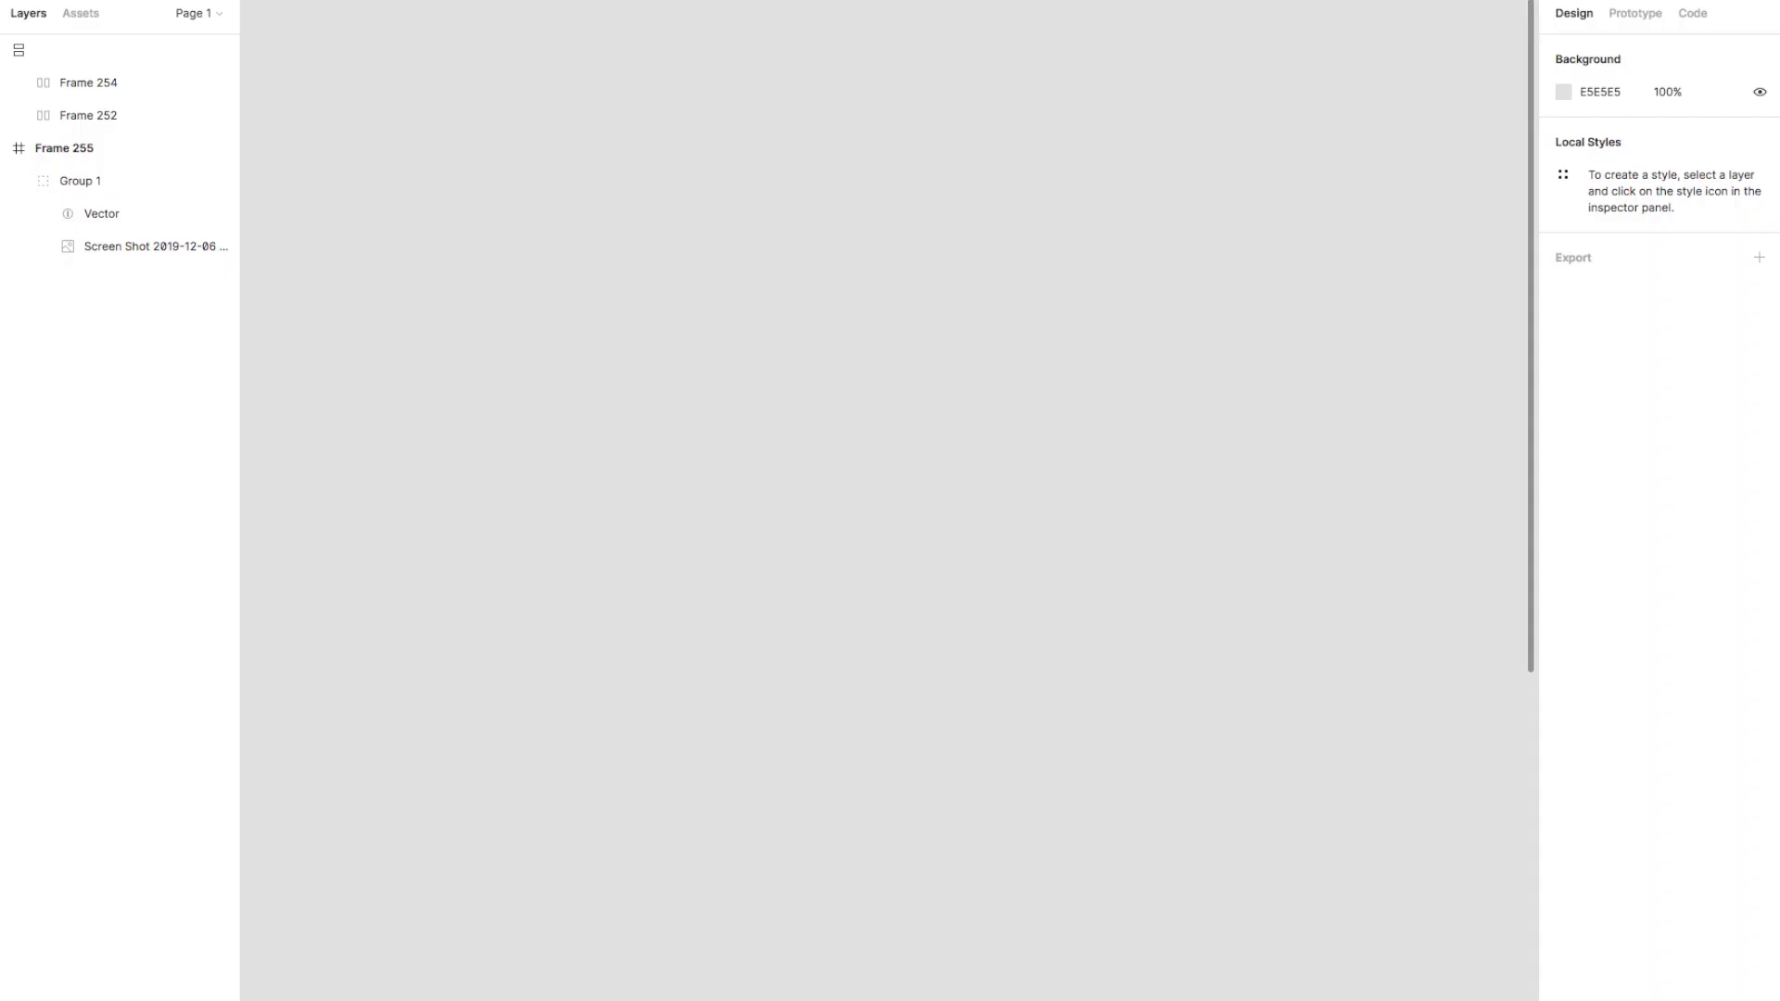
- Draw a rectangle about 359 × 171 and centre the text "Stuff" on it
left_click(522, 344)
left_click_drag(725, 356, 1093, 531)
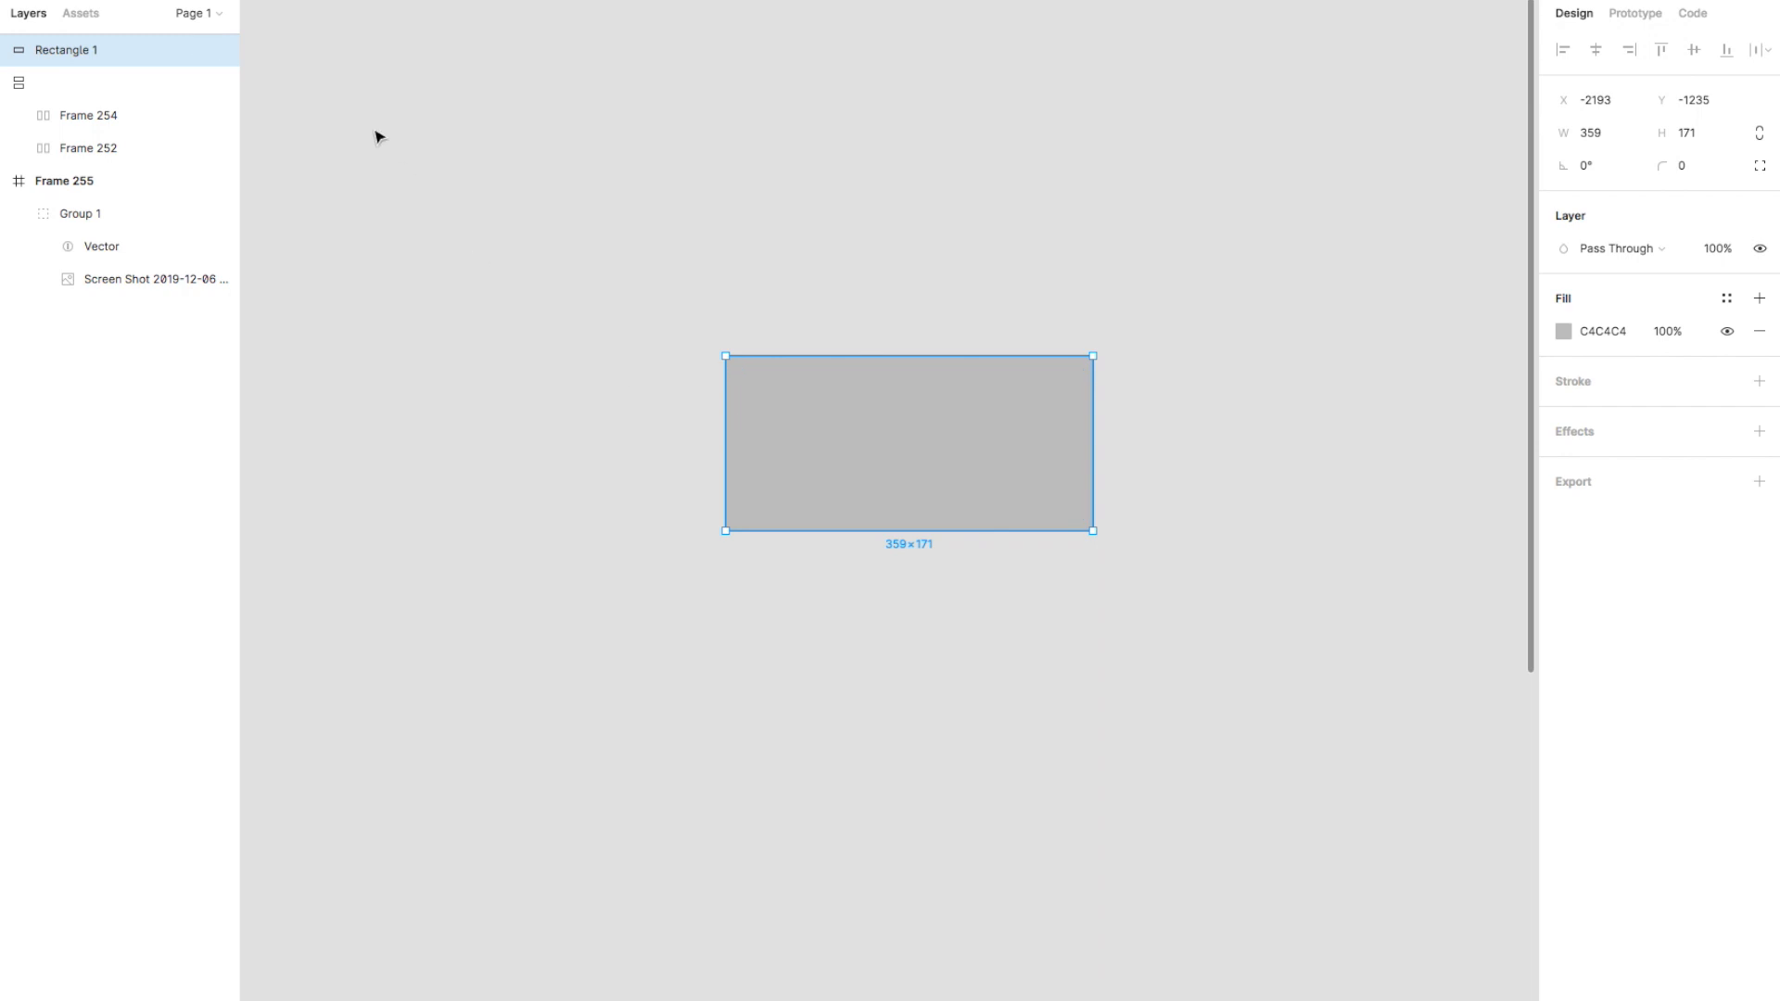
left_click(777, 229)
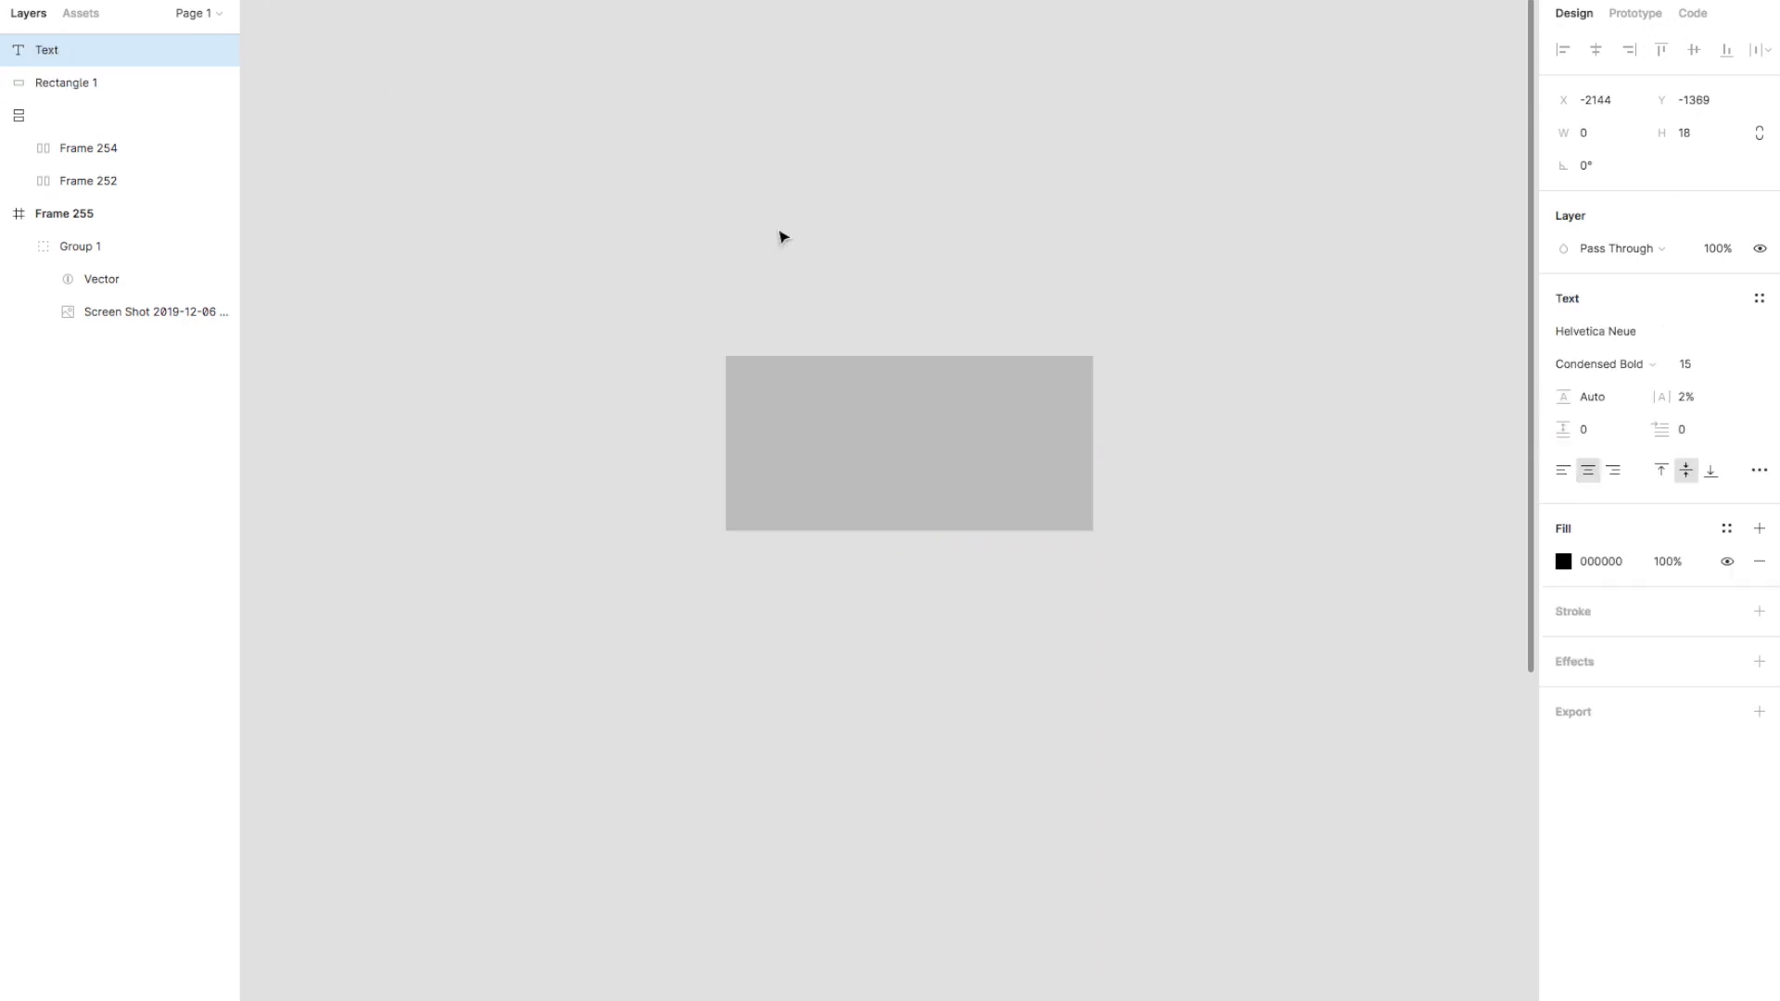
type("a")
key("BackSpace")
type("Stuff")
key("BackSpace")
type("f")
left_click(758, 260)
left_click_drag(778, 226, 923, 455)
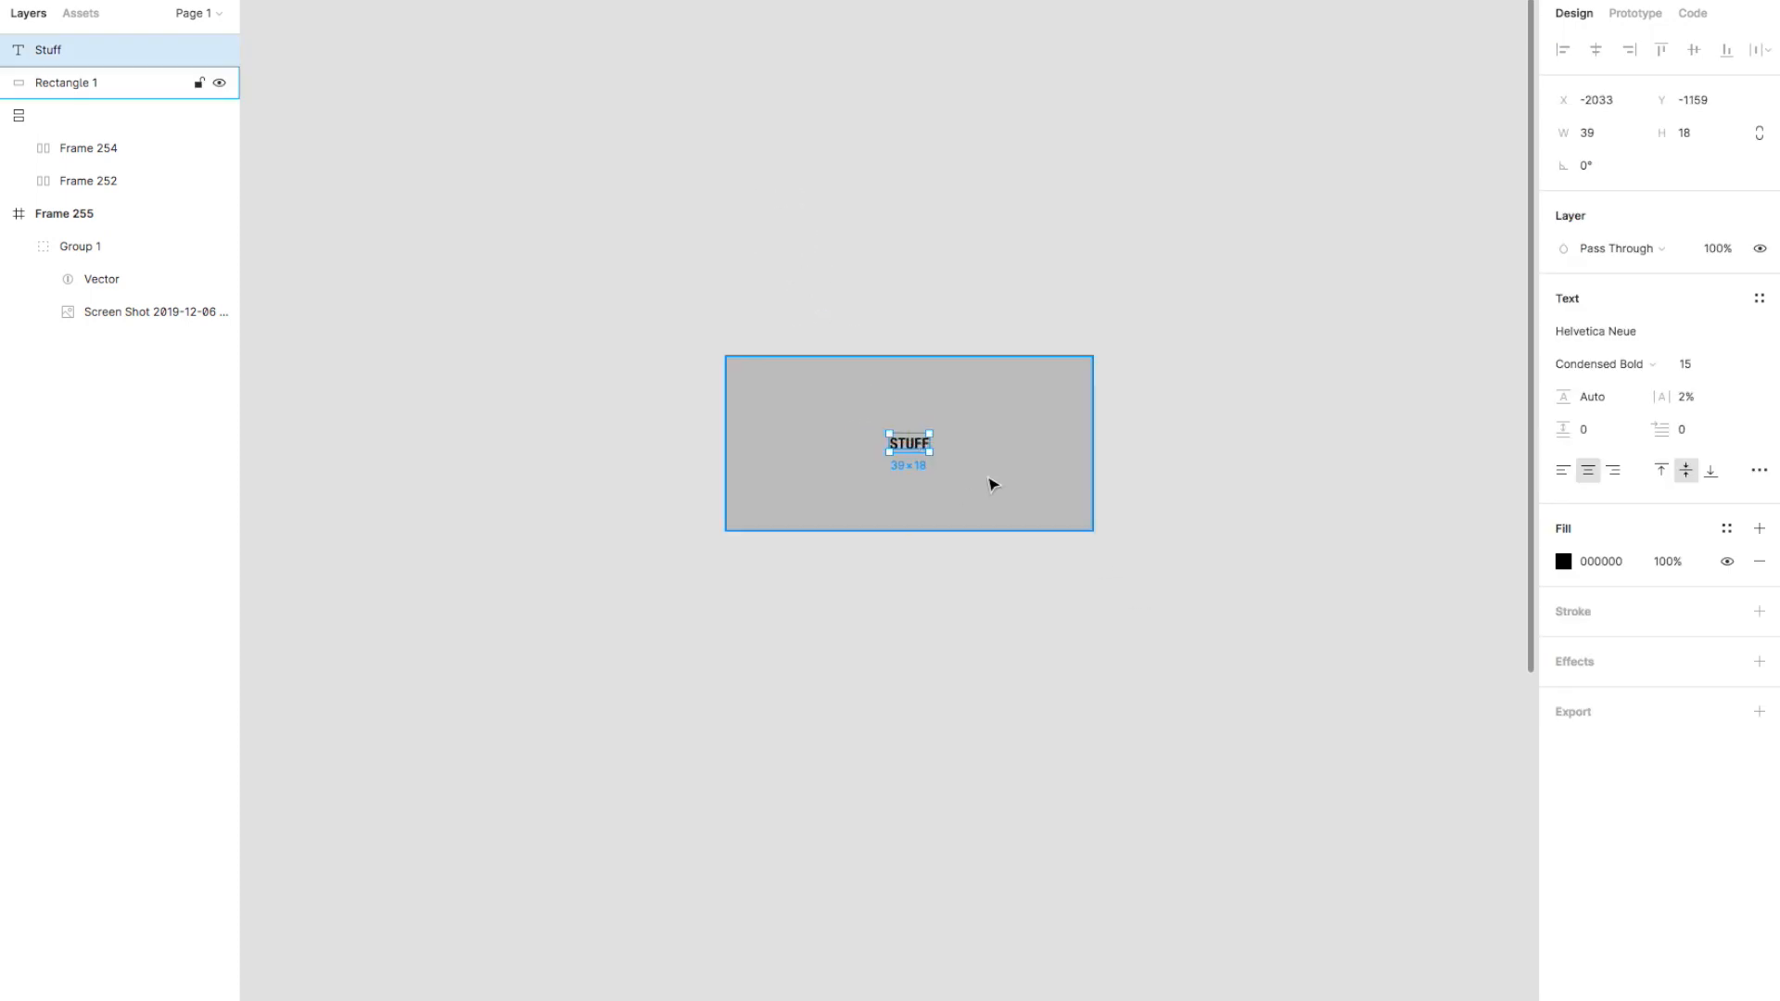
- Set the "Stuff" text's font size to 30
left_click(1706, 361)
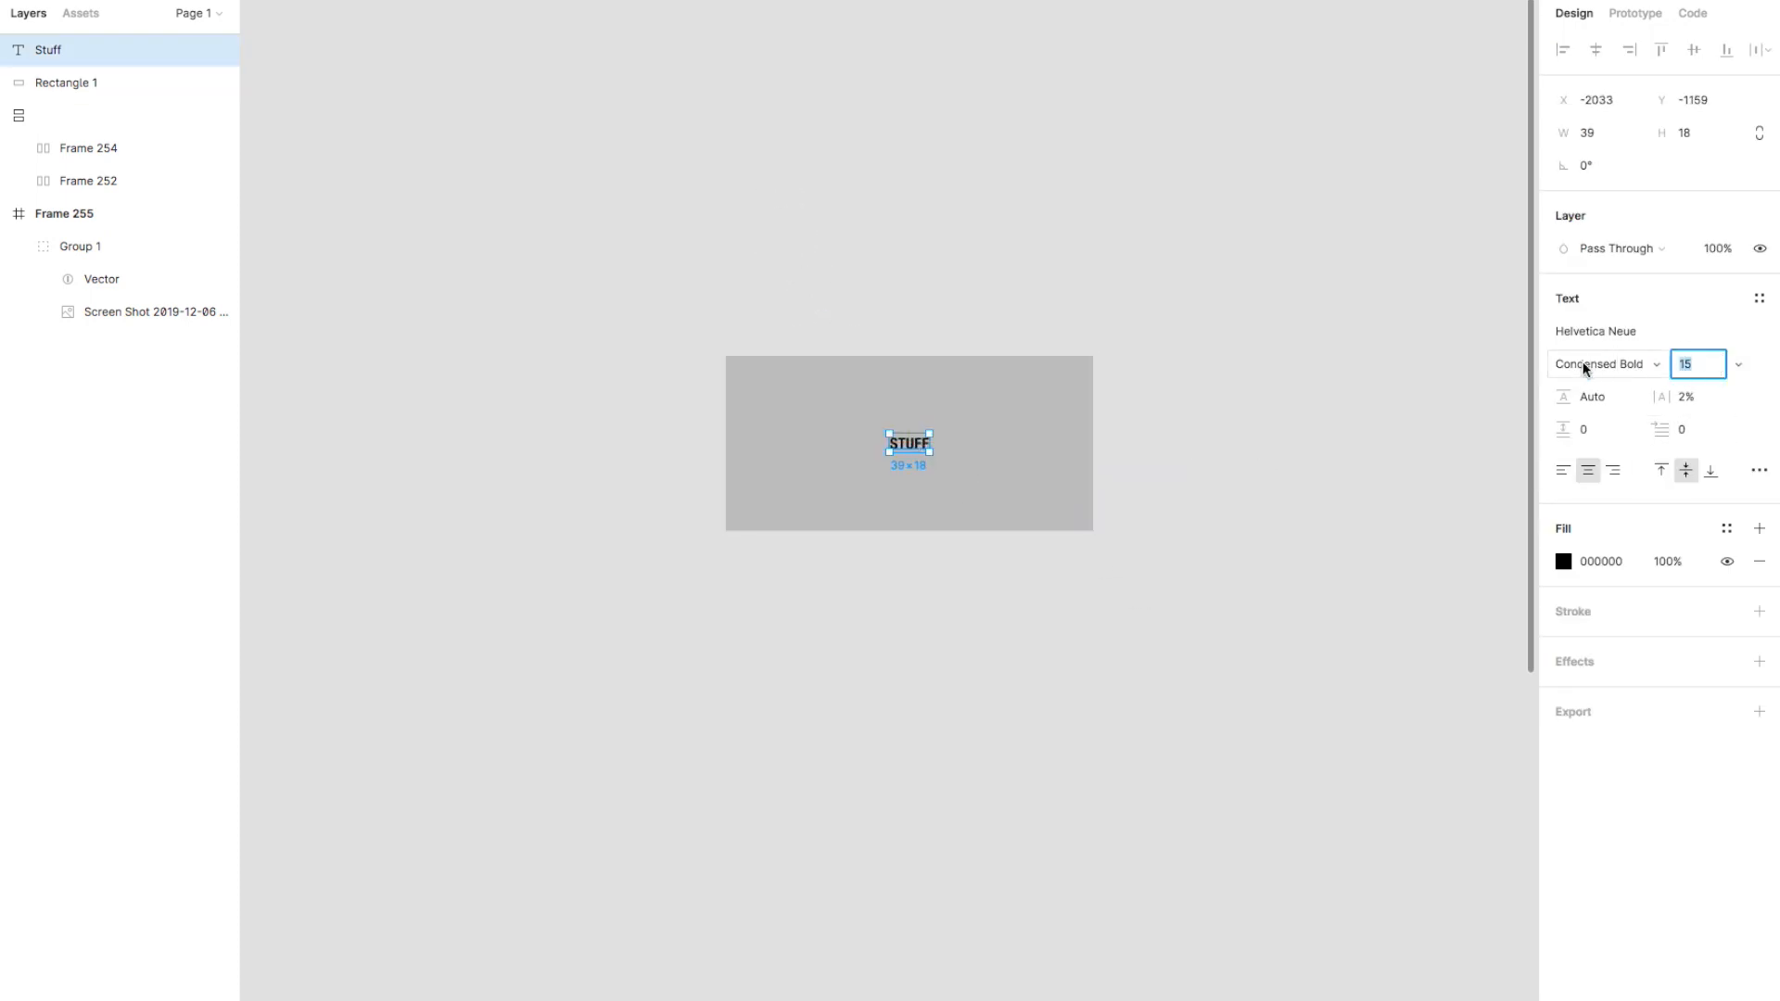
key("Return")
left_click(1685, 370)
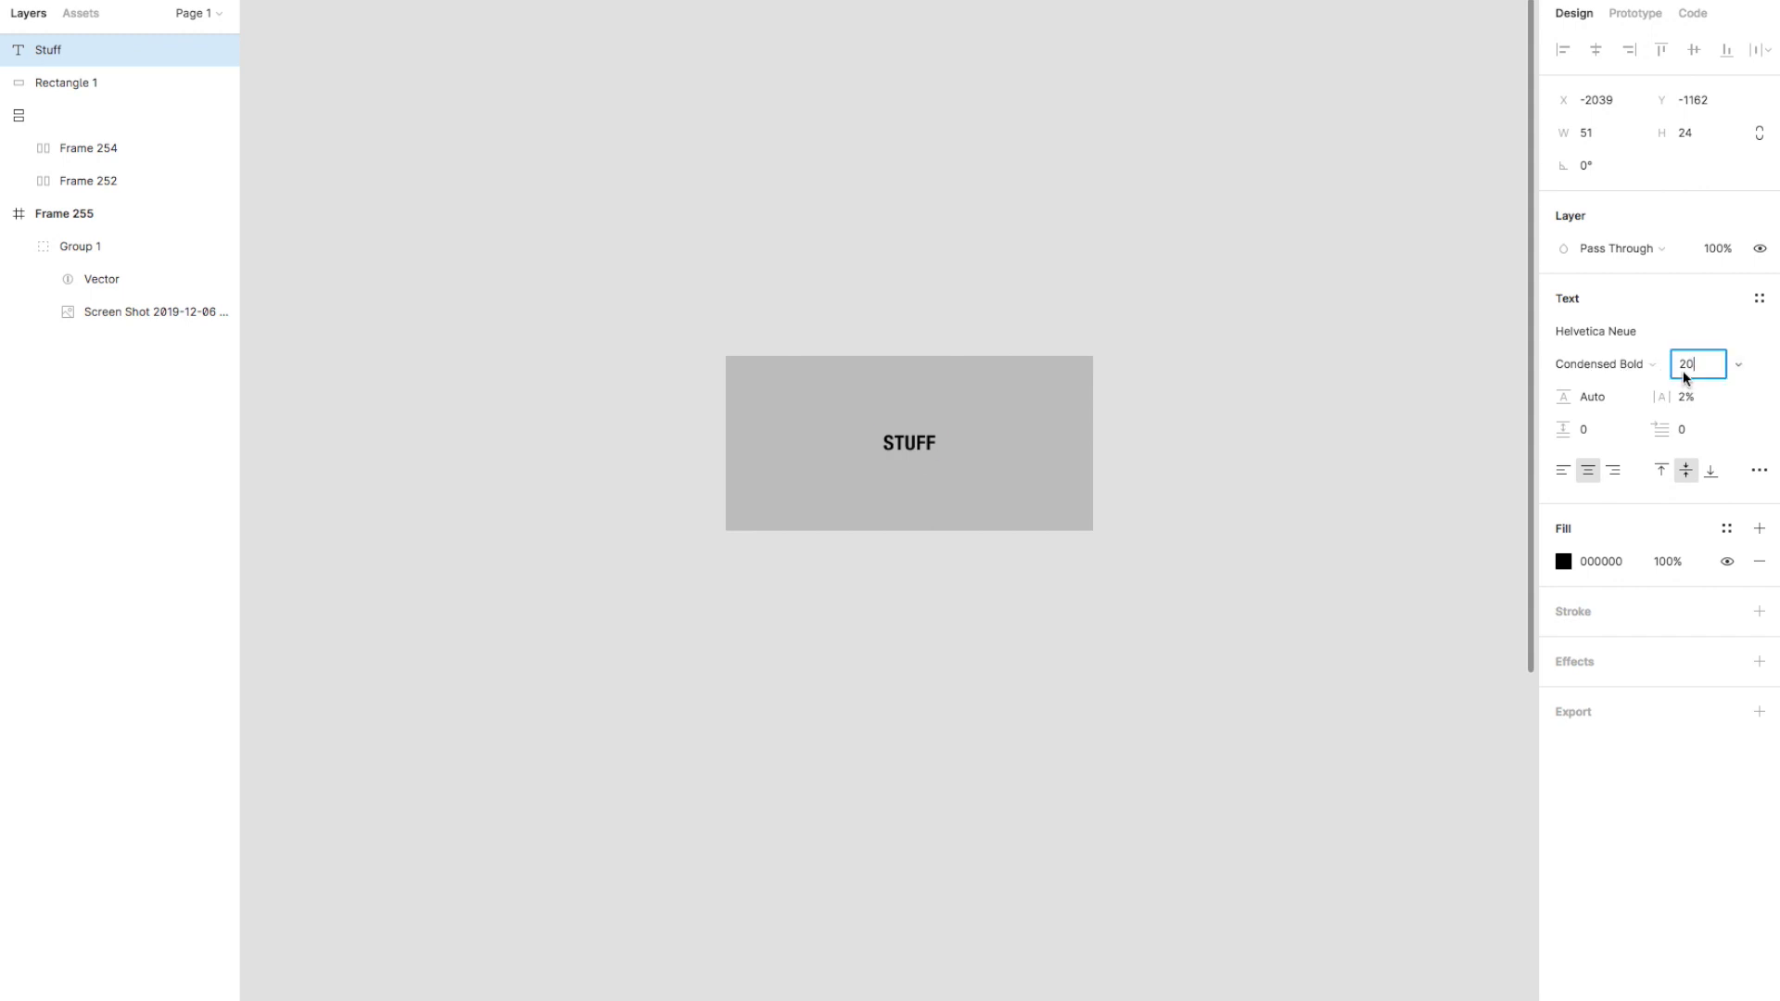
type("30")
key("Return")
left_click(872, 565)
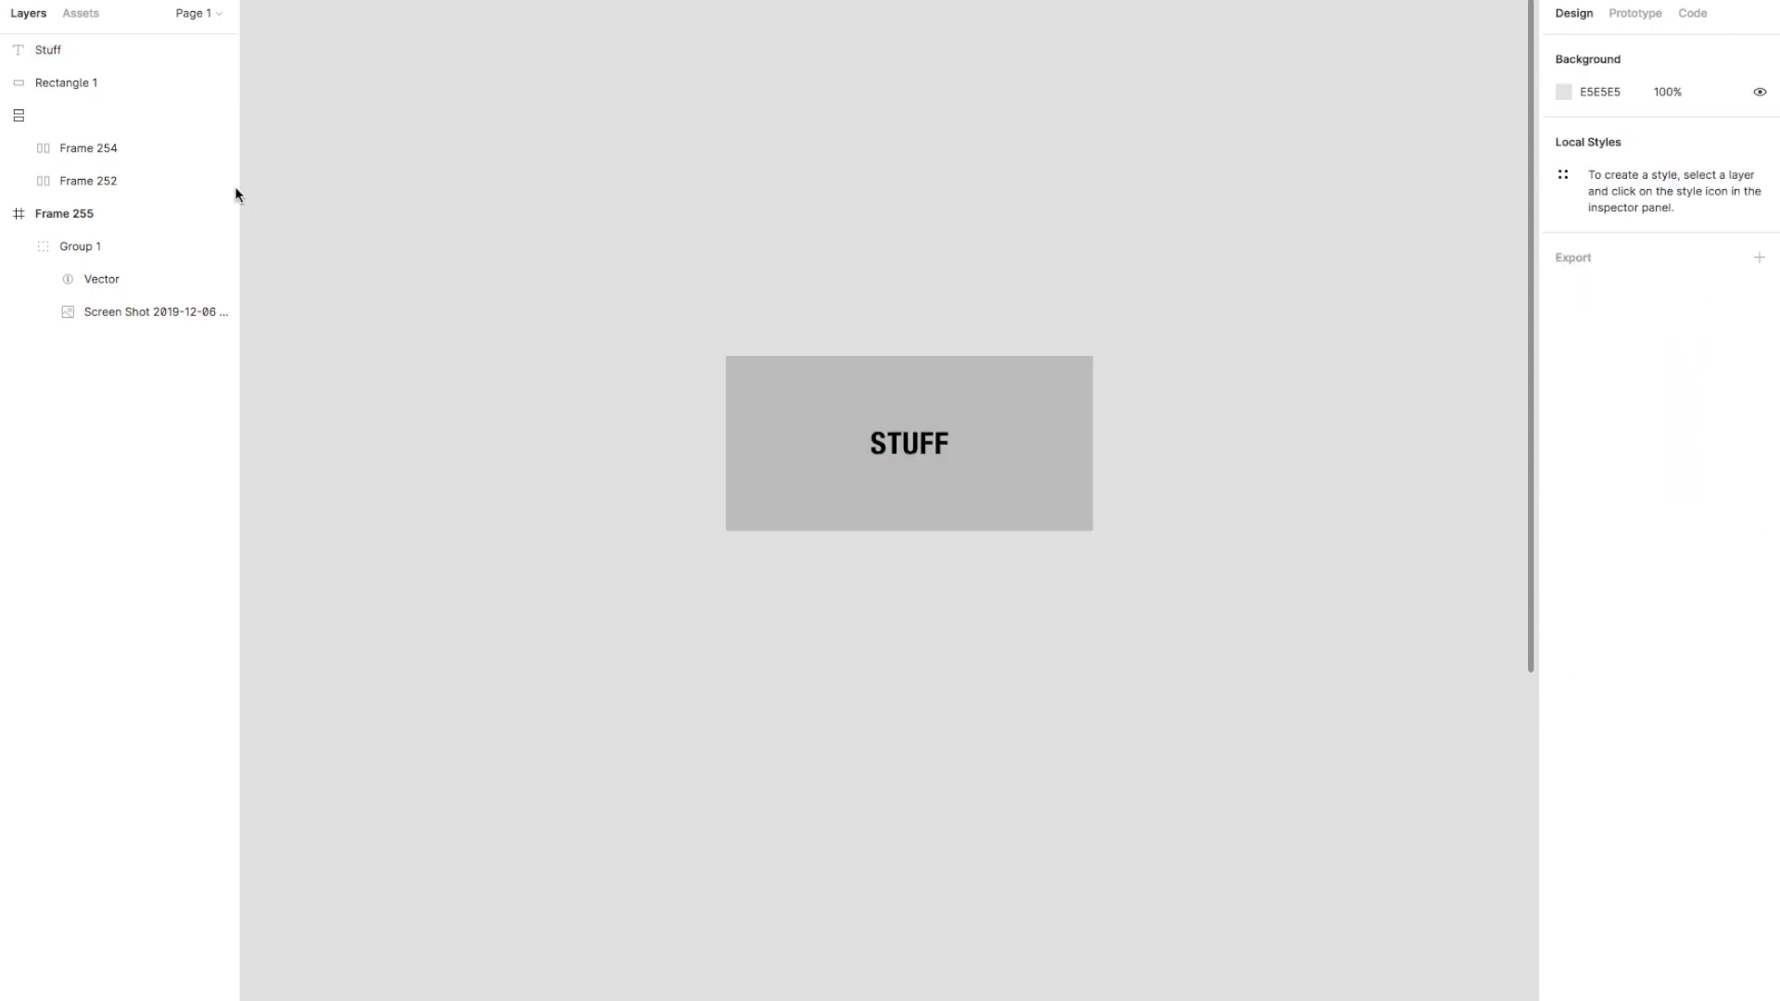
- Draw a downward-pointing triangle about 90 × 90, centred on the rectangle's lower edge as a tooltip pointer
left_click(190, 118)
mouse_move(485, 286)
left_mouse_down()
mouse_move(528, 314)
mouse_move(573, 310)
mouse_move(776, 533)
mouse_move(927, 604)
mouse_move(932, 624)
mouse_move(793, 701)
mouse_move(854, 628)
mouse_move(862, 655)
mouse_move(914, 584)
mouse_move(909, 557)
left_mouse_up()
left_click(921, 618)
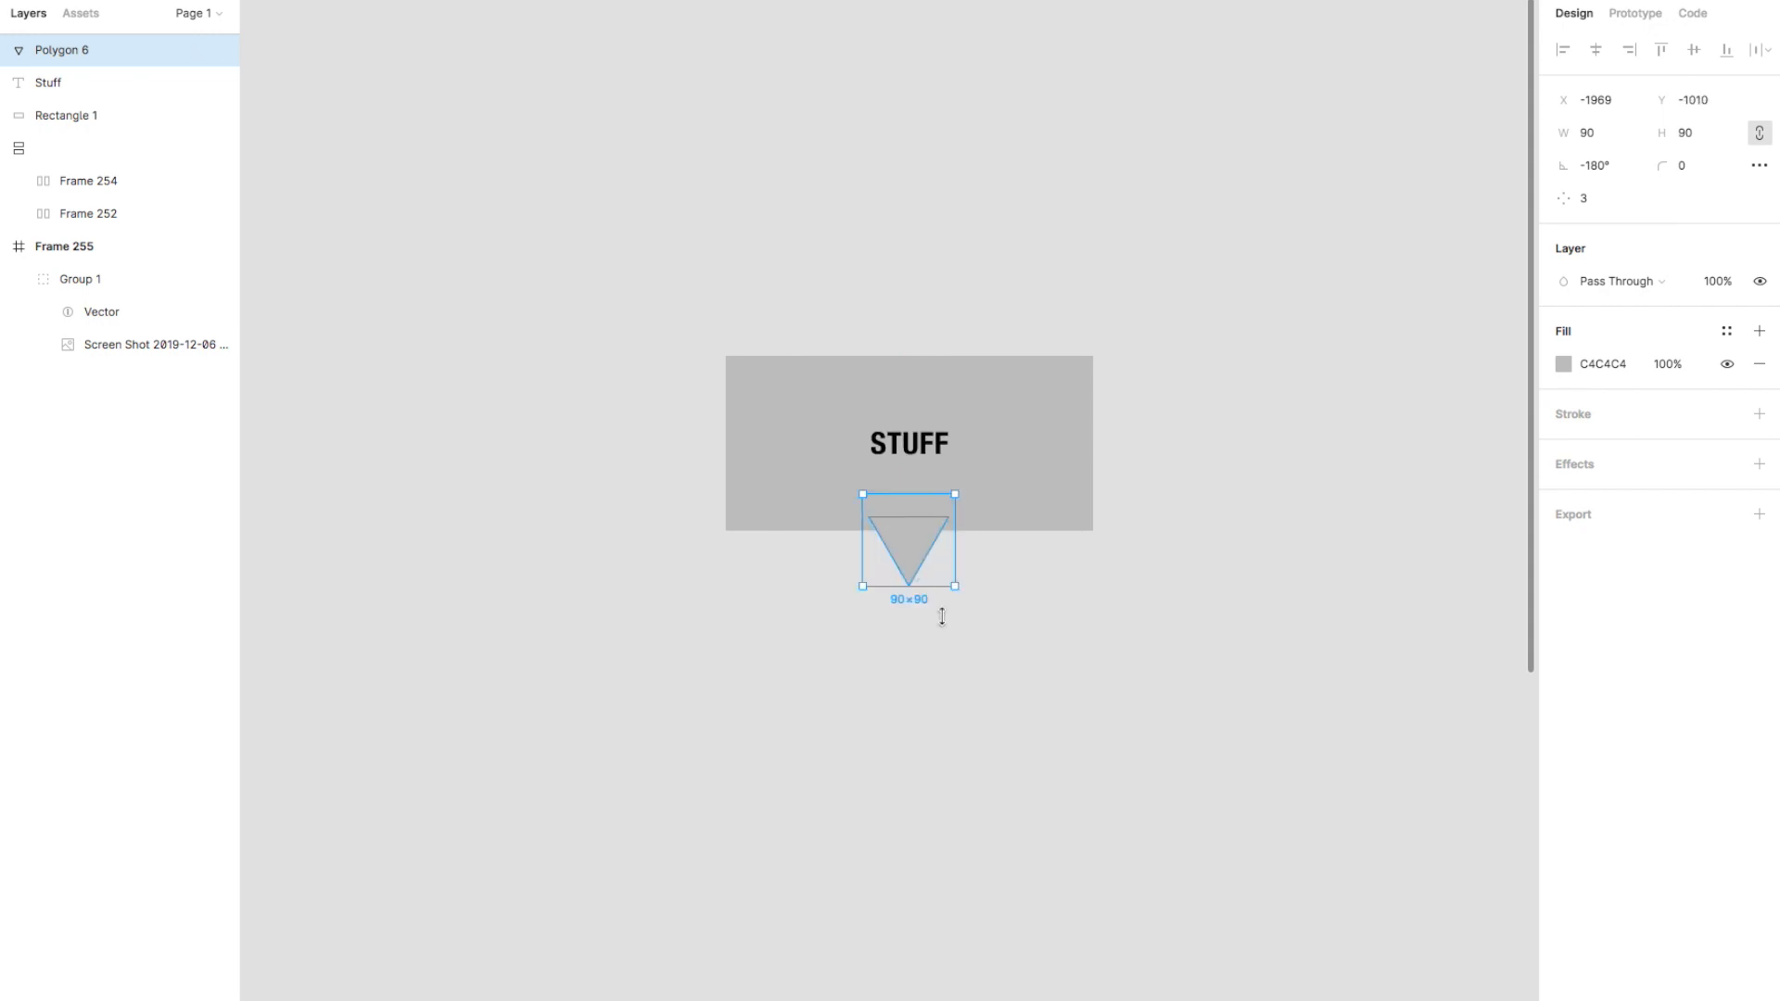
- Create one component from the triangle, the text and the rectangle
left_click(1023, 669)
left_click_drag(1057, 627, 847, 515)
left_click(1132, 700)
left_click_drag(1133, 695, 799, 429)
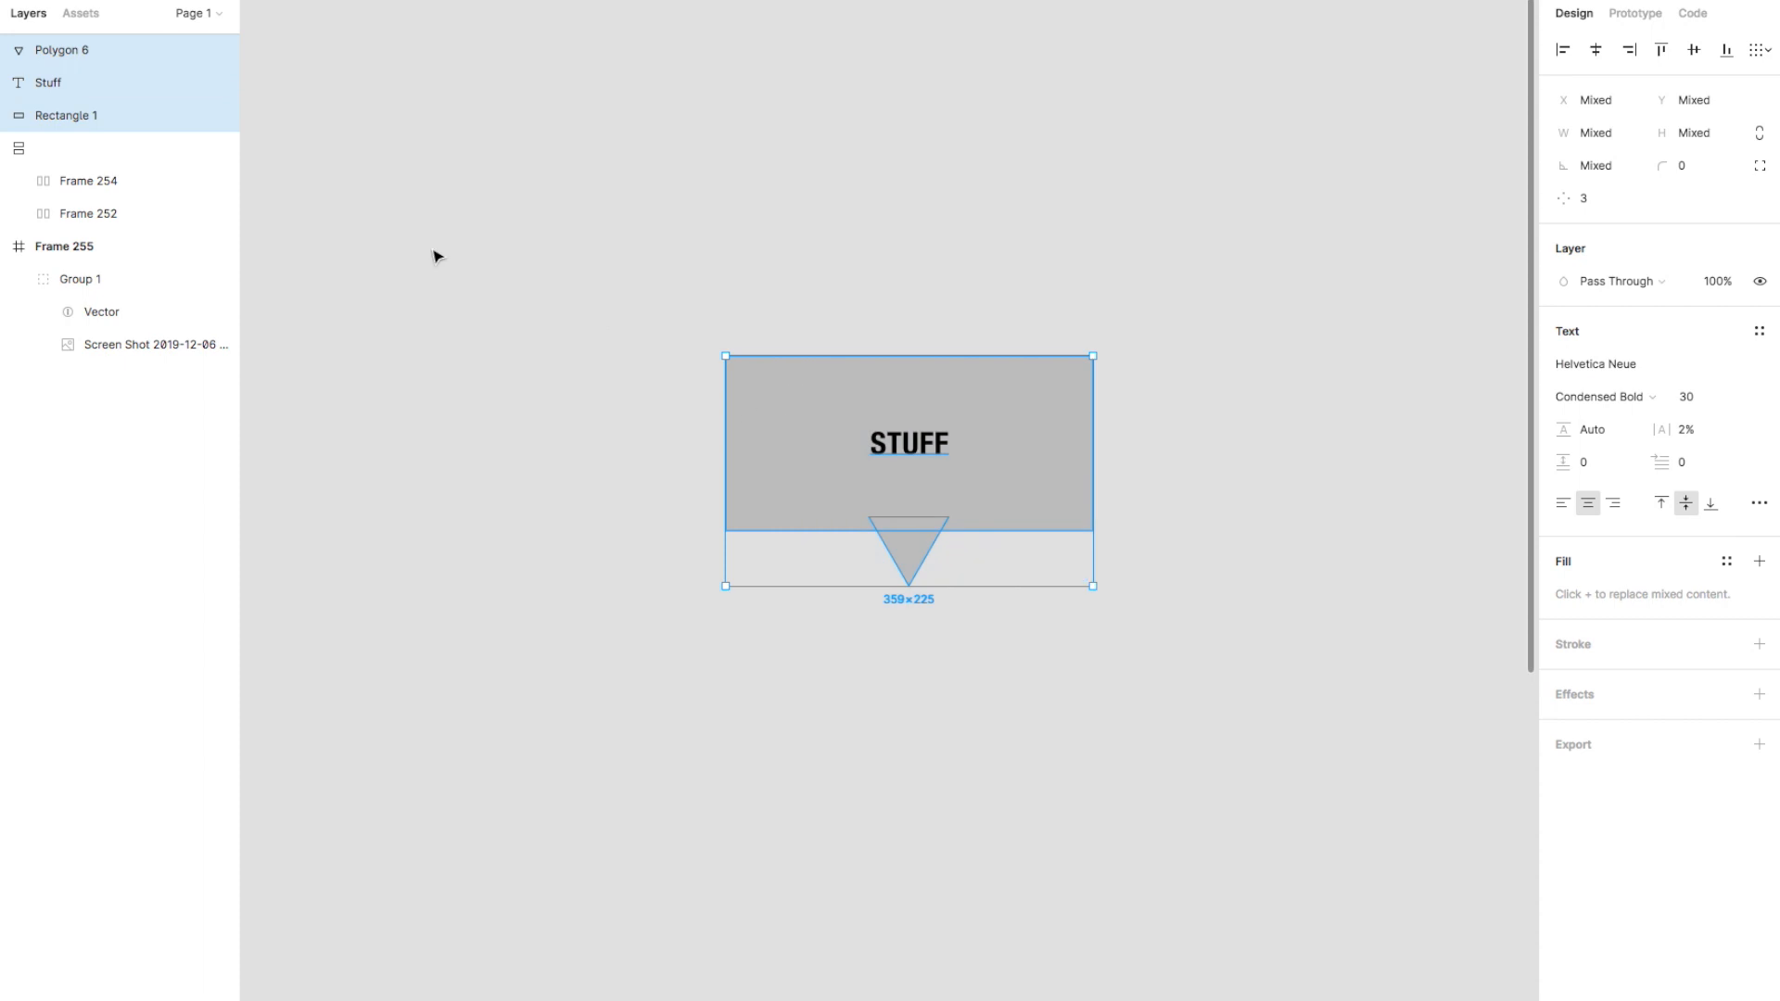
right_click(139, 115)
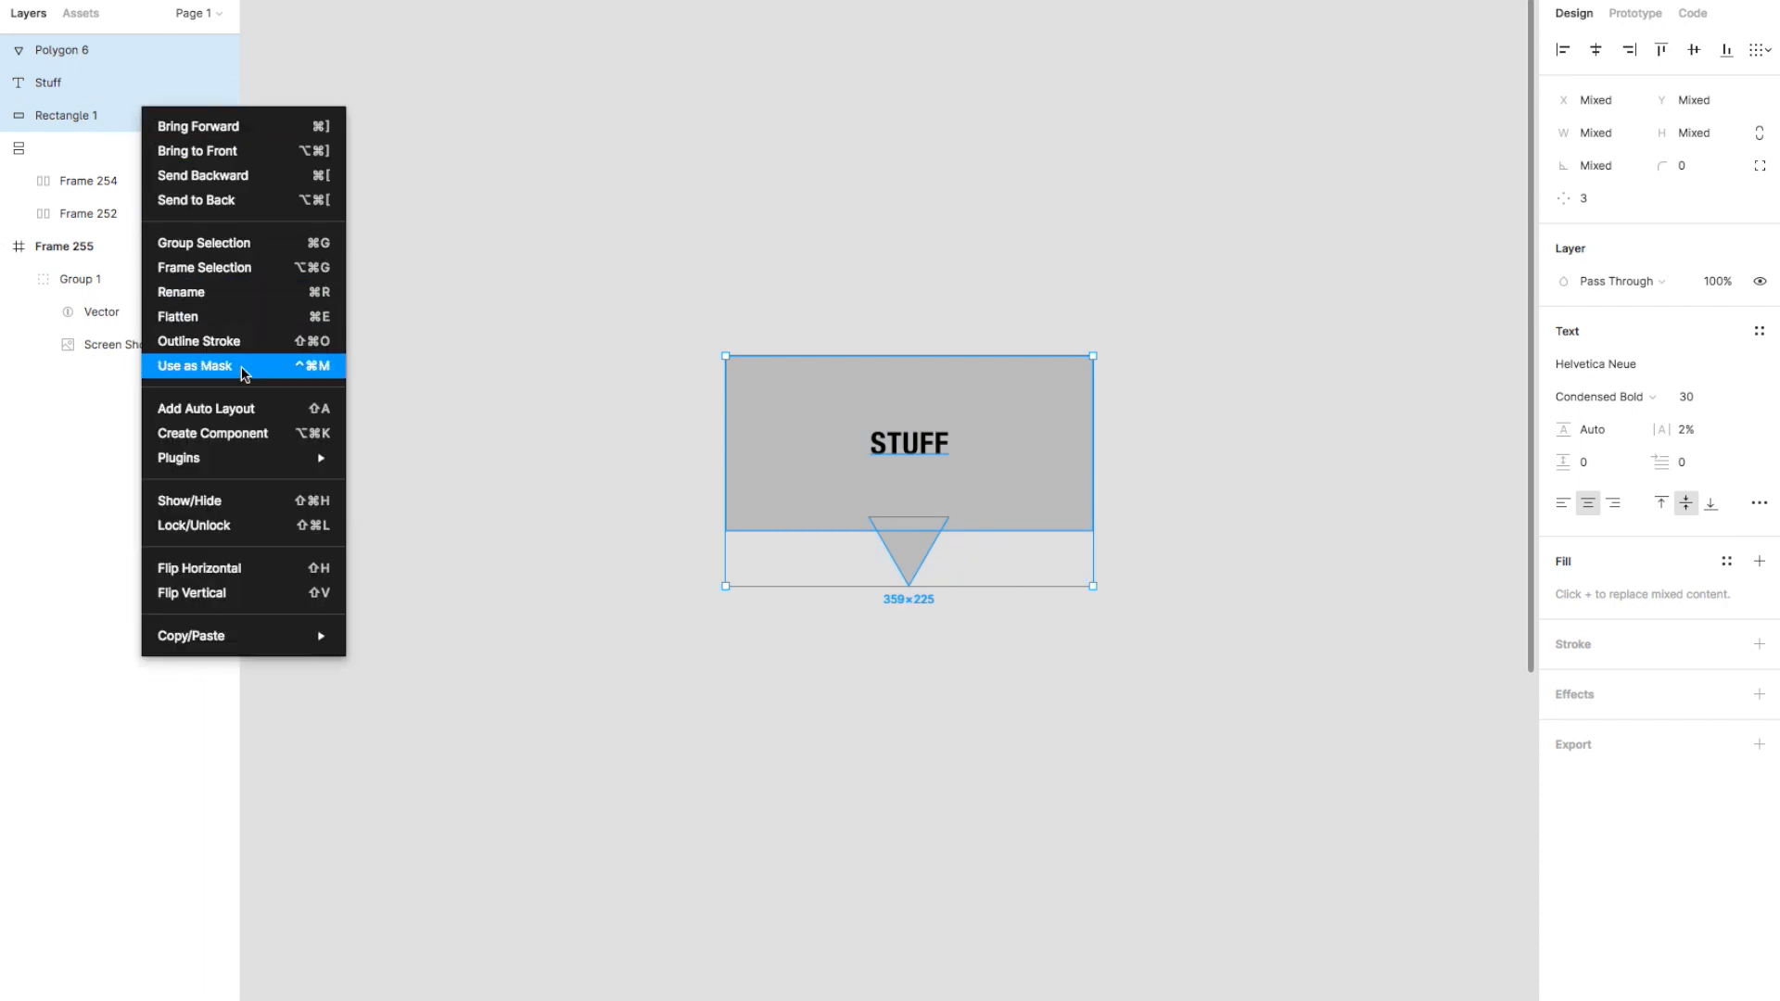
left_click(232, 433)
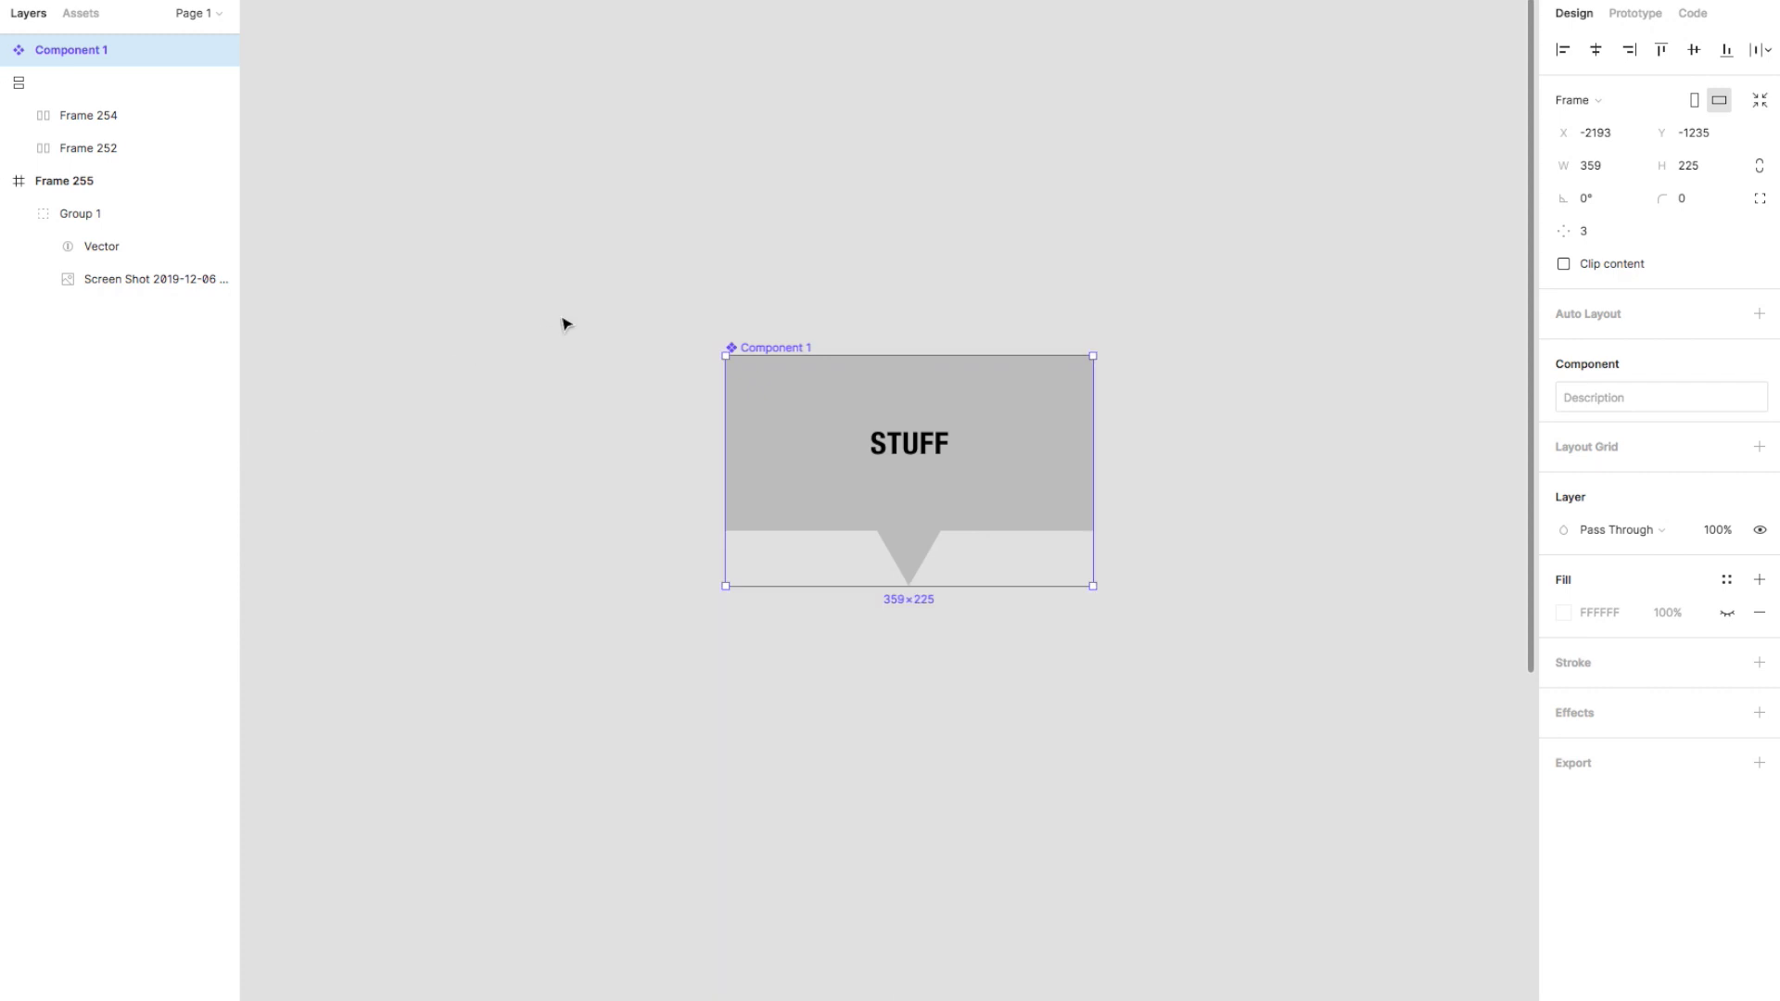
- Set the triangle's constraints inside the component to Center horizontally and Bottom vertically
left_click(1152, 504)
double_click(1038, 497)
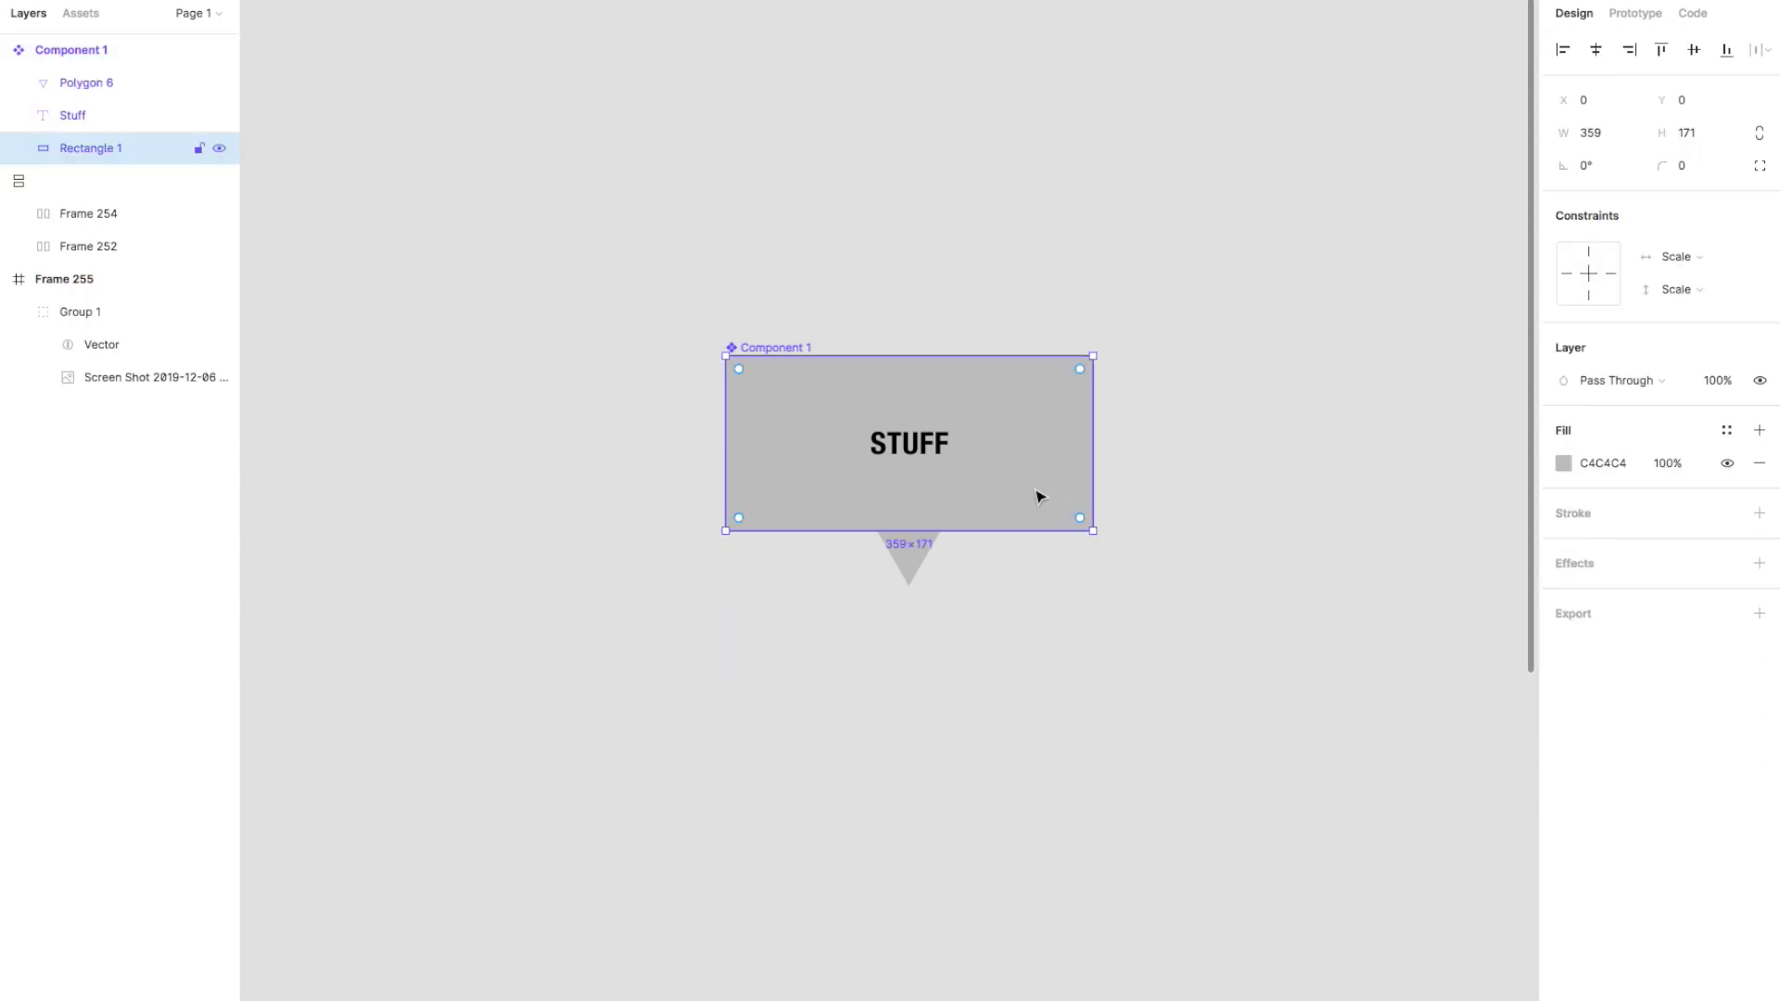
left_click(1027, 649)
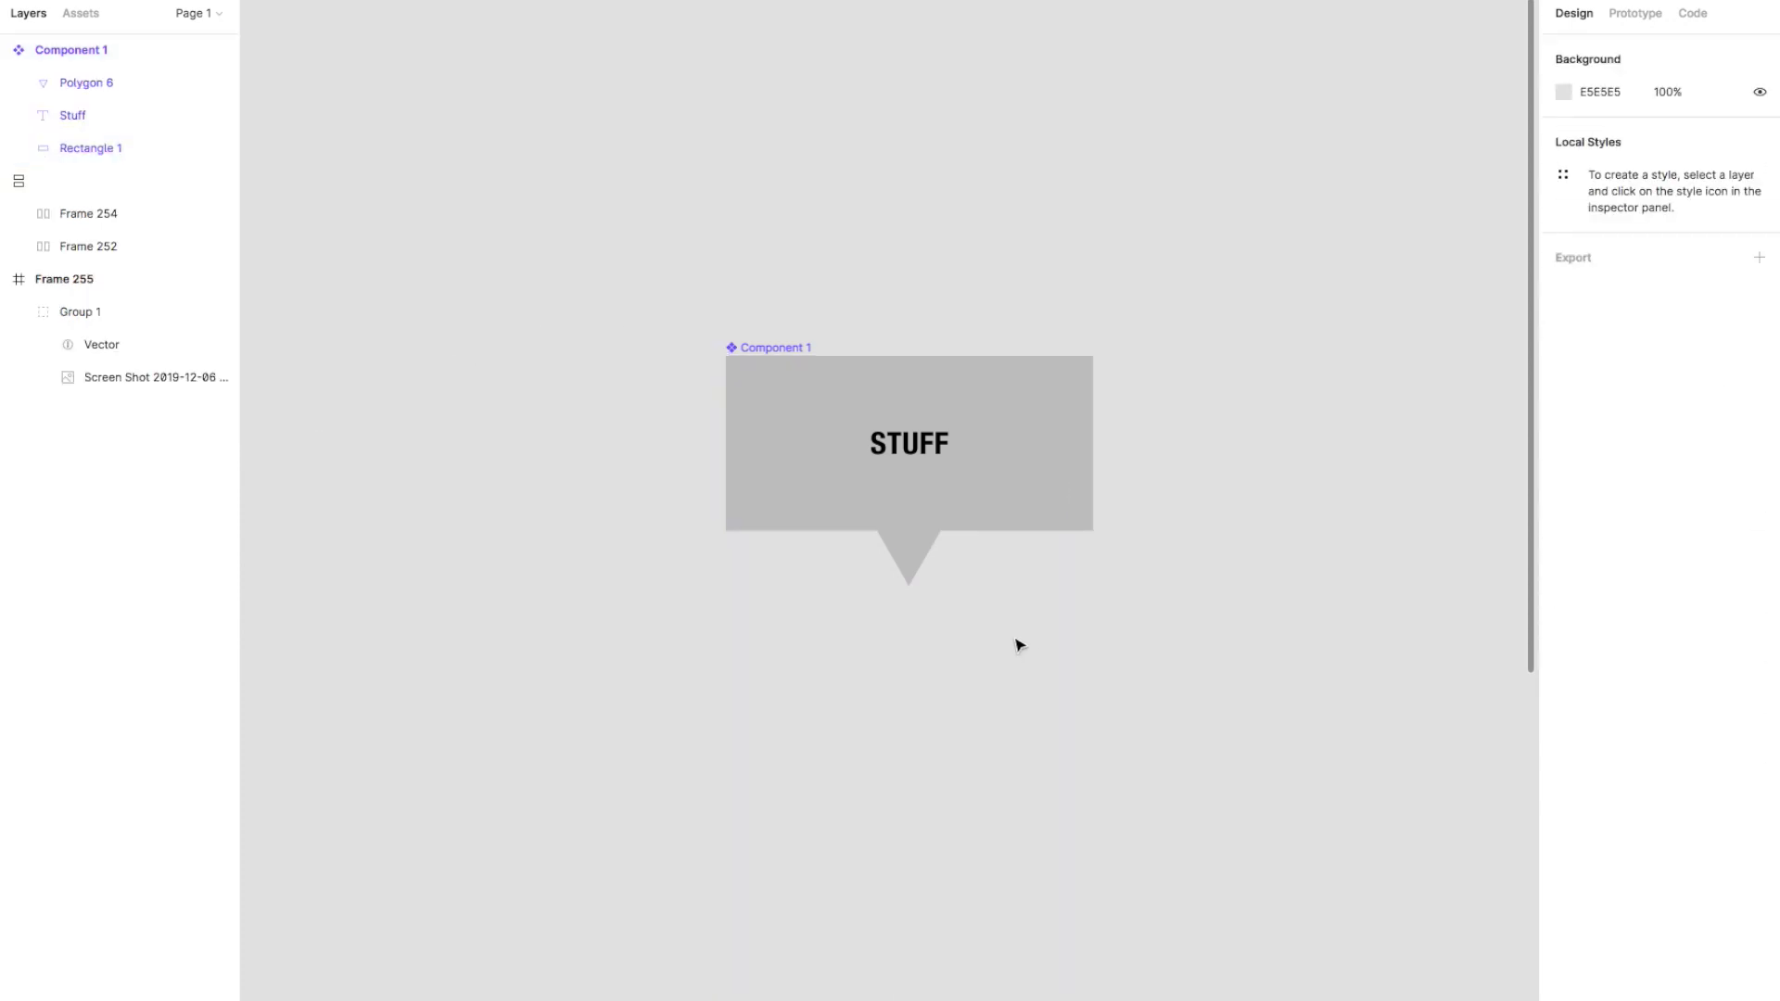
left_click(914, 580)
double_click(911, 564)
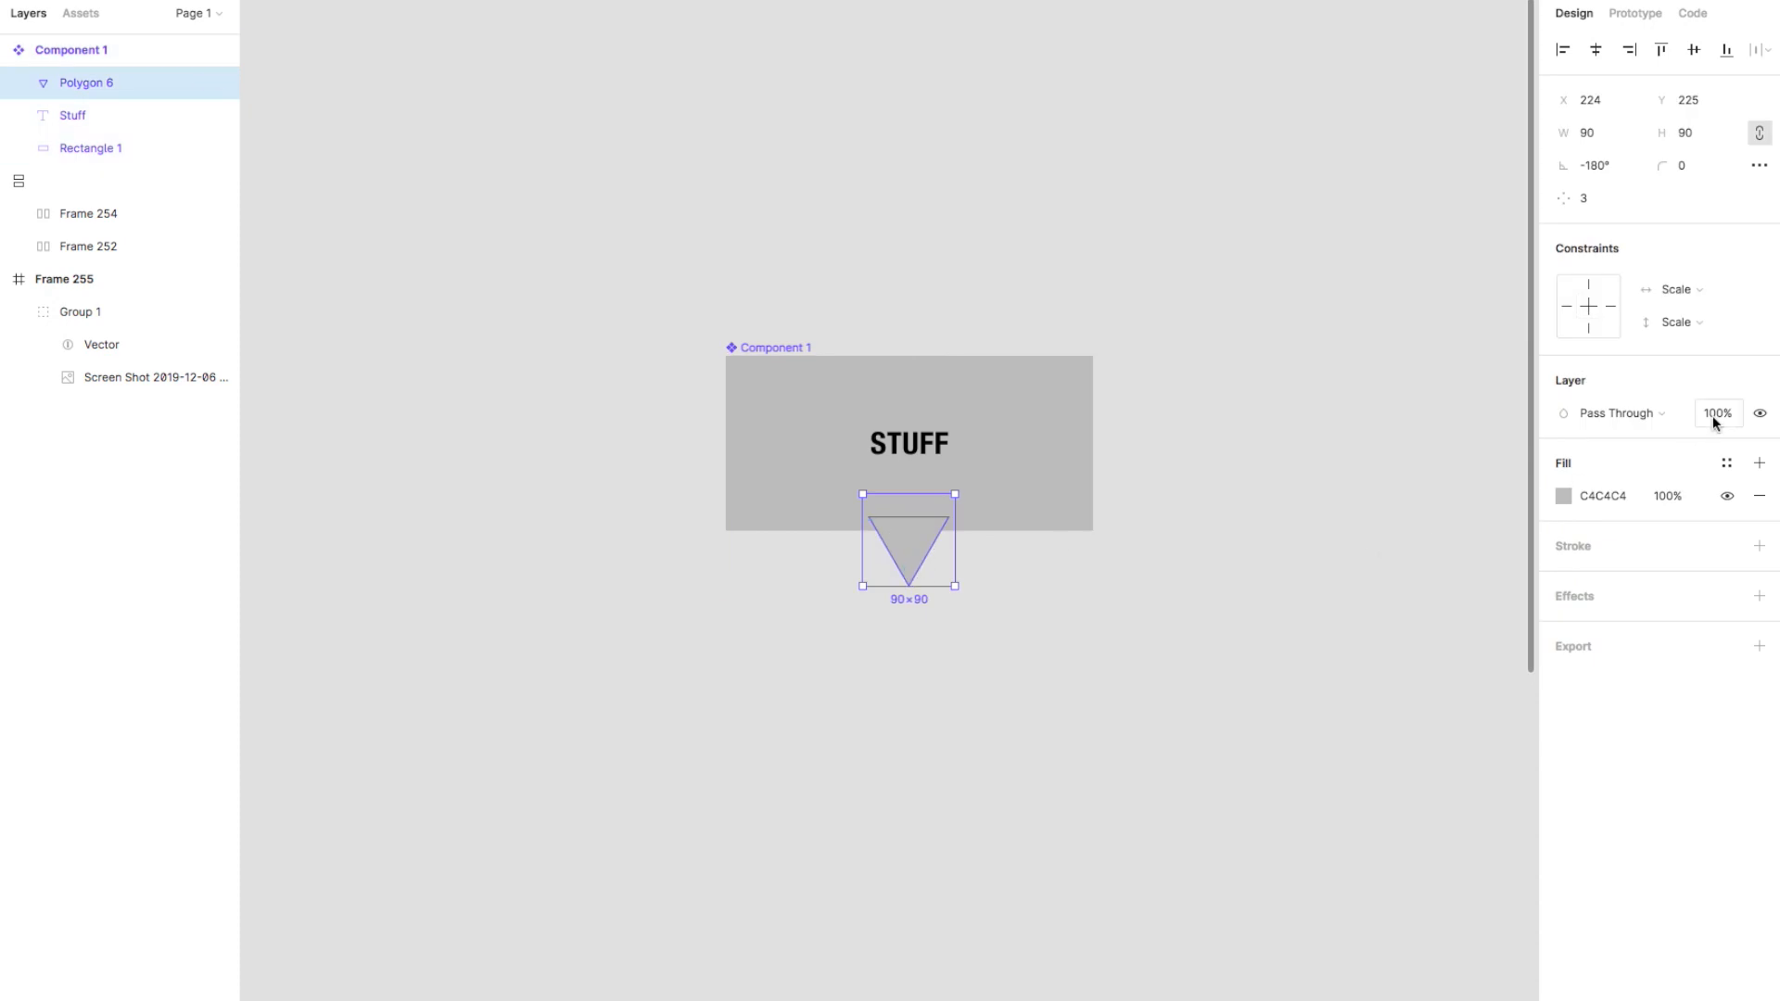
left_click(1677, 289)
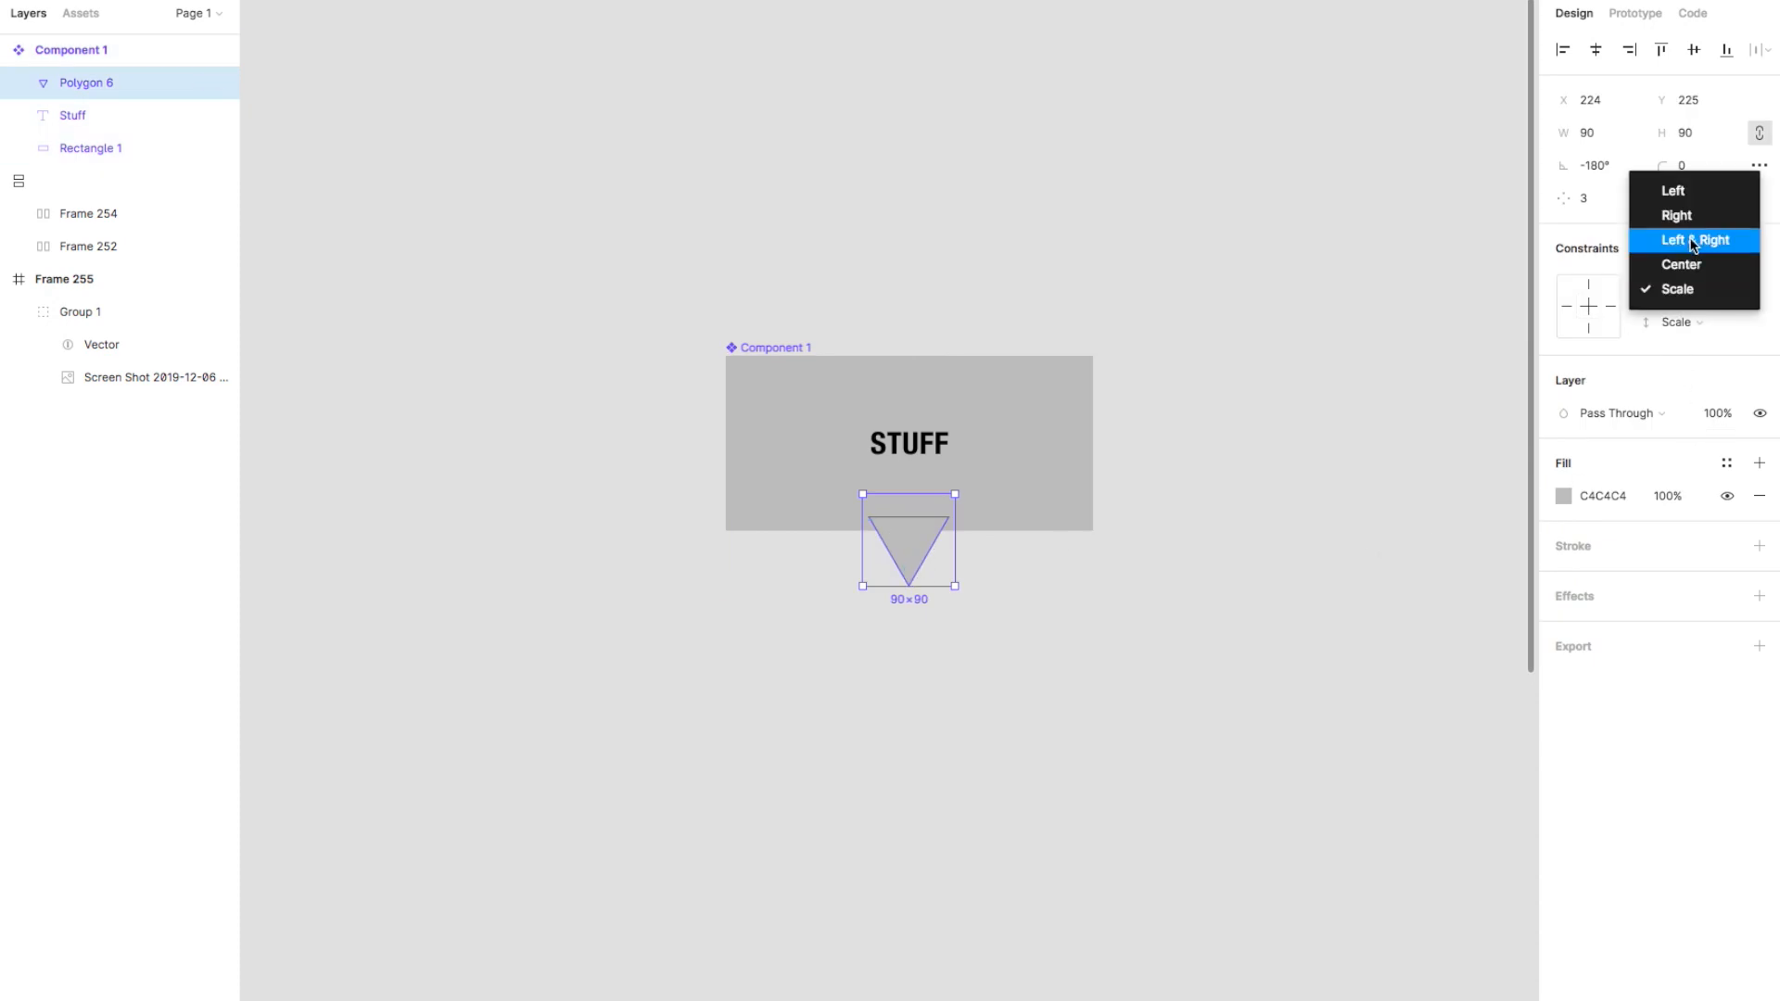
left_click(1684, 265)
left_click(1677, 324)
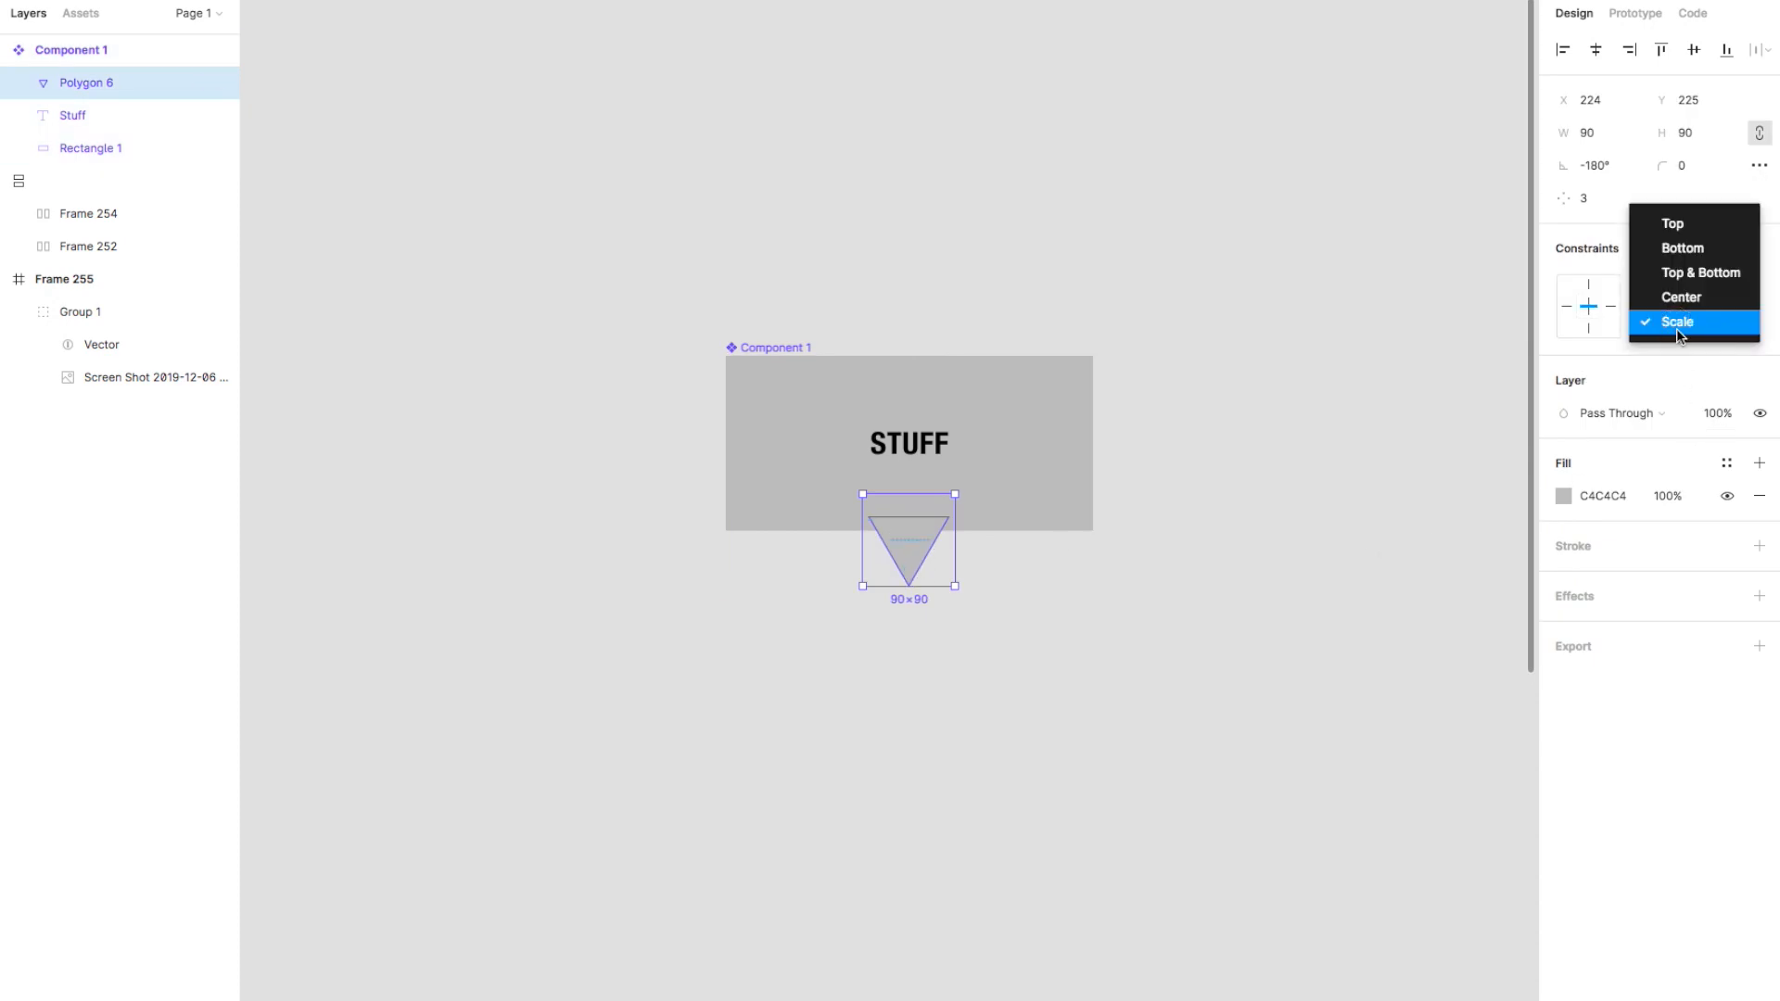
left_click(1683, 247)
- Make the component slightly wider and shorter, and enlarge its text box to about 360 × 104
left_click(1207, 555)
mouse_move(1094, 473)
left_mouse_down()
mouse_move(1166, 476)
mouse_move(1127, 464)
left_mouse_up()
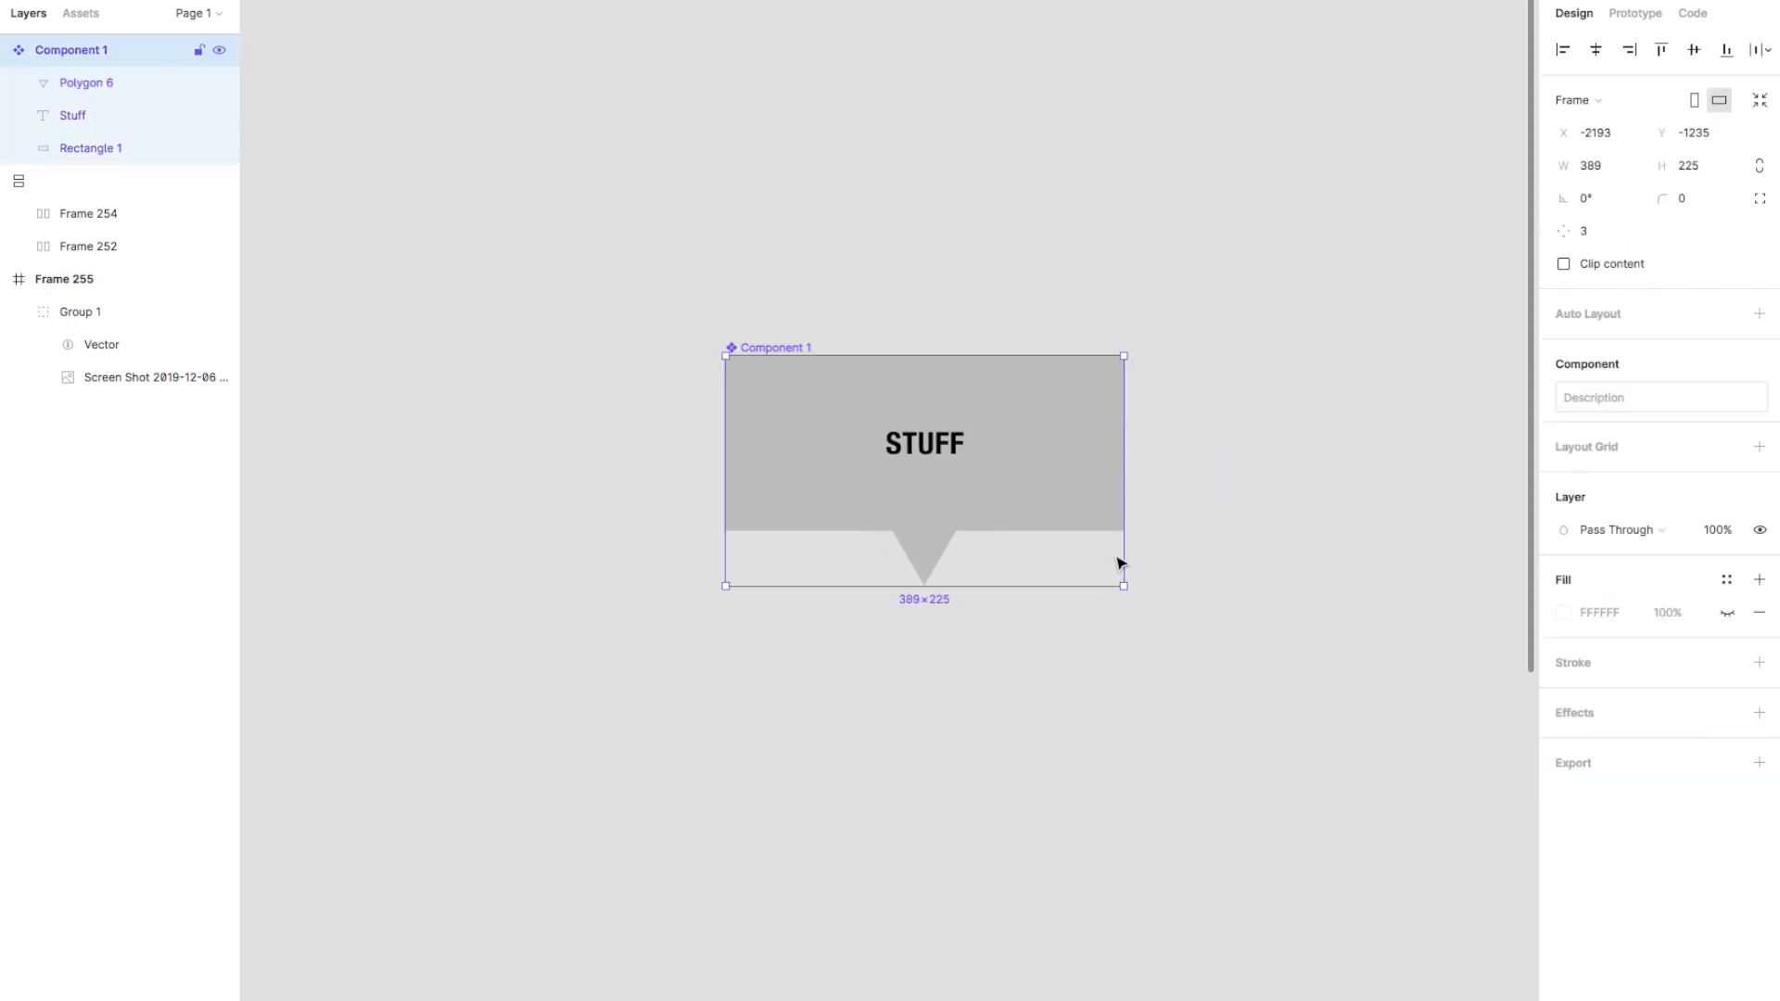
mouse_move(1122, 587)
left_mouse_down()
mouse_move(989, 513)
mouse_move(1094, 593)
mouse_move(1113, 576)
left_mouse_up()
left_click(1005, 591)
double_click(927, 450)
left_click_drag(962, 457, 1001, 476)
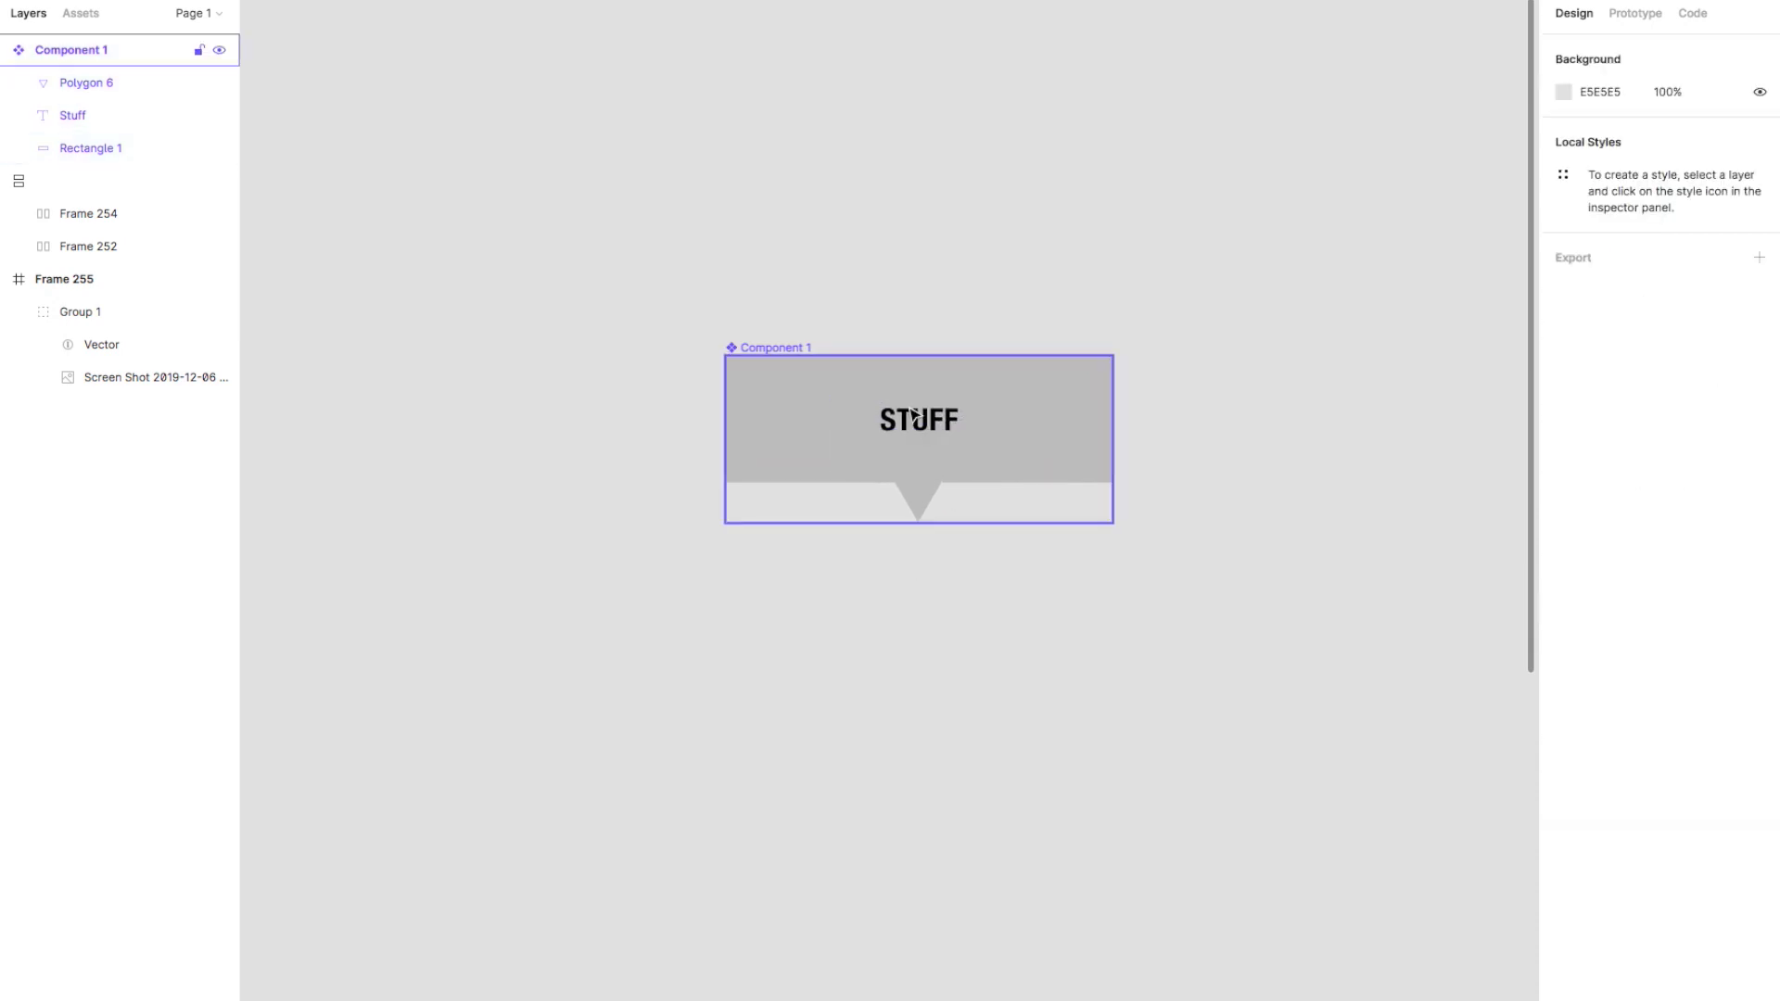
- Replace the component's text with "SSDFSDF"
double_click(913, 414)
double_click(914, 417)
type("asdfasdfas")
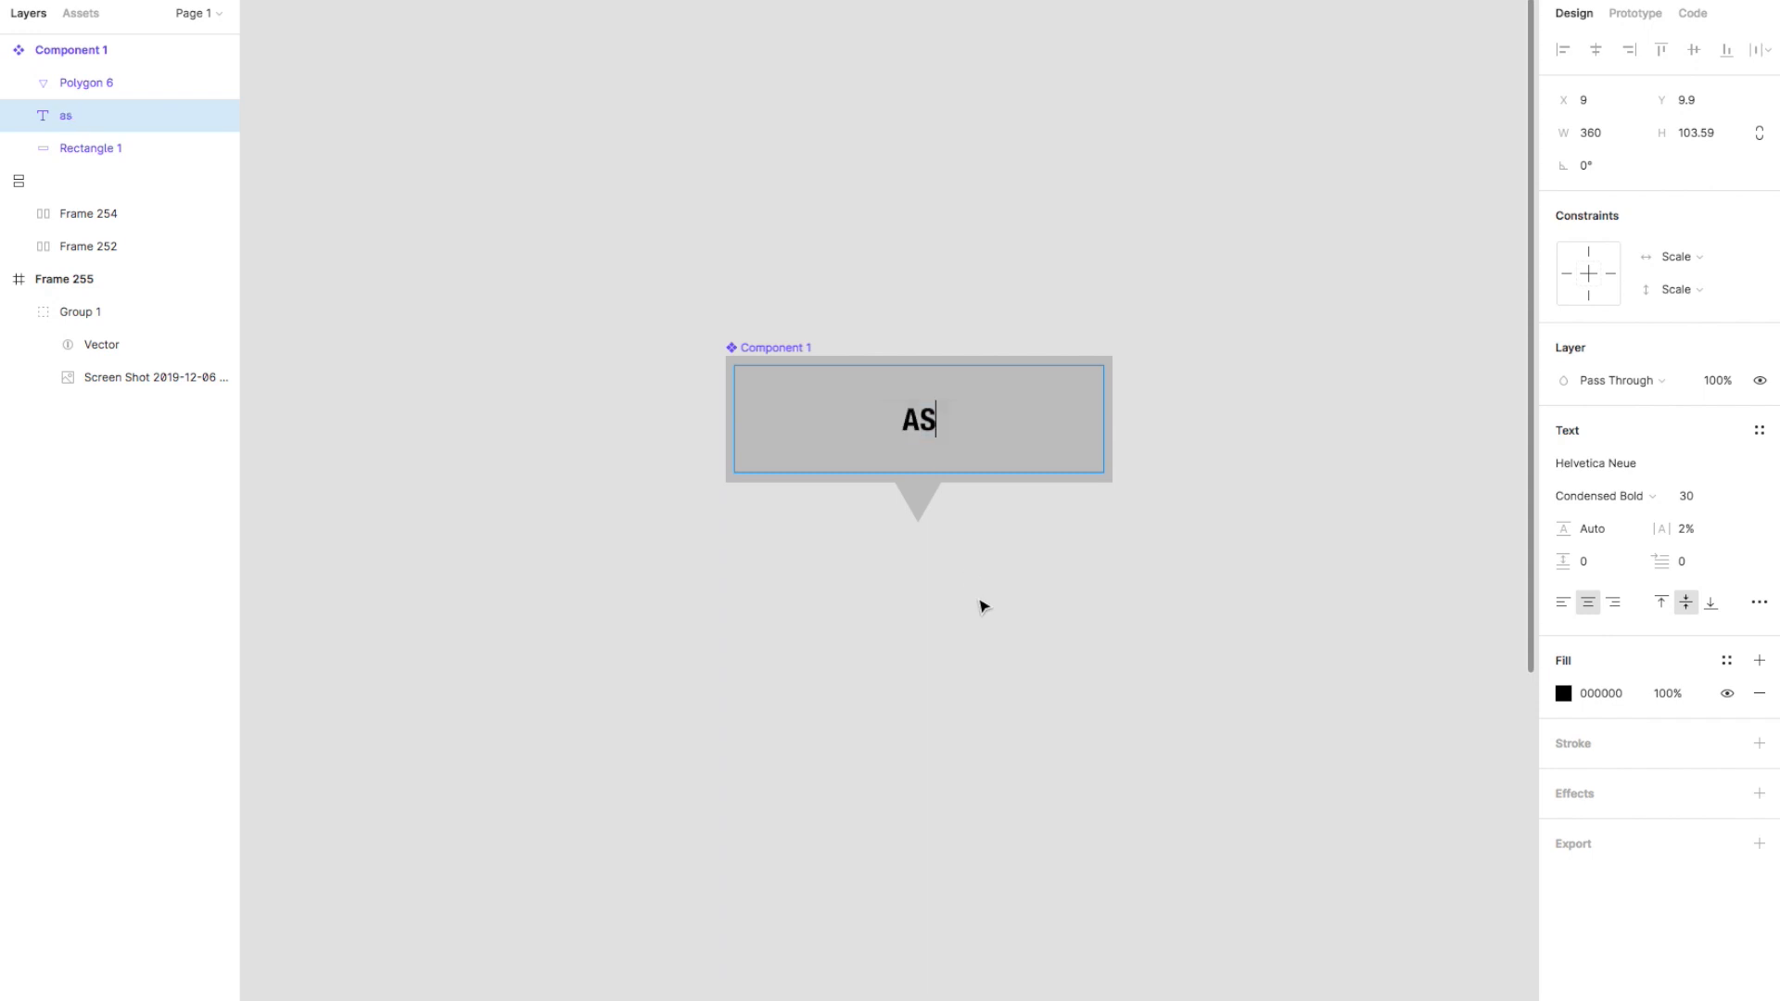
key("BackSpace")
key("BackSpace")
key("BackSpace")
key("BackSpace")
key("BackSpace")
key("BackSpace")
key("BackSpace")
key("BackSpace")
key("BackSpace")
key("BackSpace")
type("SSDFSDF")
key("Escape")
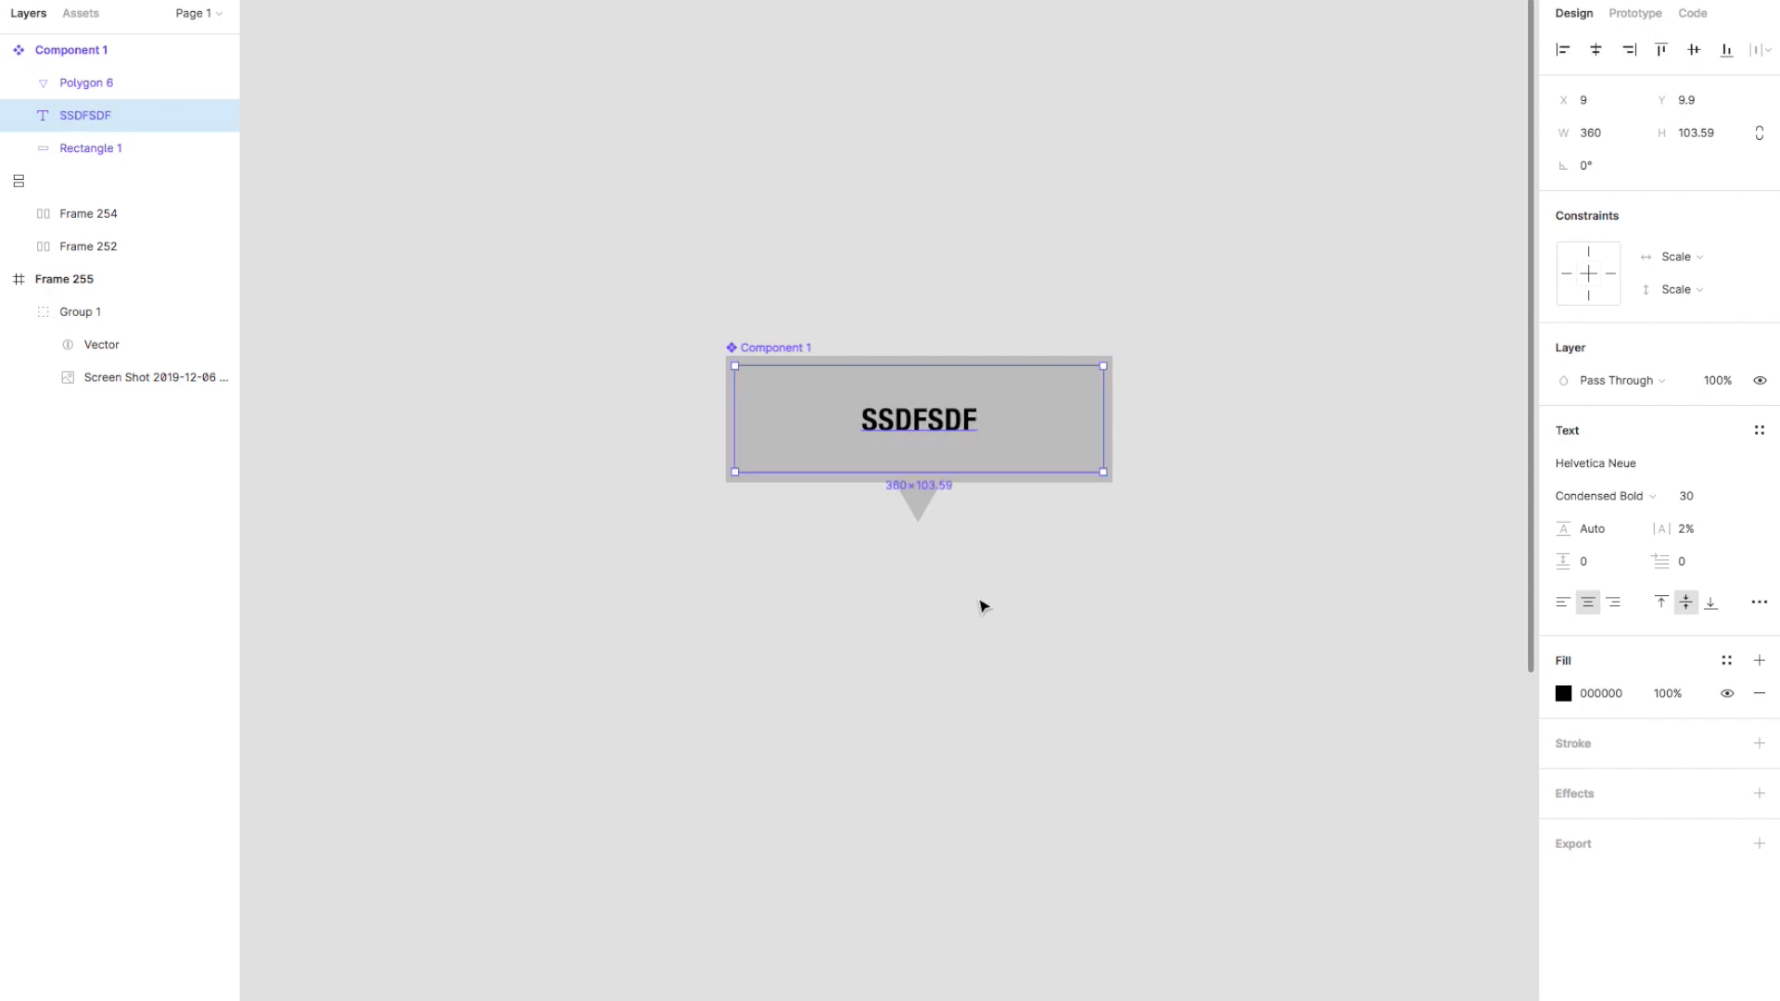
left_click(983, 605)
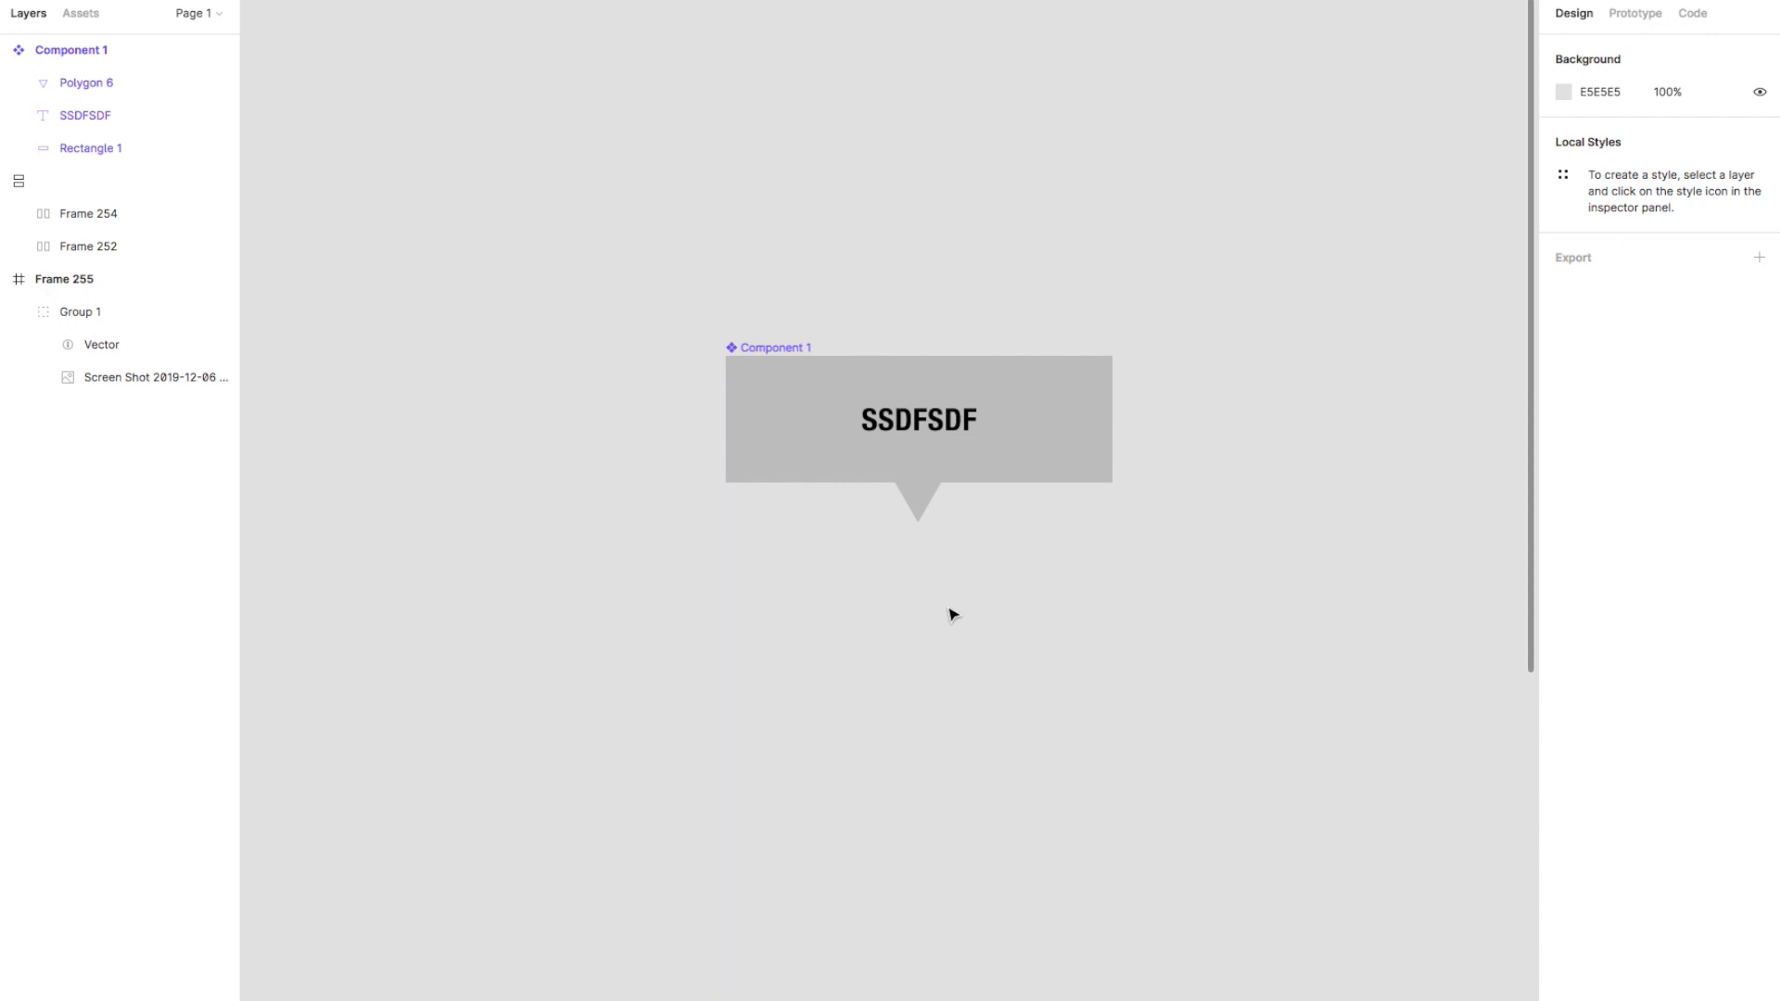
double_click(921, 420)
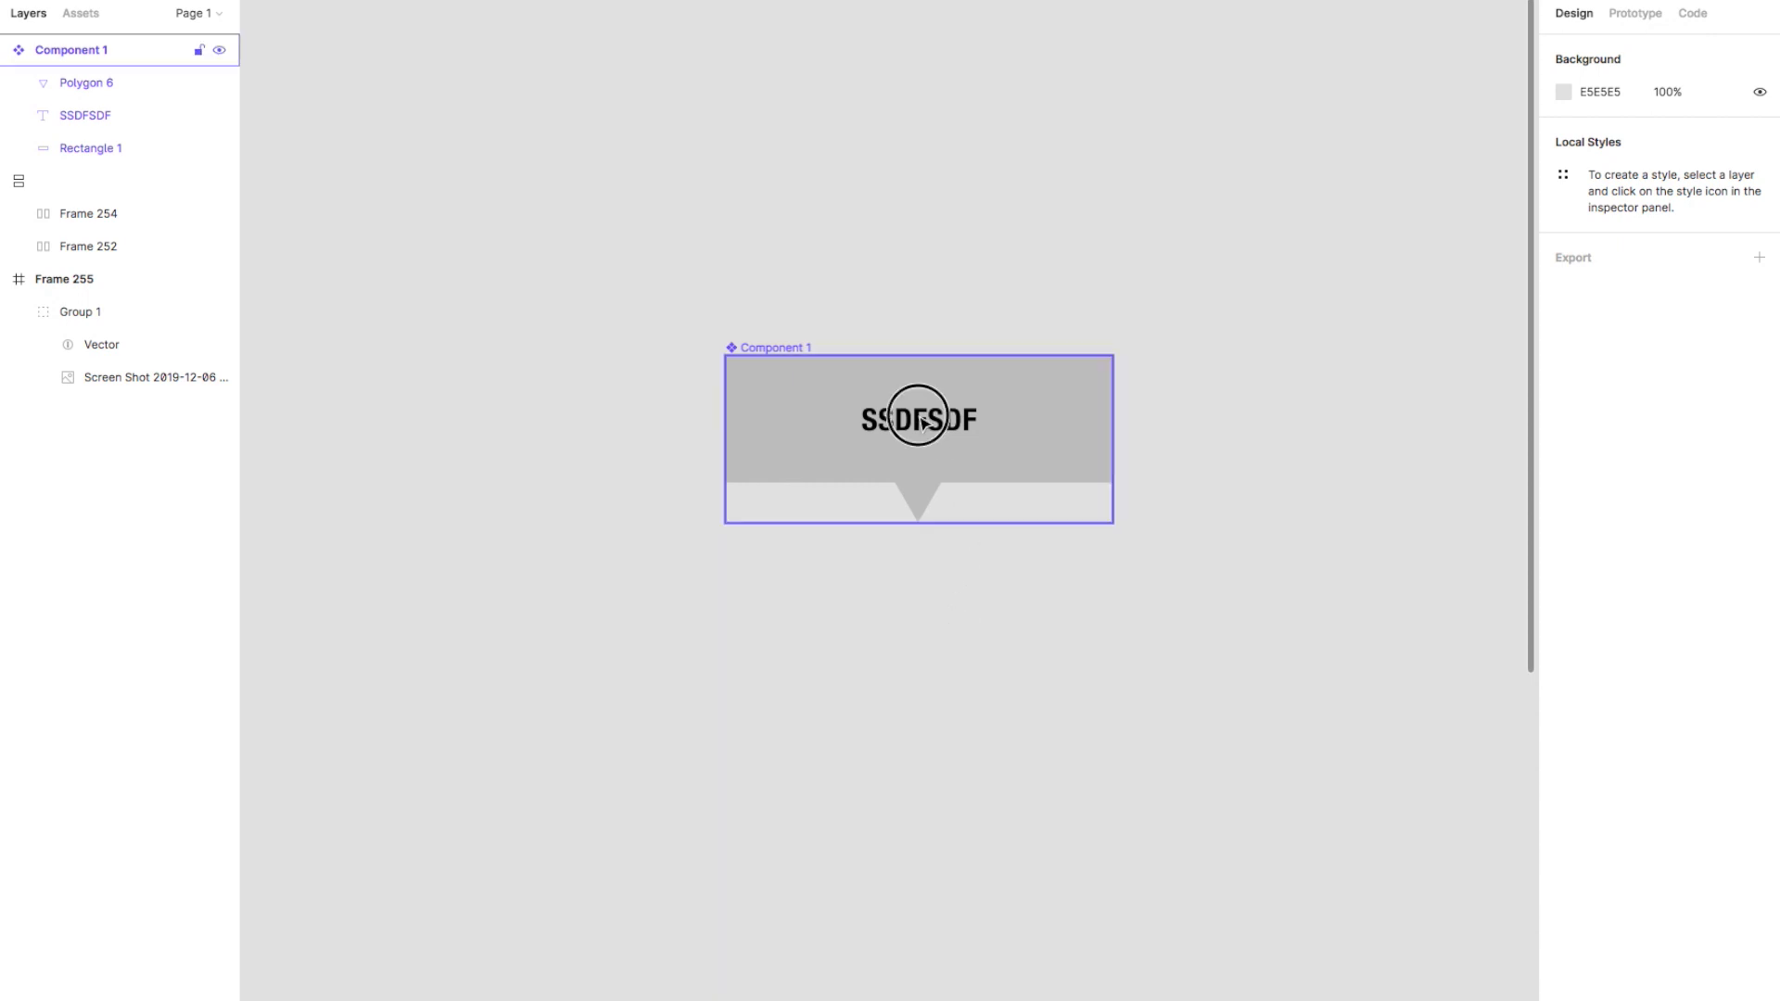
left_click(973, 607)
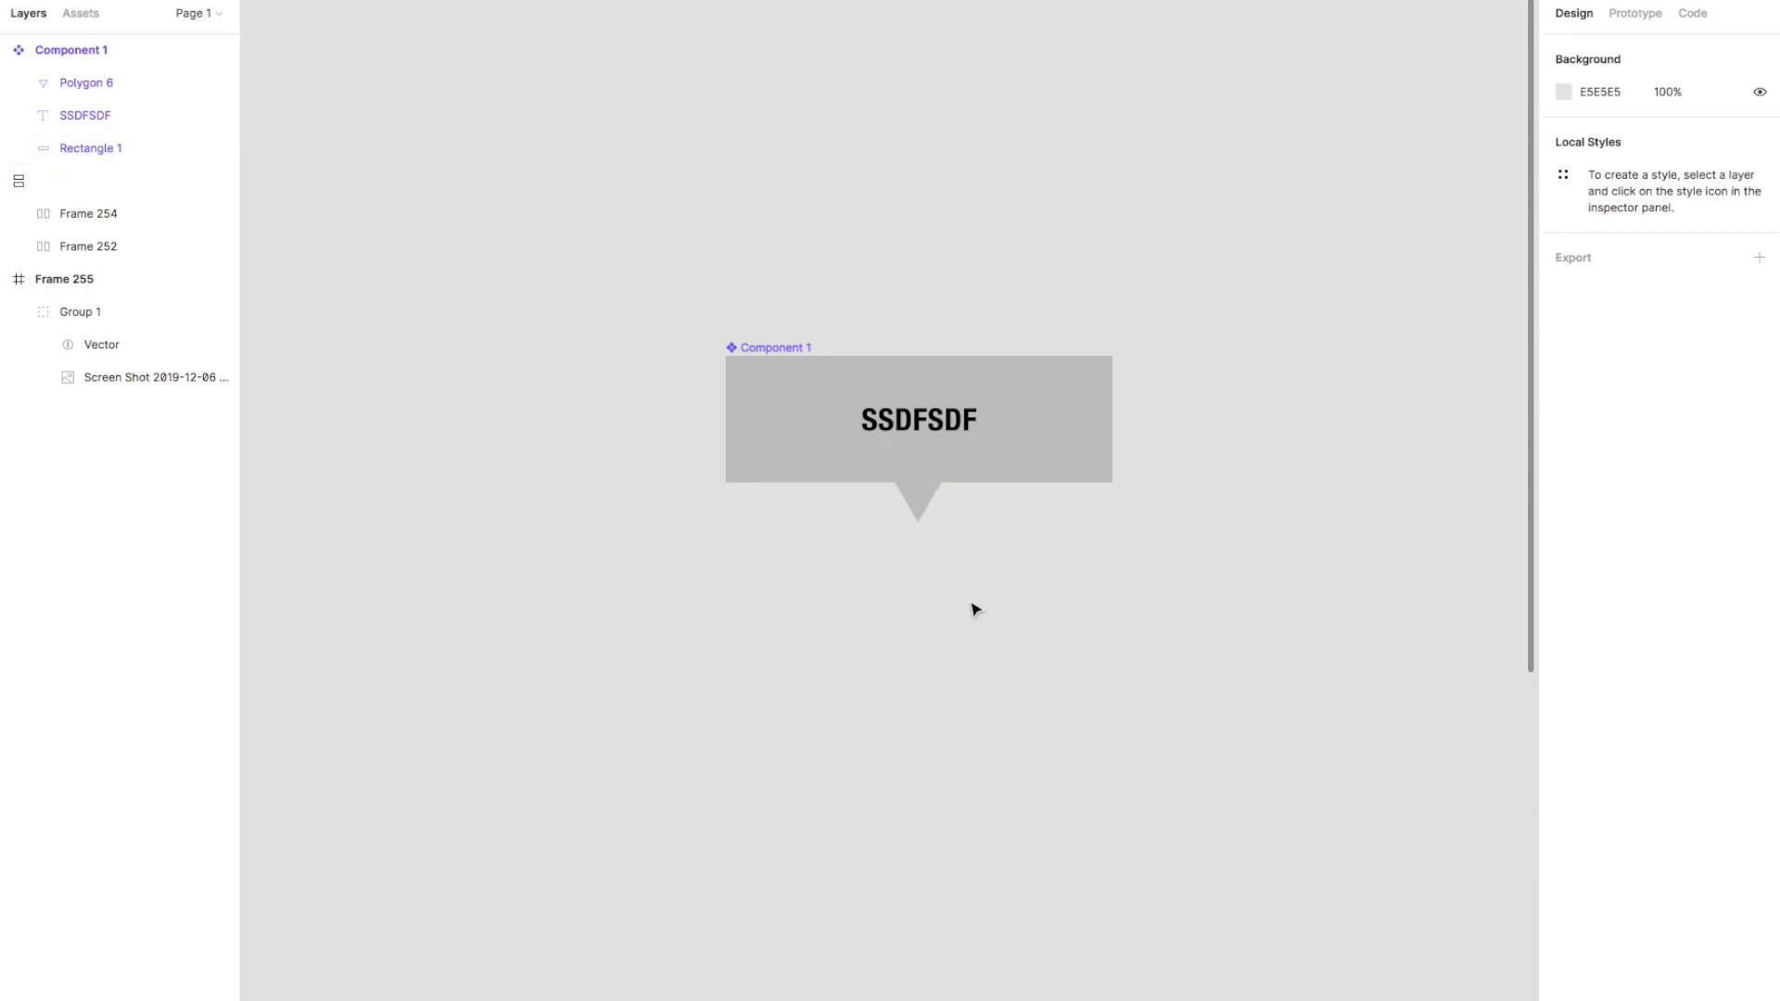
double_click(958, 425)
left_click(1053, 564)
left_click(948, 428)
double_click(949, 428)
left_click(985, 604)
- Move the component up and to the left, and draw a rectangle about 500 × 200 below it
left_click_drag(767, 349, 649, 125)
left_click(324, 17)
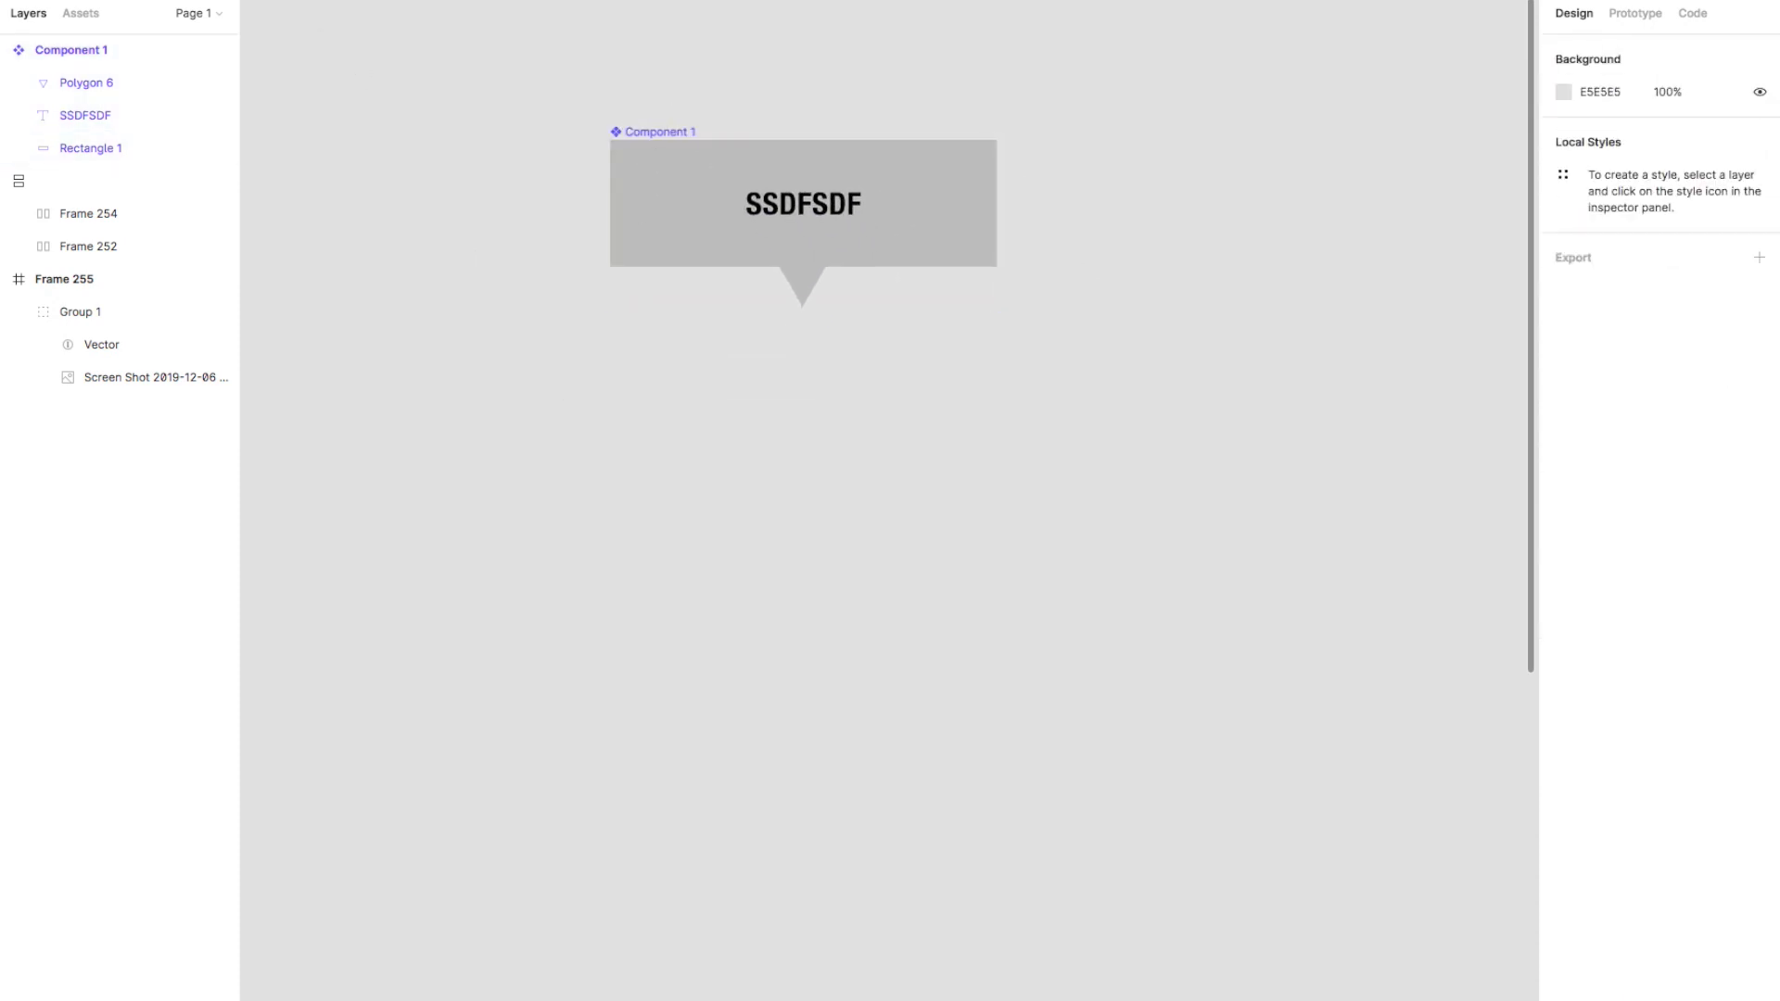
left_click(158, 17)
mouse_move(623, 404)
left_mouse_down()
mouse_move(1060, 638)
mouse_move(1135, 609)
left_mouse_up()
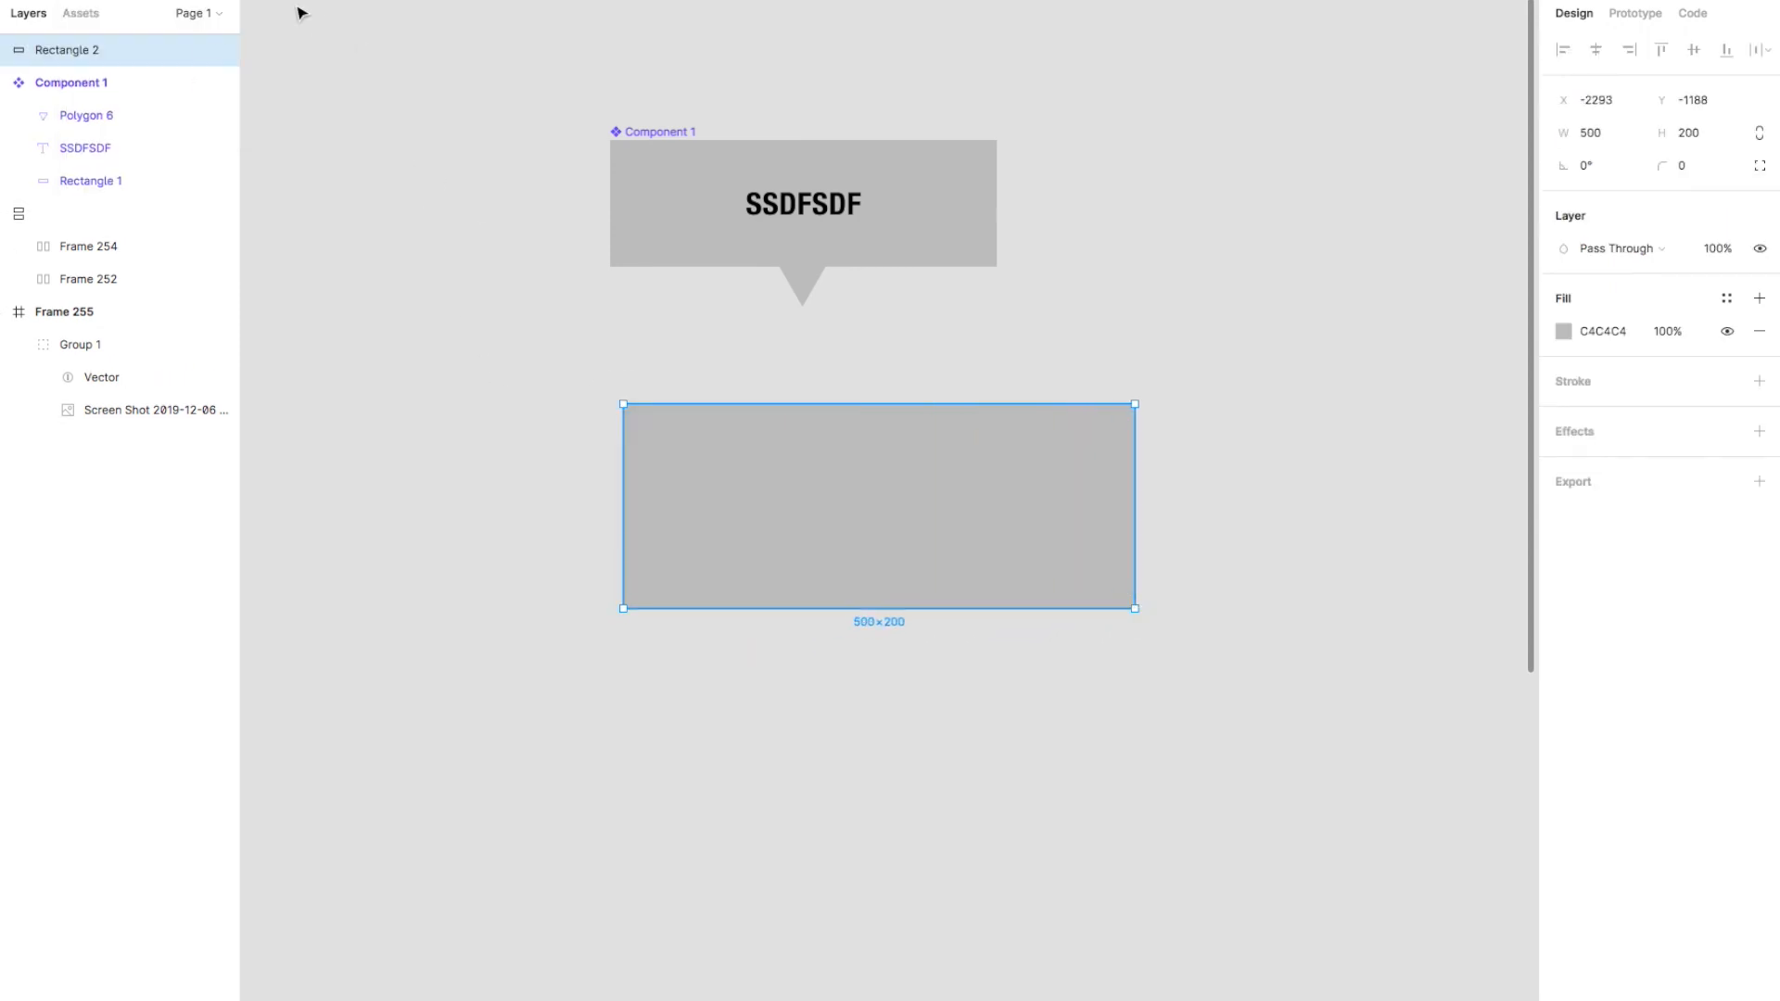
- Add the text "NEW STUFF" centred on the new rectangle
left_click(735, 514)
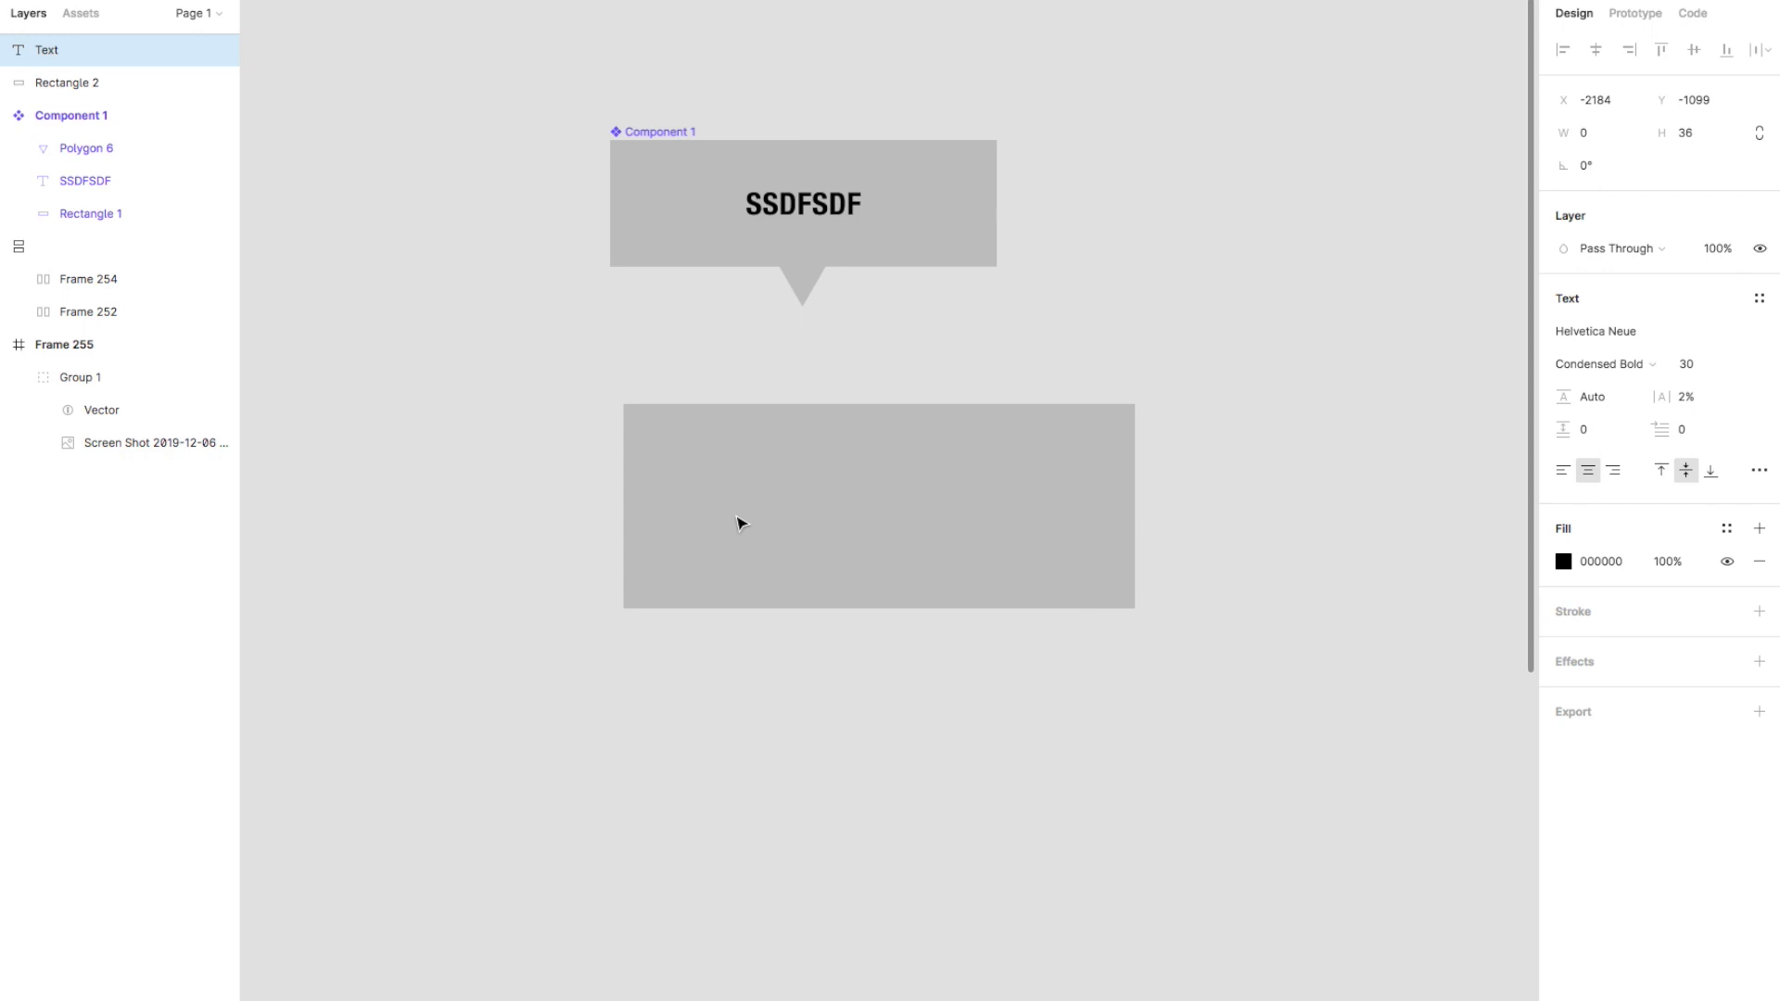
type("NEW STUFF")
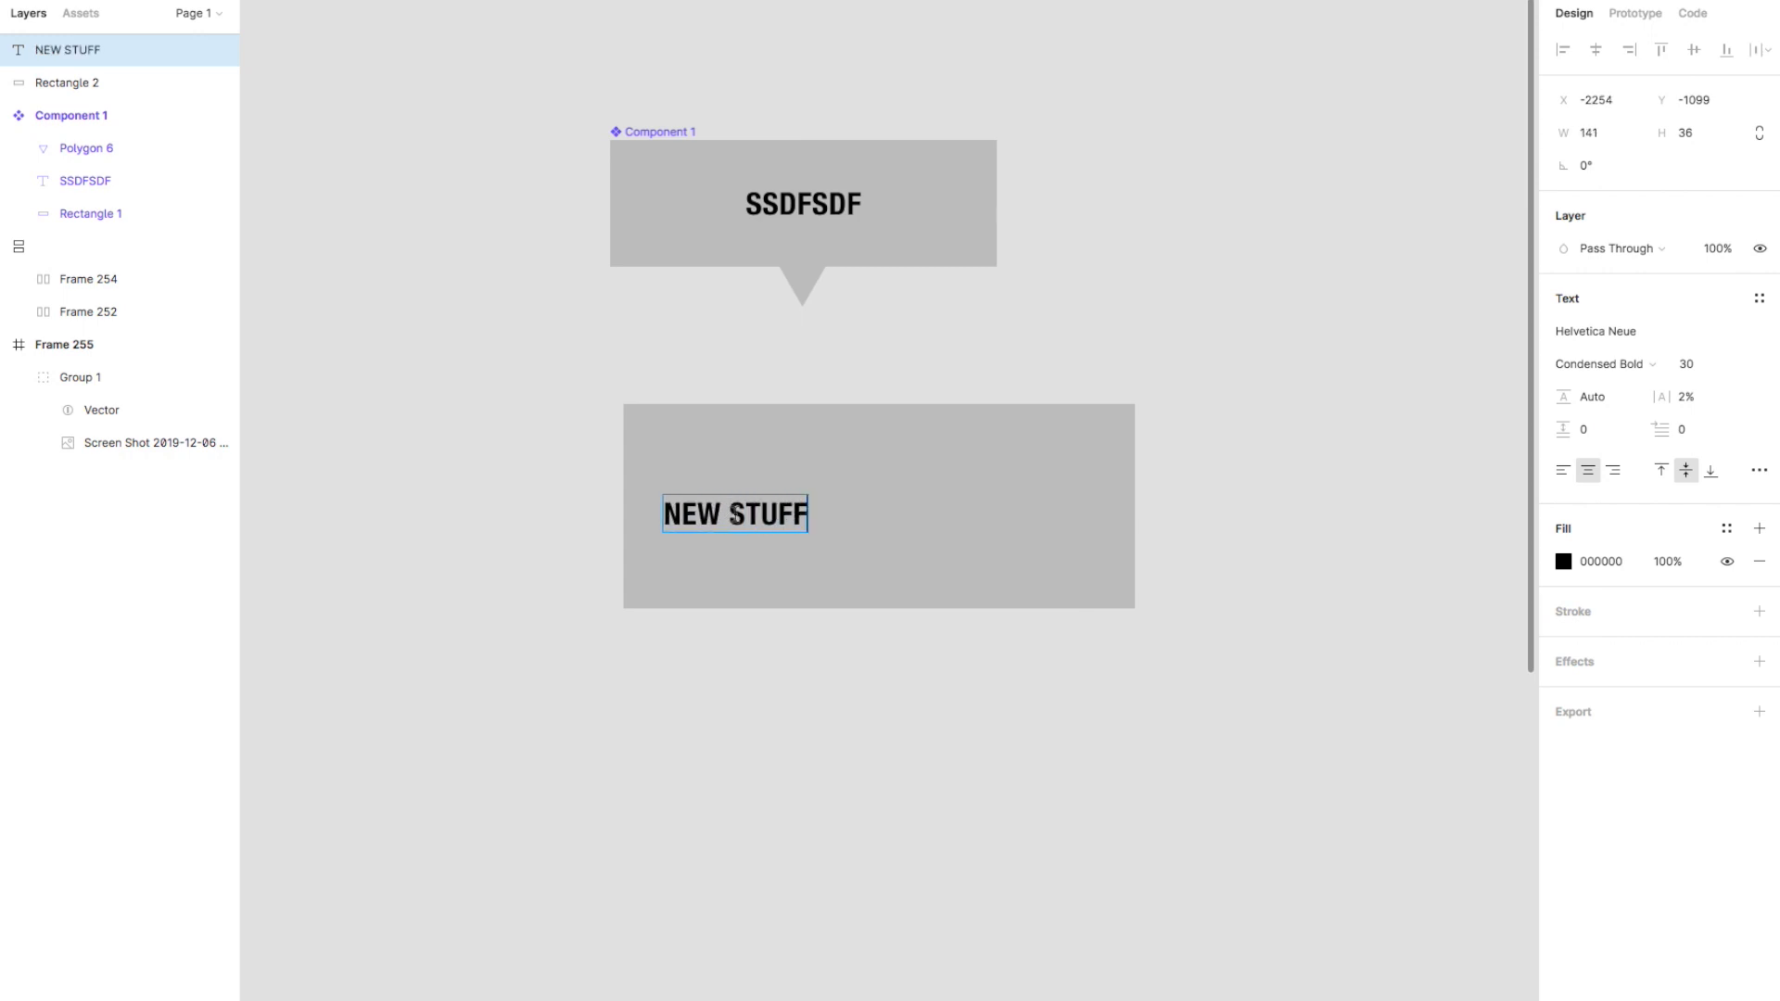
key("Escape")
left_click_drag(736, 515, 881, 512)
- Shrink the new rectangle to about 297 × 92 around its text and turn both into an auto layout frame
left_click(1018, 561)
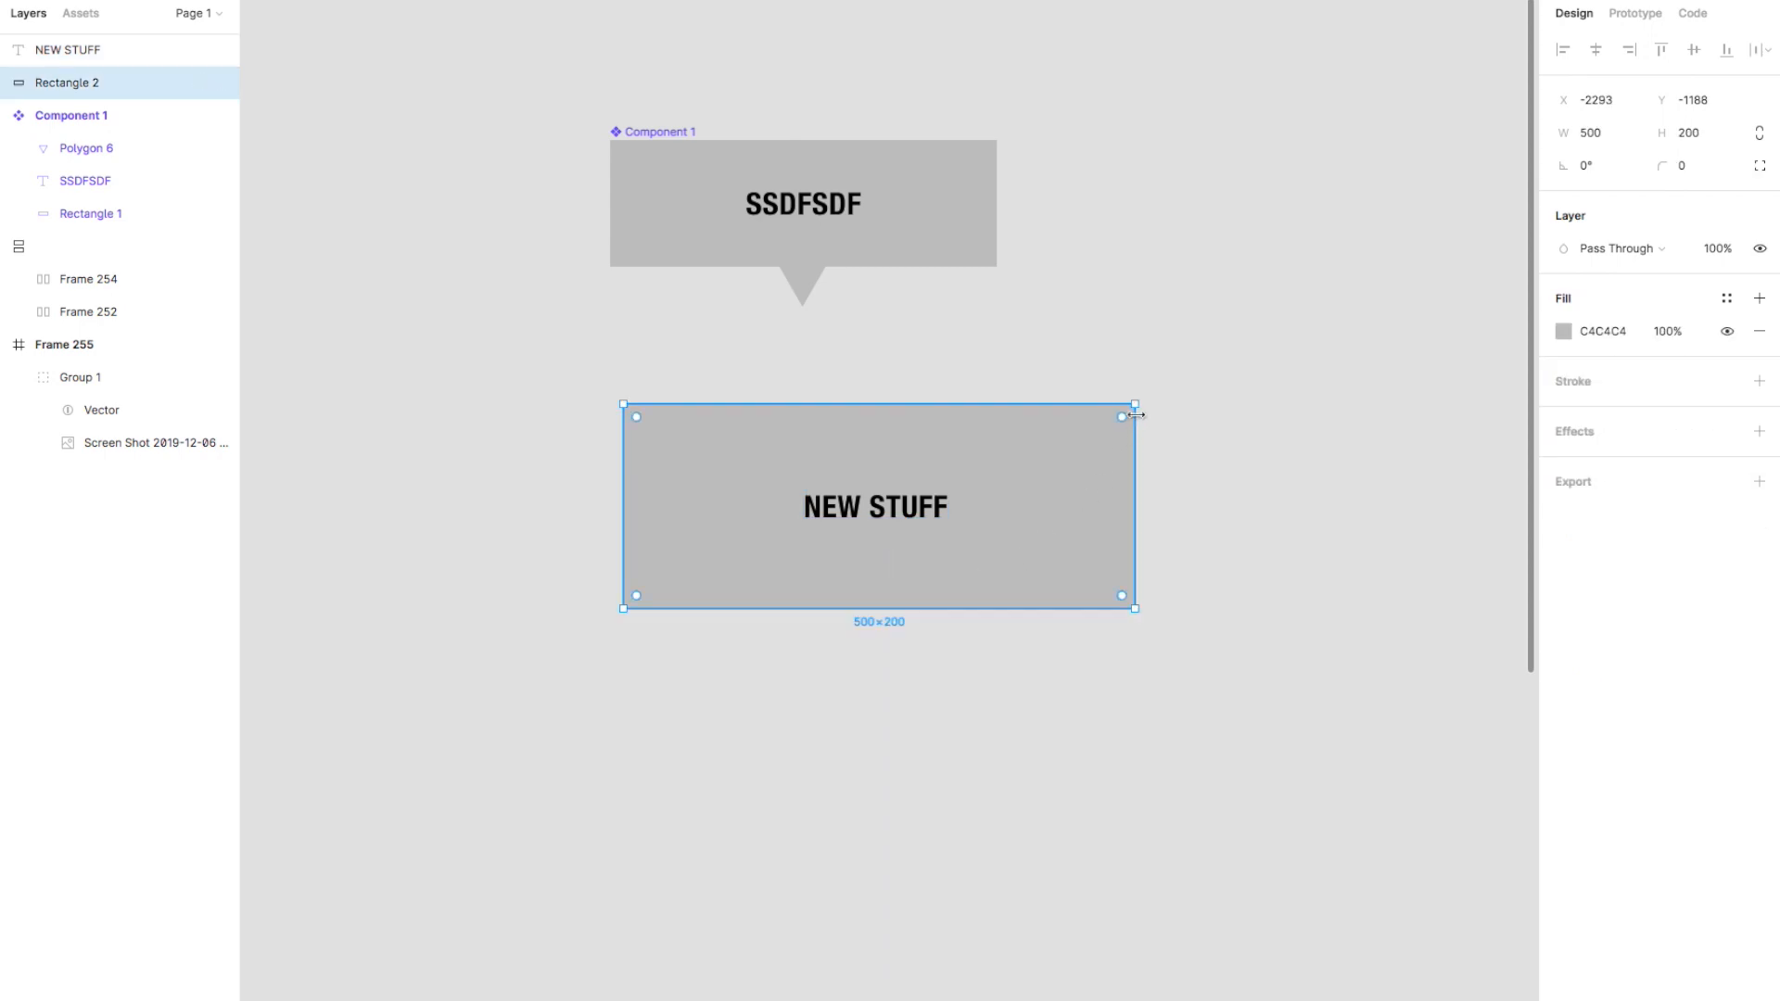
left_click_drag(1129, 422, 1035, 460)
left_click_drag(966, 572, 766, 437)
left_click(1759, 216)
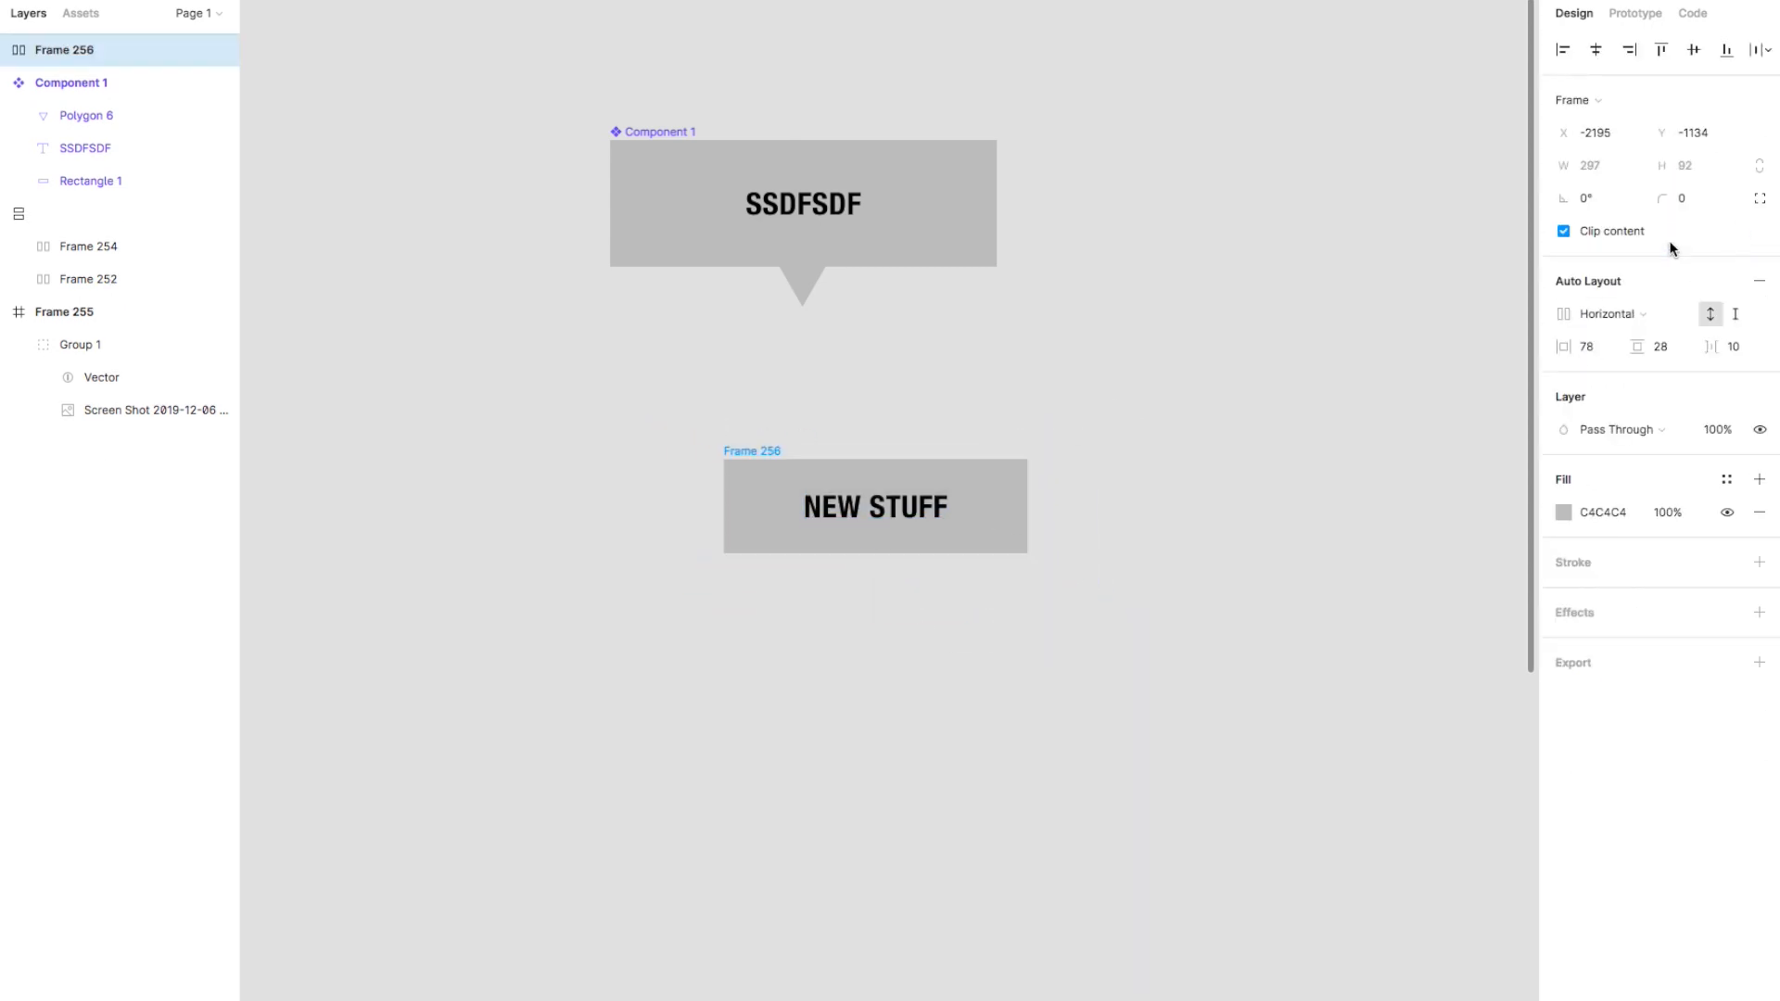
- Replace the auto layout frame's text with longer and shorter placeholder strings to test how the frame resizes
double_click(899, 513)
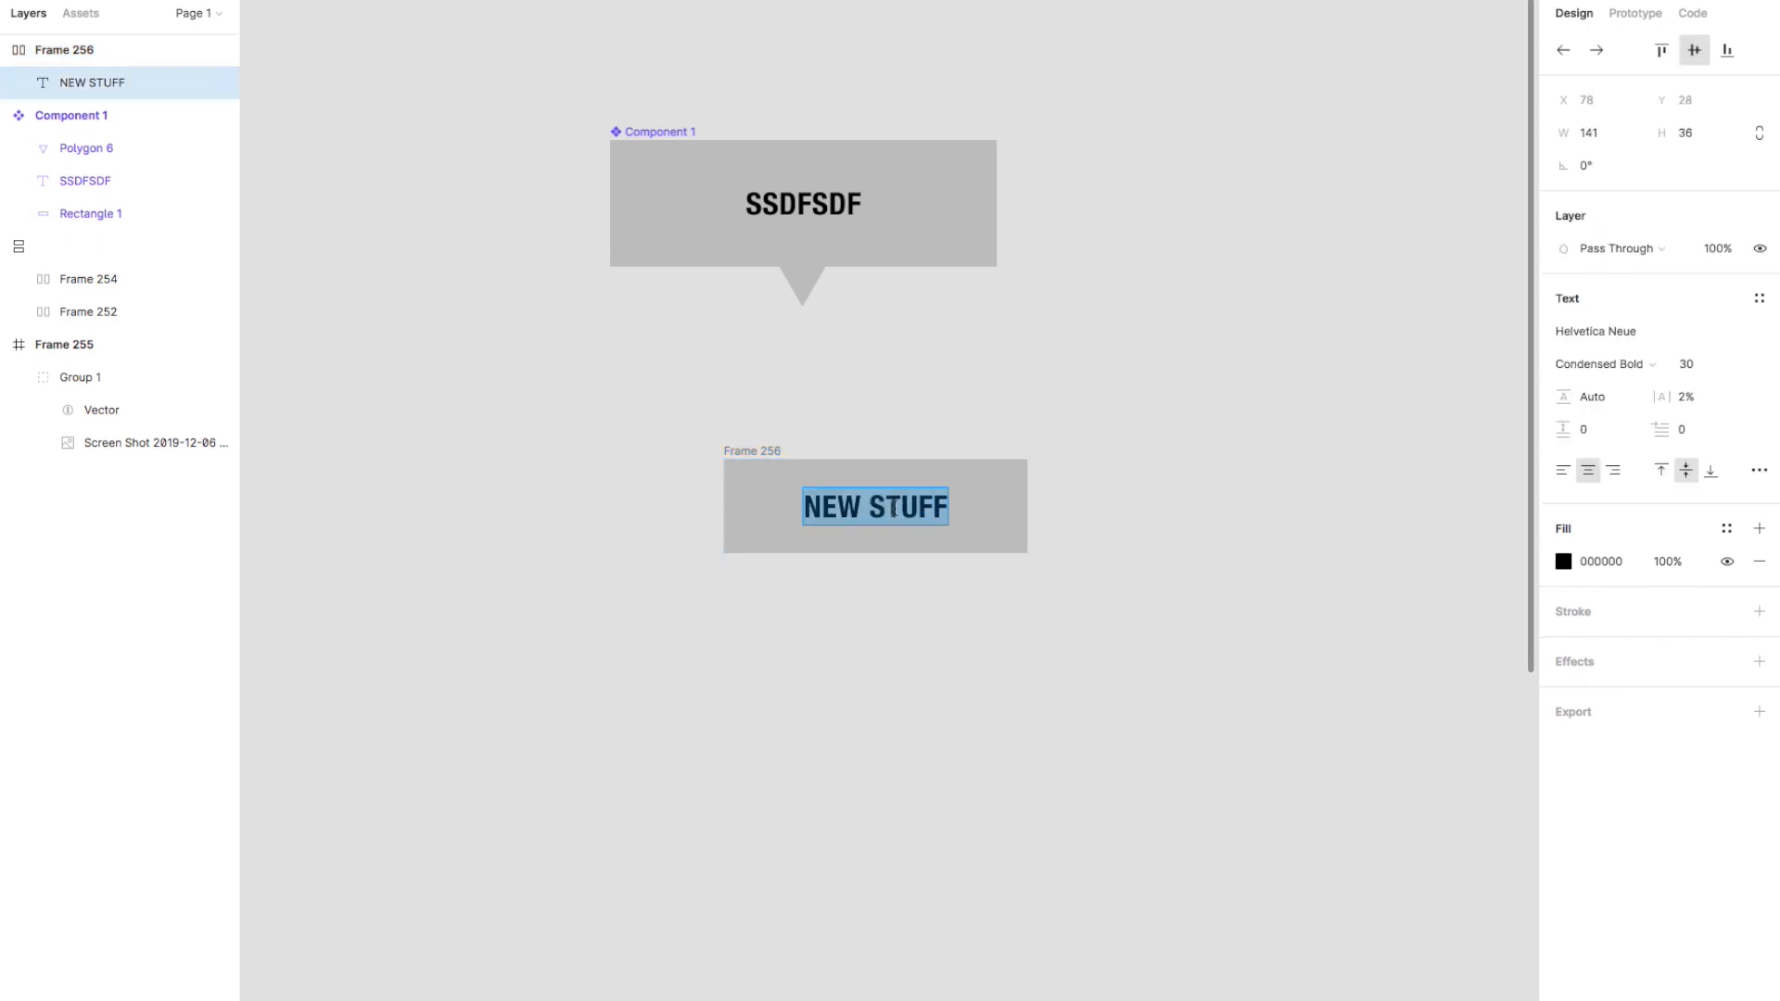
type("asdfasdfasd")
key("BackSpace")
key("BackSpace")
key("BackSpace")
key("BackSpace")
key("BackSpace")
key("BackSpace")
key("BackSpace")
key("BackSpace")
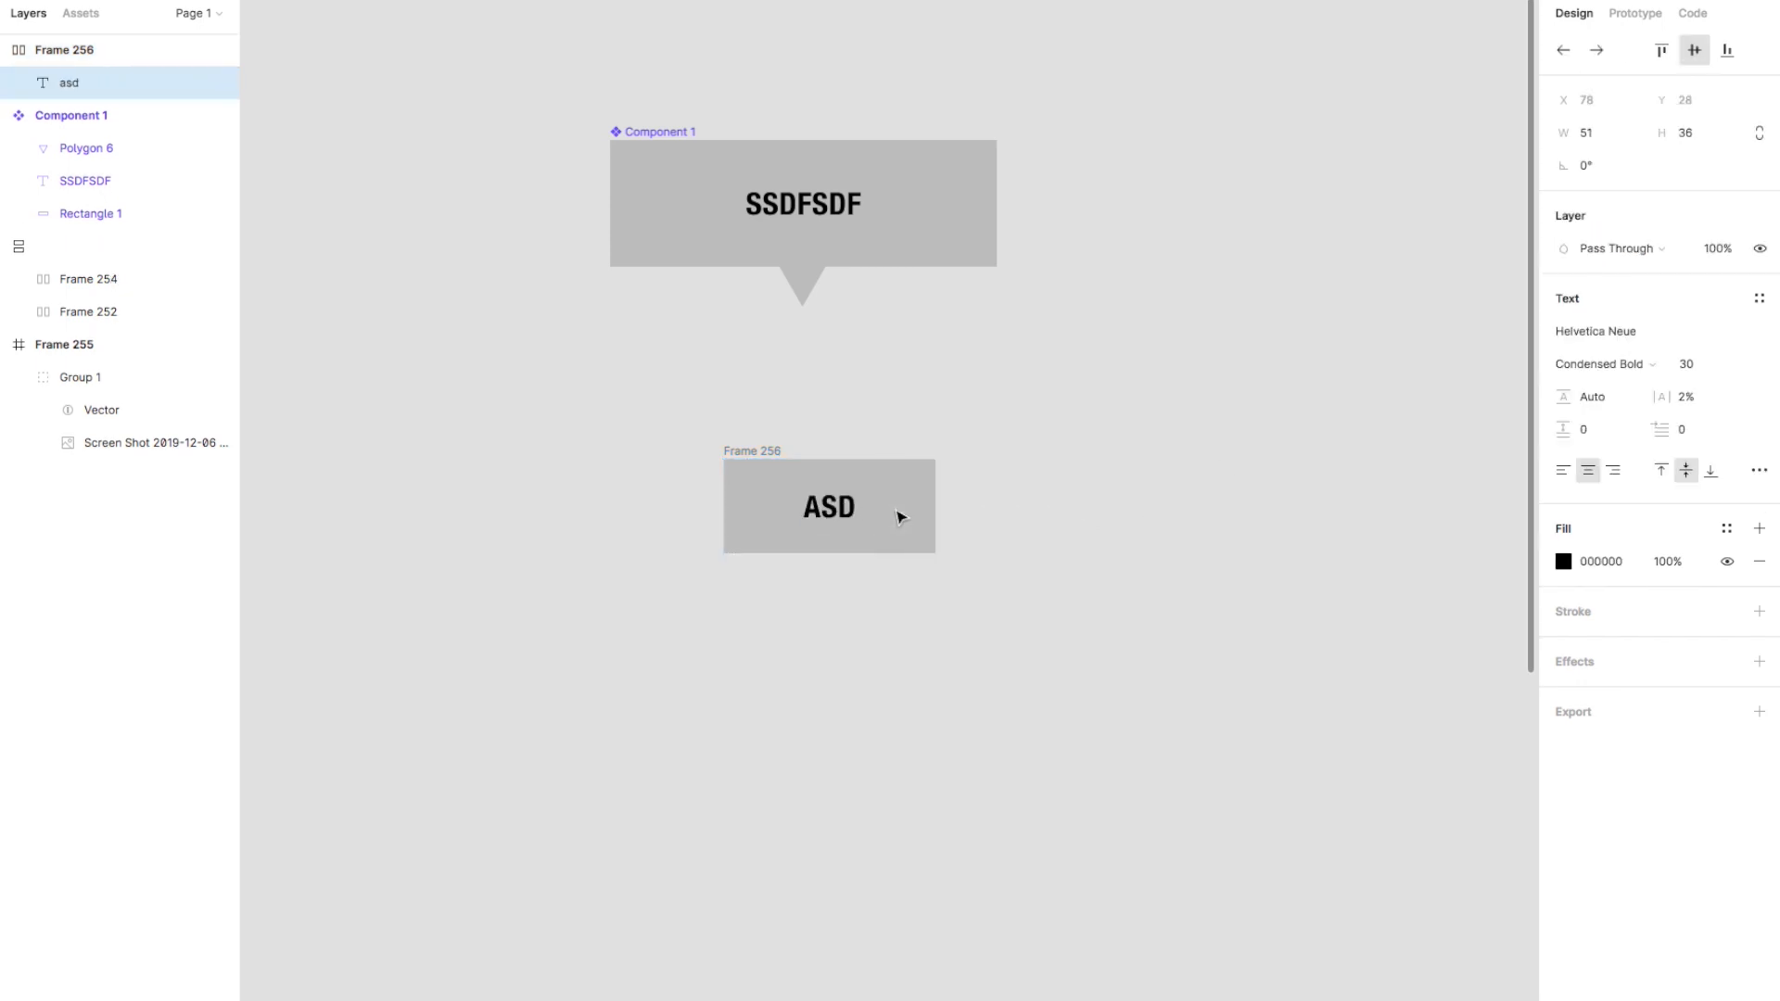
type("fasdfasdf")
- Change the auto layout frame's text to "NEW TOOLTIP"
double_click(895, 508)
type("s")
key("BackSpace")
type("NEW TO")
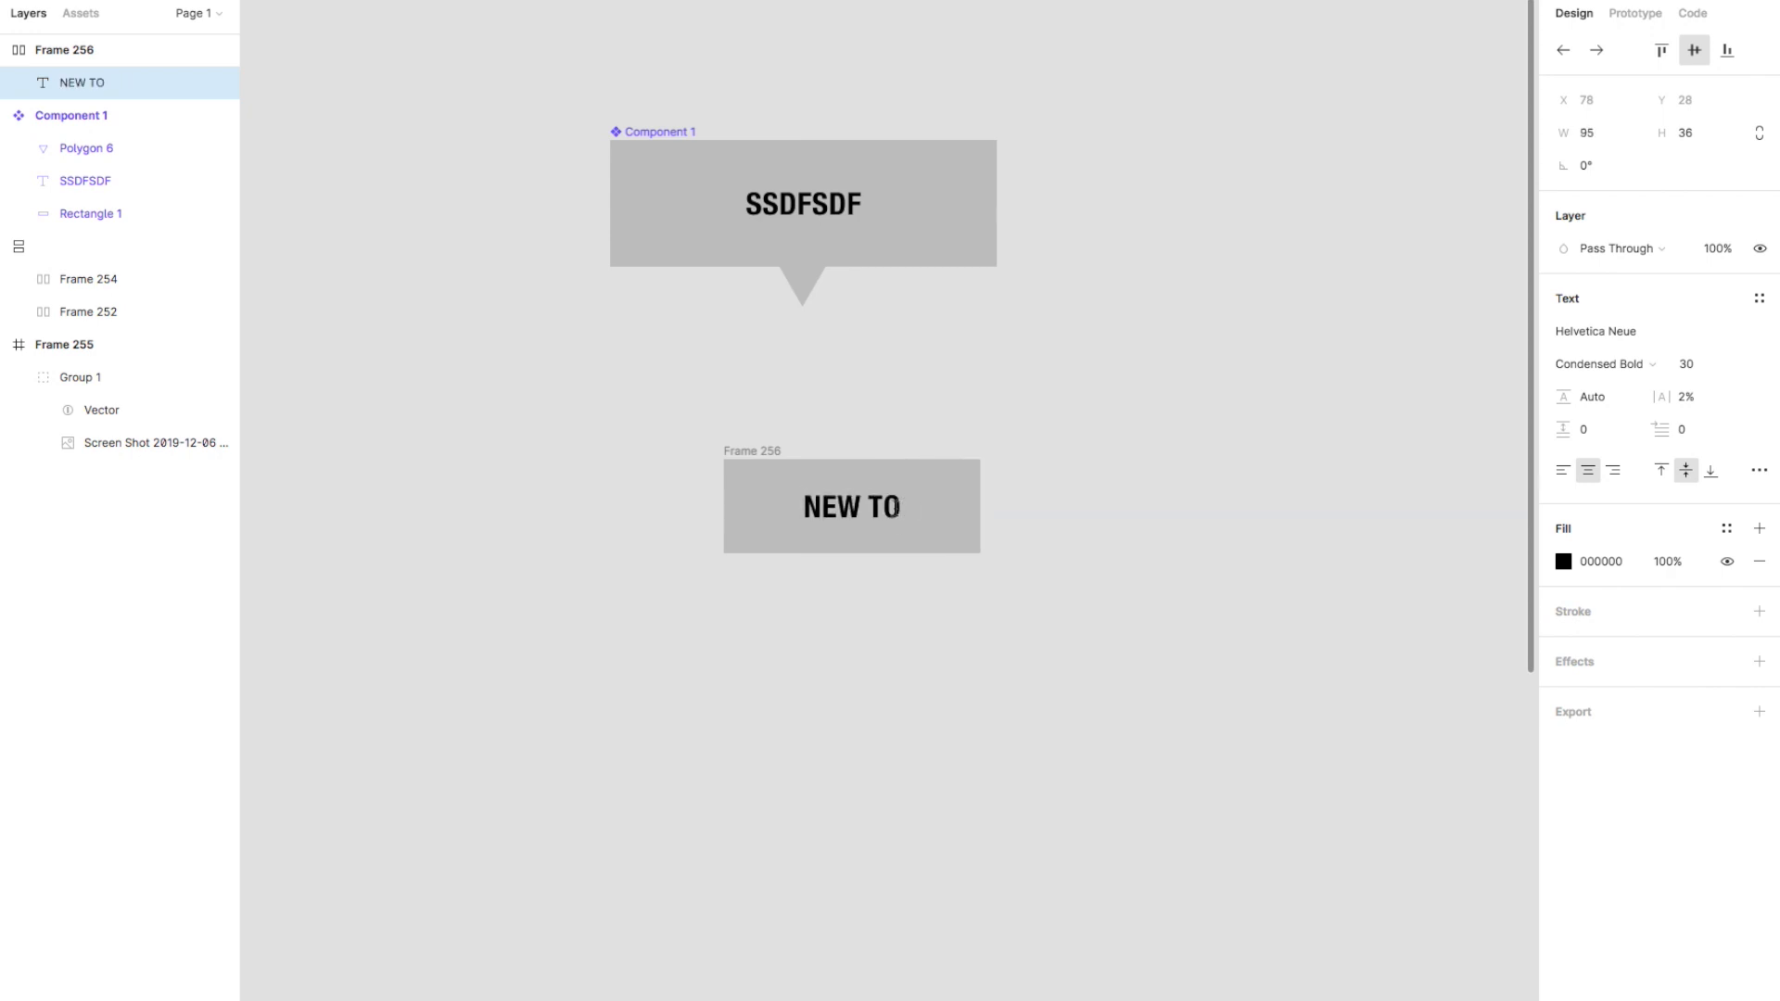
type("OLTIP")
key("Escape")
key("Escape")
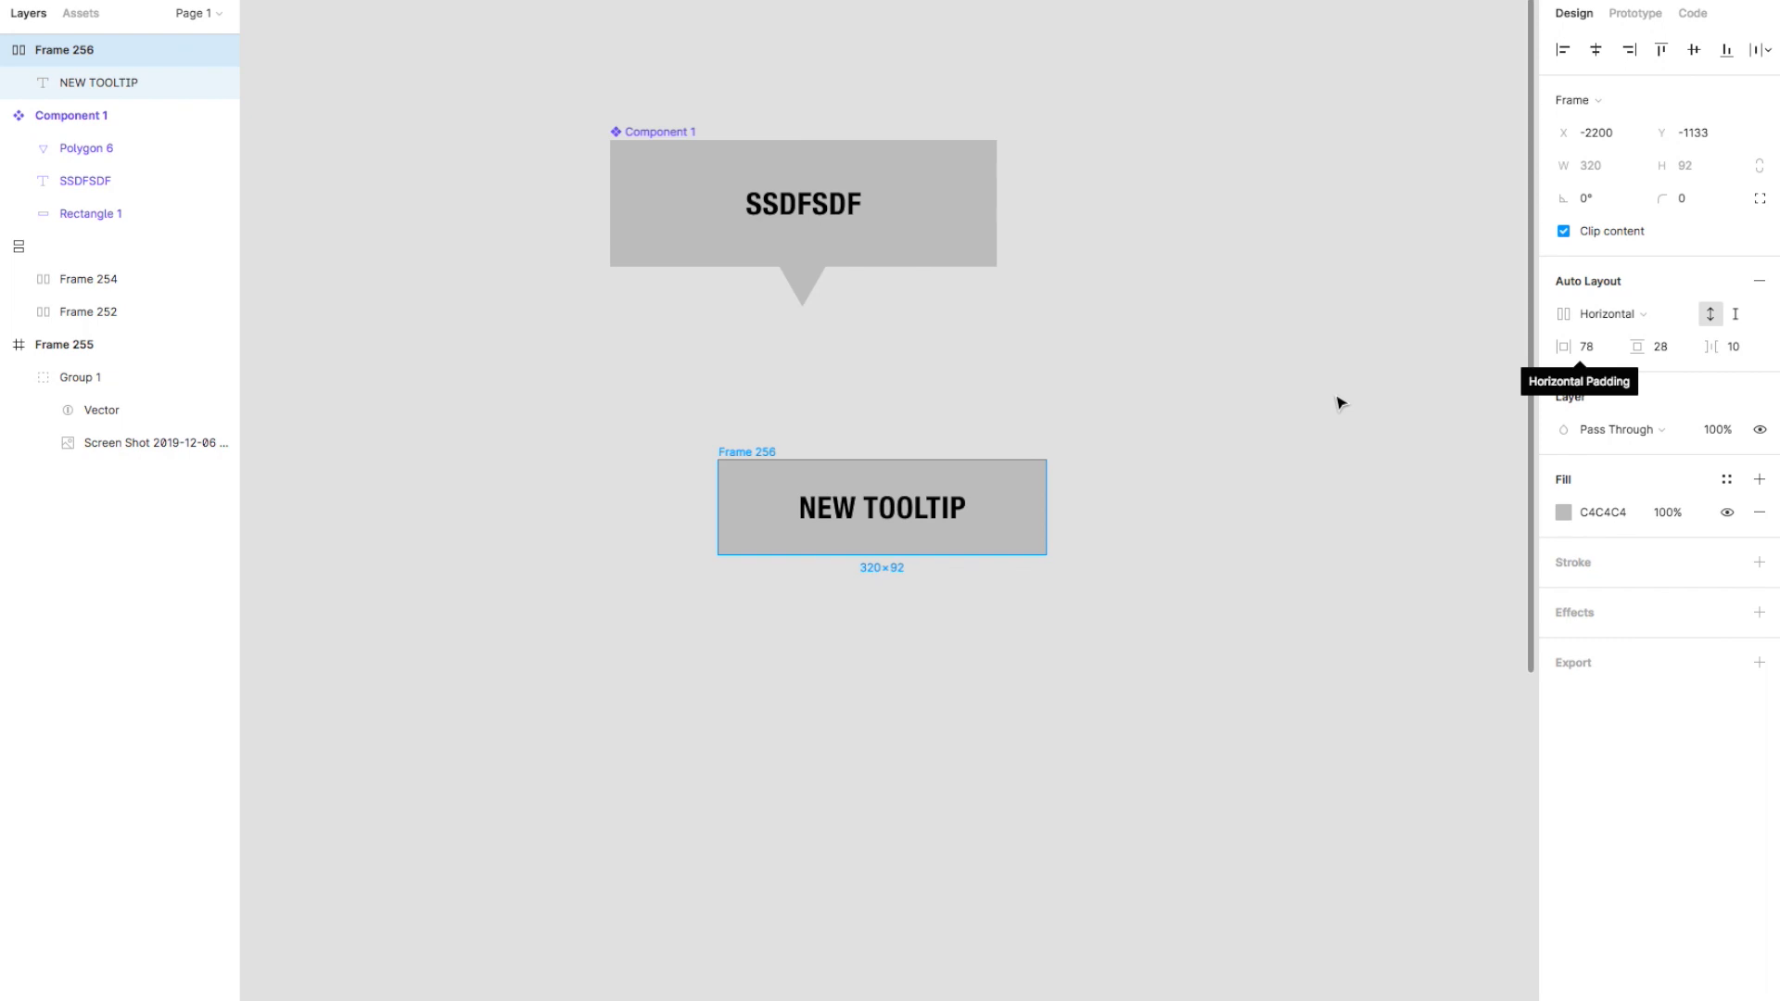
left_click(642, 488)
left_click(787, 515)
left_click(598, 507)
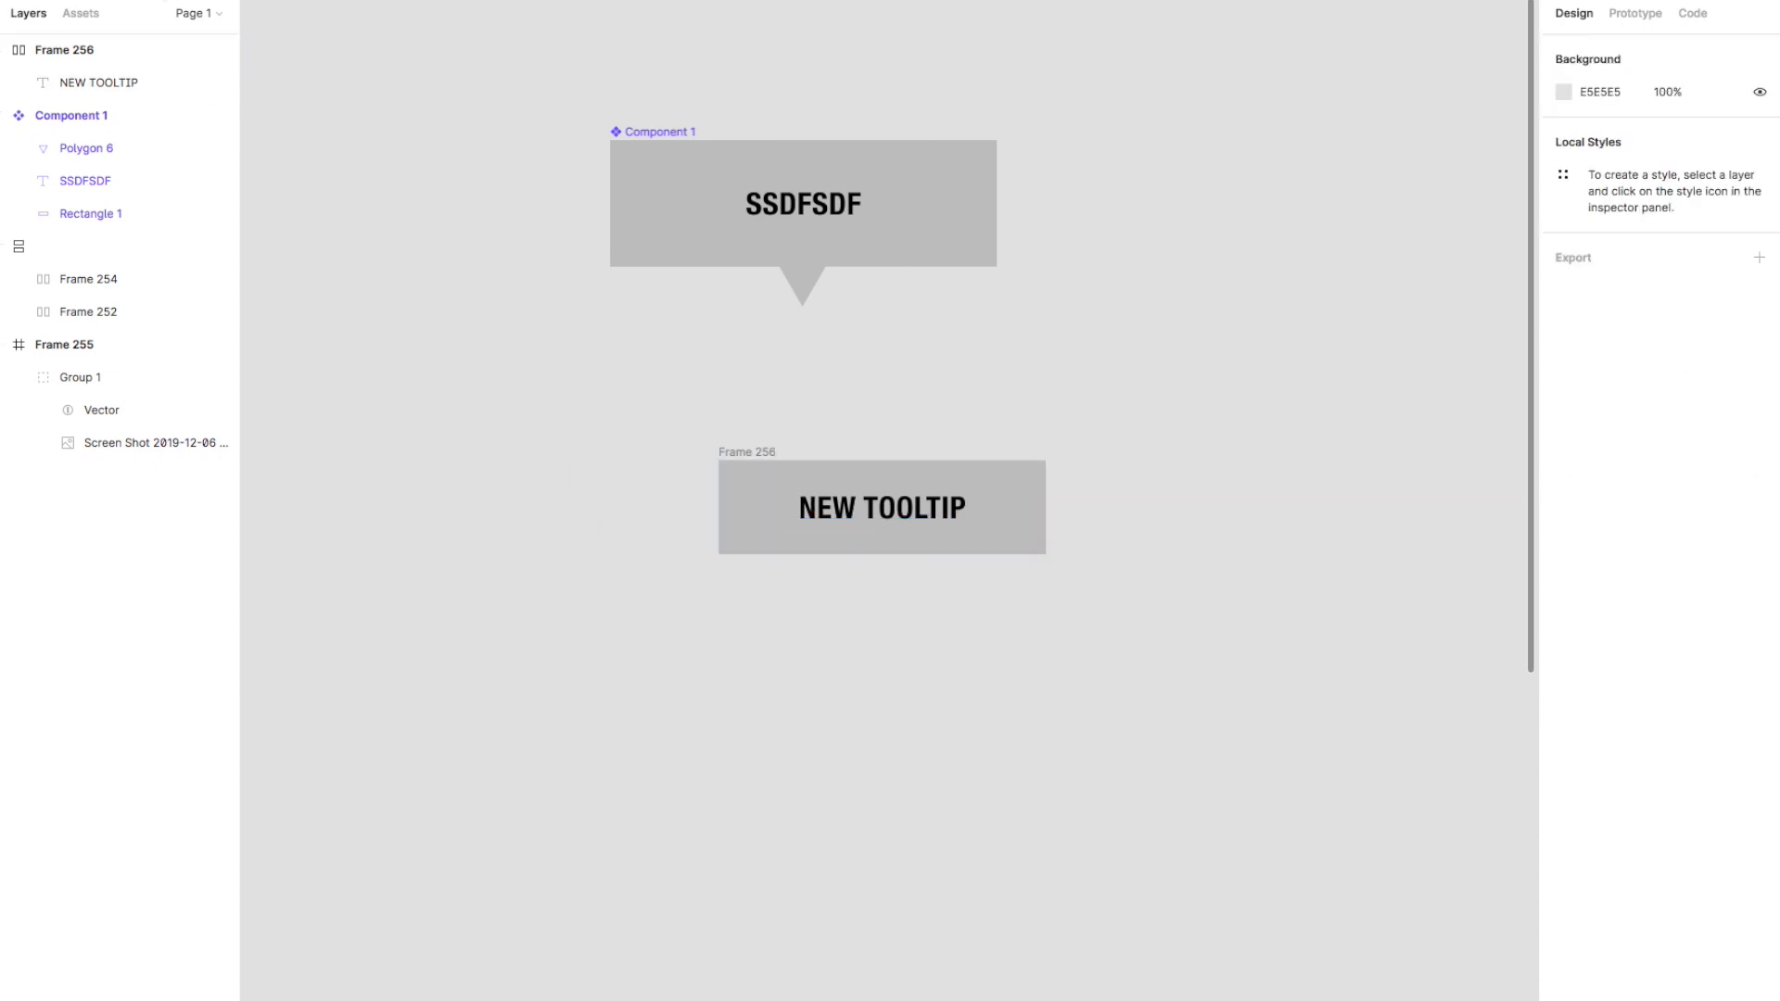
- Draw a triangle about 90 × 90 pointing down and place it centred directly beneath the "NEW TOOLTIP" frame
left_click(163, 3)
left_click(156, 116)
mouse_move(824, 659)
left_mouse_down()
mouse_move(848, 622)
mouse_move(910, 604)
mouse_move(939, 649)
mouse_move(788, 667)
mouse_move(815, 684)
left_mouse_up()
mouse_move(882, 624)
left_mouse_down()
mouse_move(899, 612)
mouse_move(883, 588)
mouse_move(886, 614)
left_mouse_up()
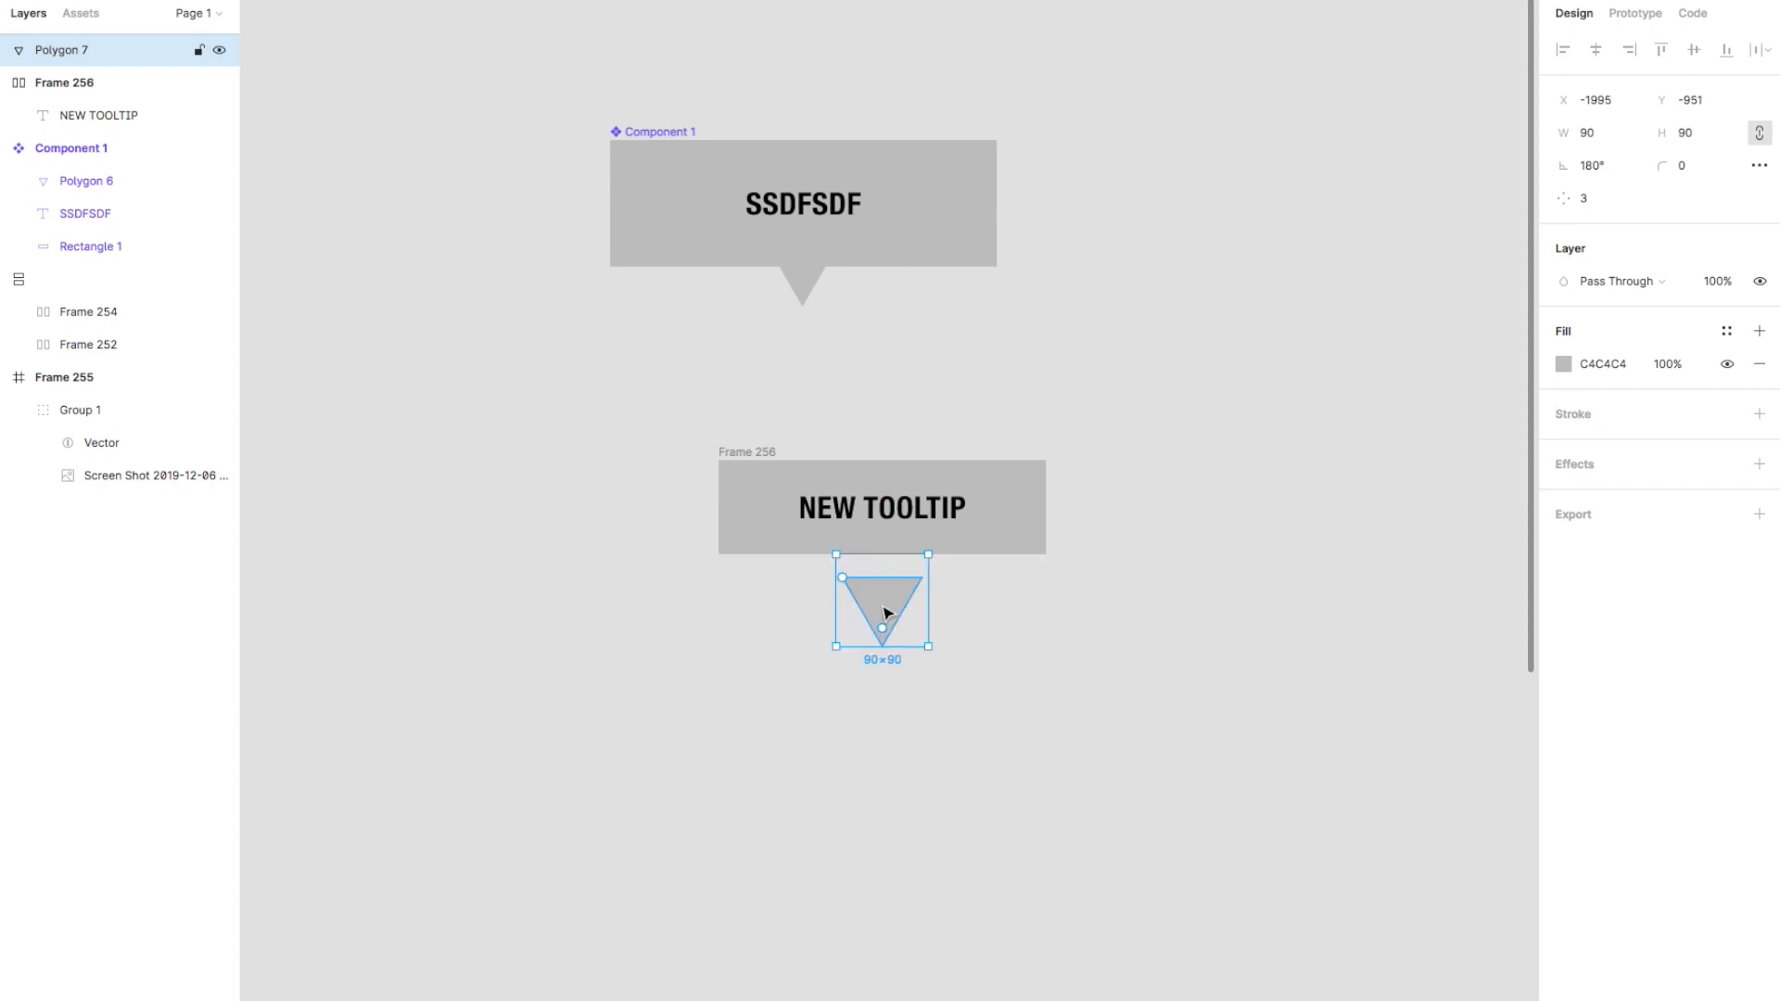
- Combine the "NEW TOOLTIP" frame and the triangle beneath it into one vertical auto layout frame
left_click(993, 694)
left_click_drag(1065, 724, 674, 431)
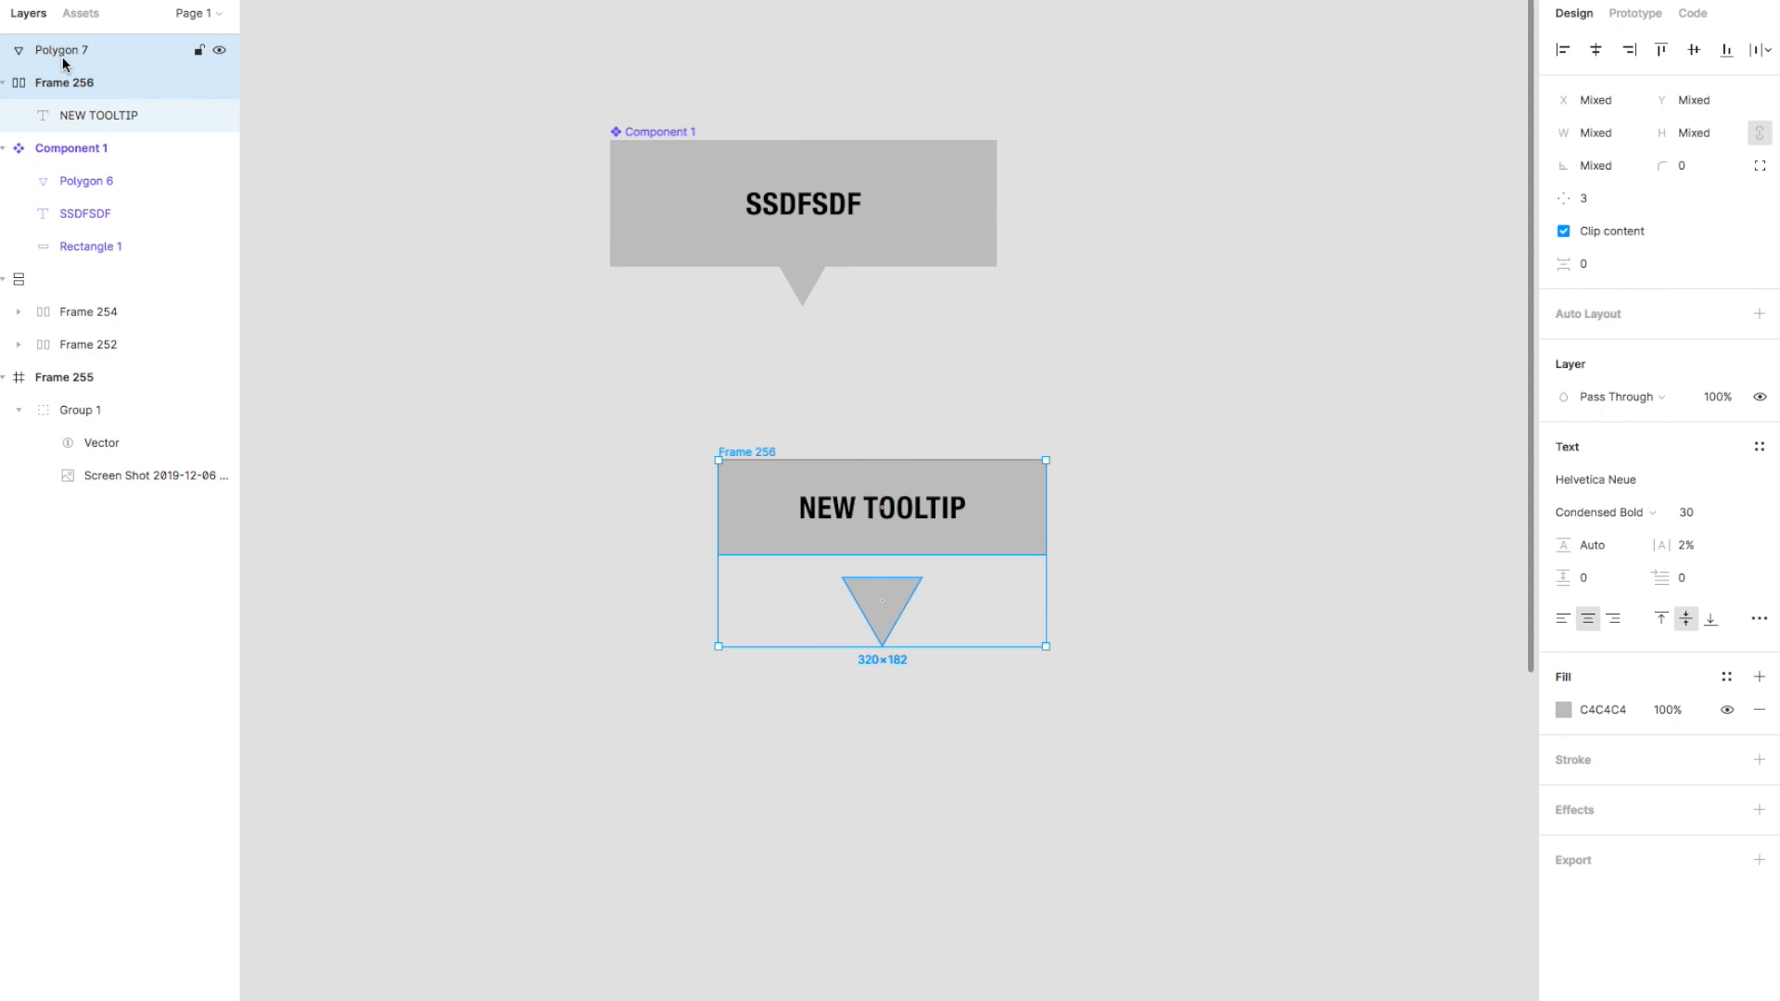
key("shift+a")
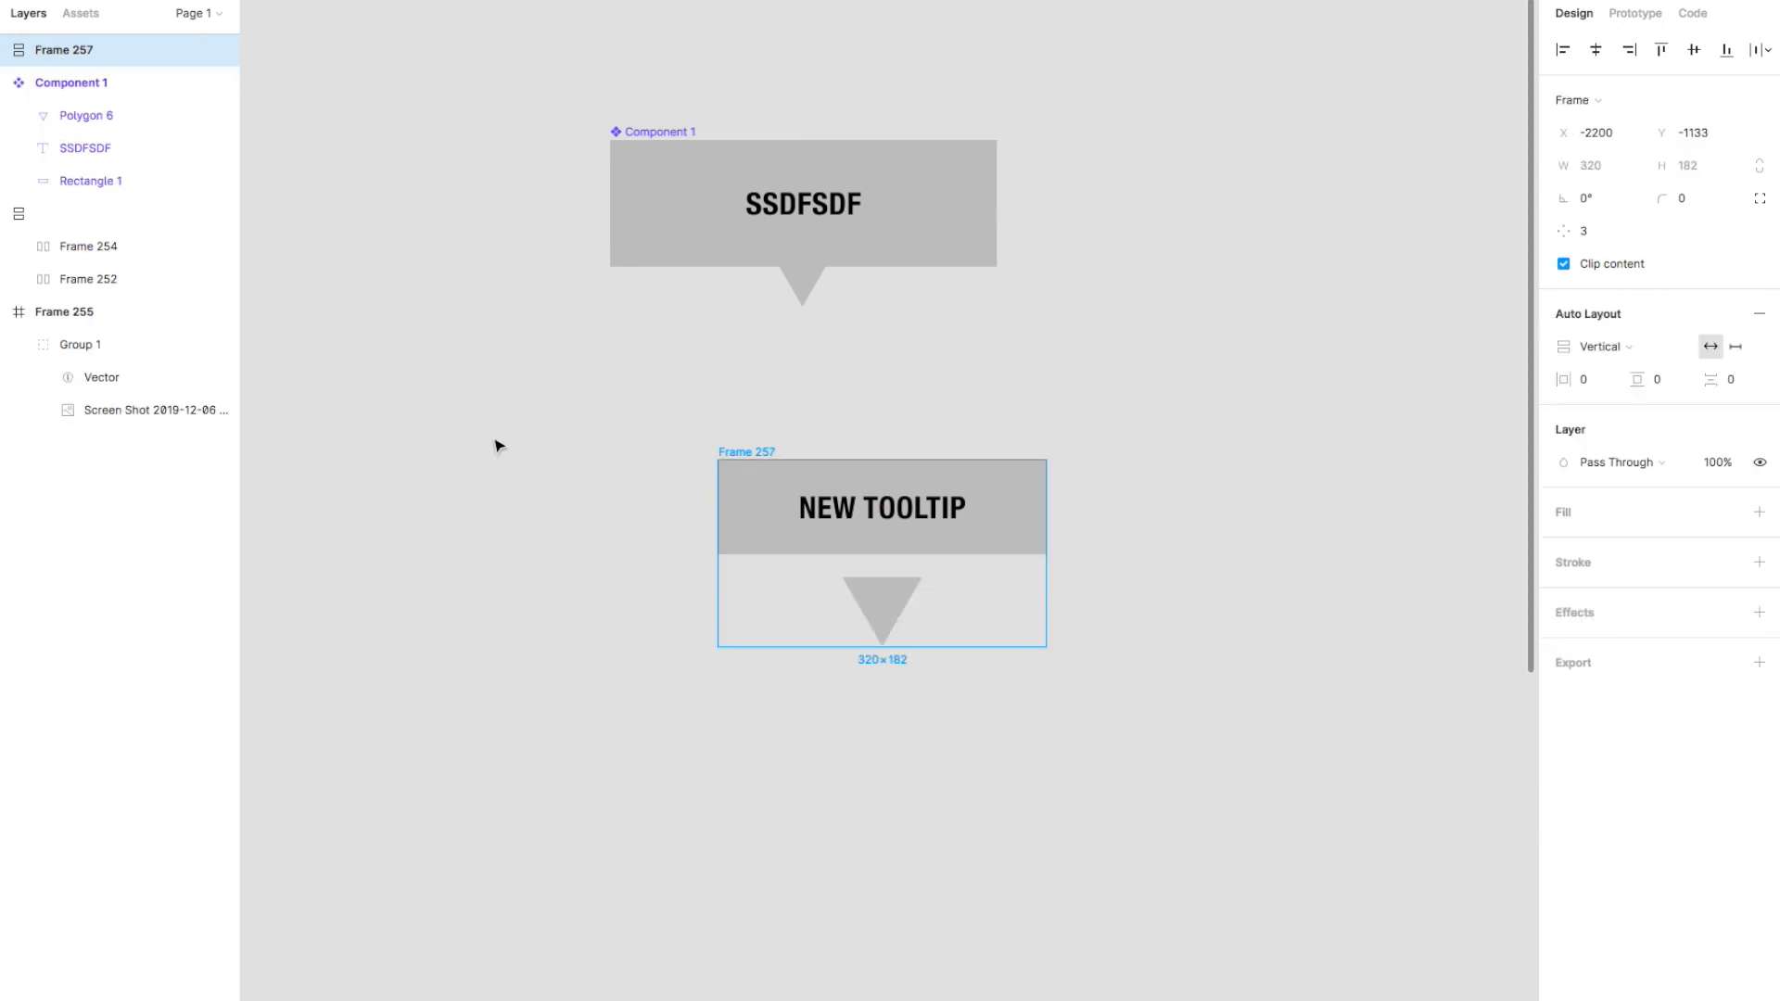
left_click(498, 446)
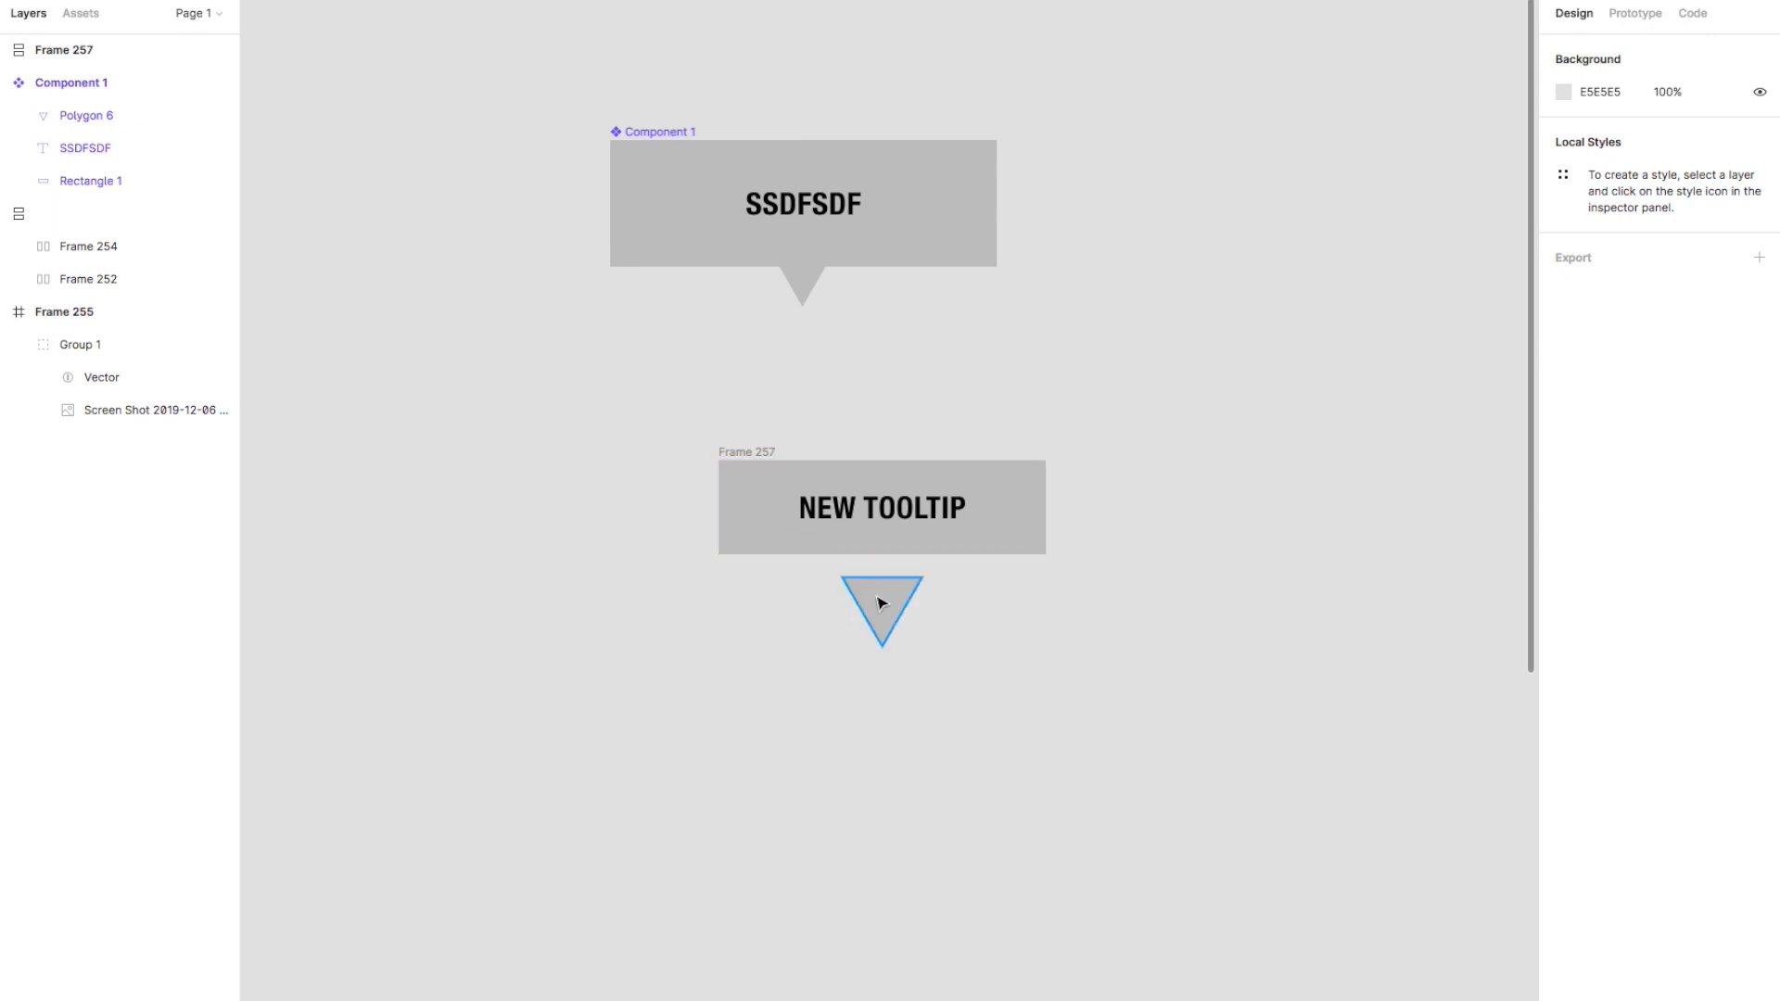
- Try the placeholder text "asdfasdfasdf" in the tooltip and undo the text change
double_click(754, 517)
double_click(845, 506)
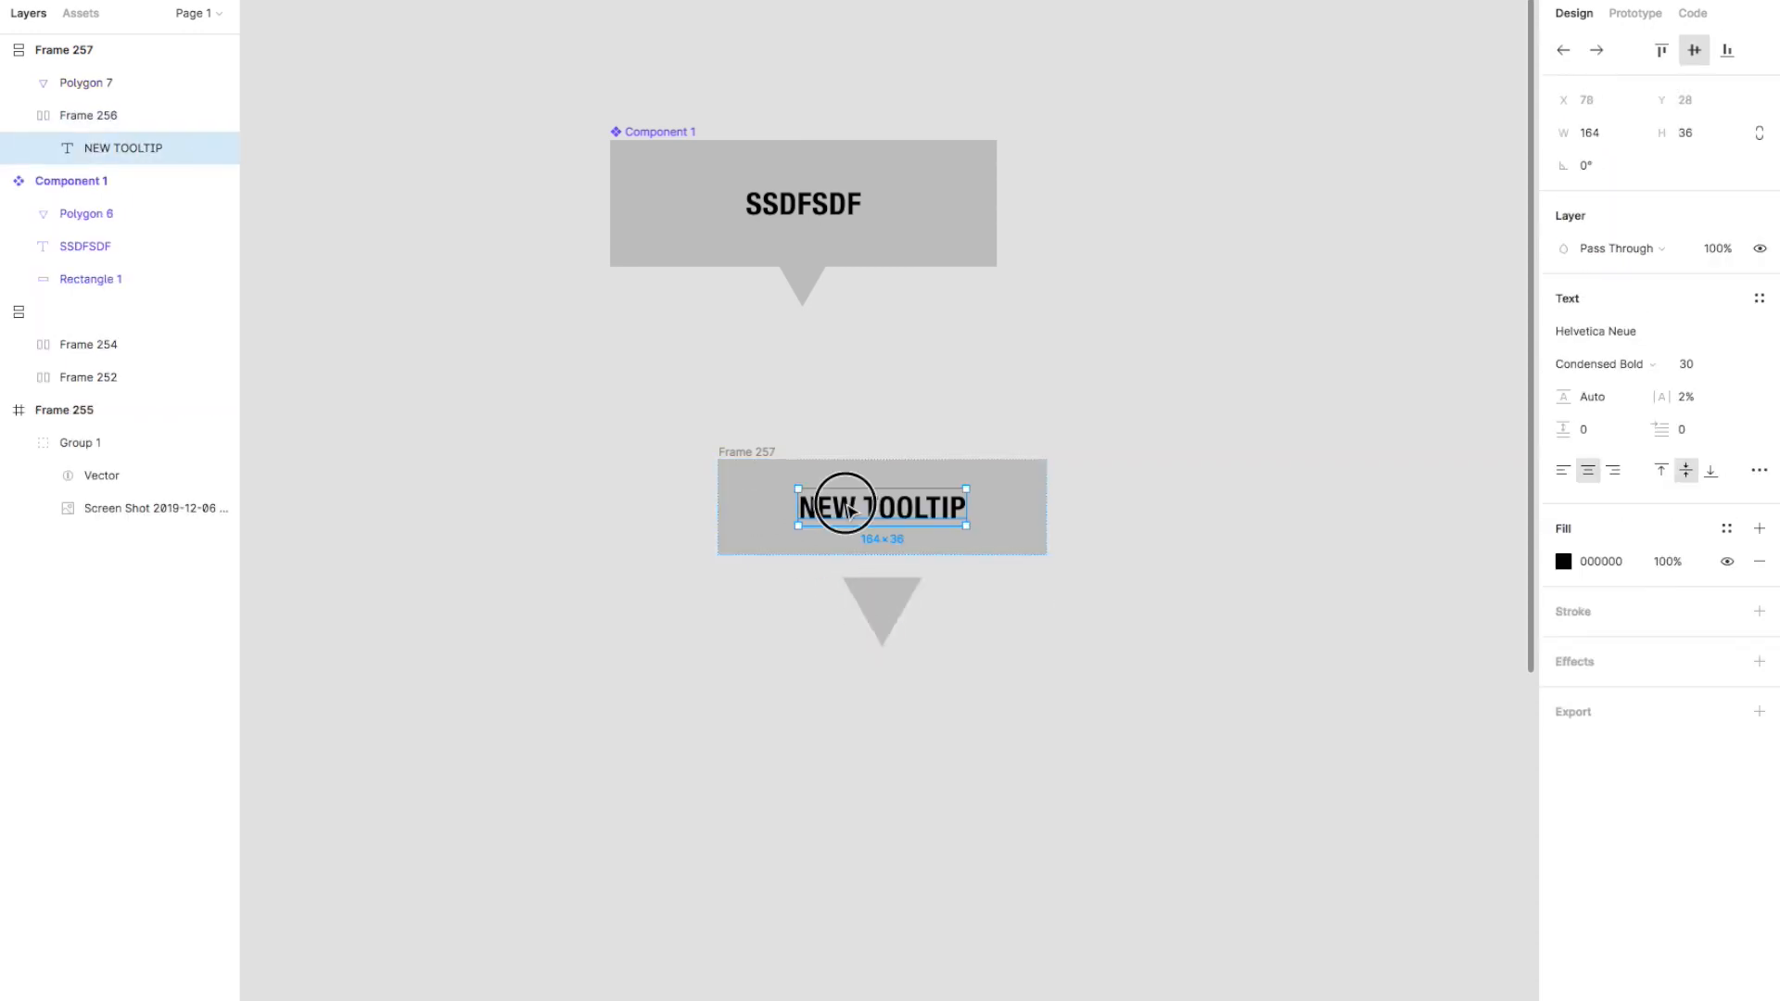
double_click(845, 508)
double_click(843, 506)
type("asdfasdfasdf")
double_click(844, 506)
key("Escape")
key("ctrl+z")
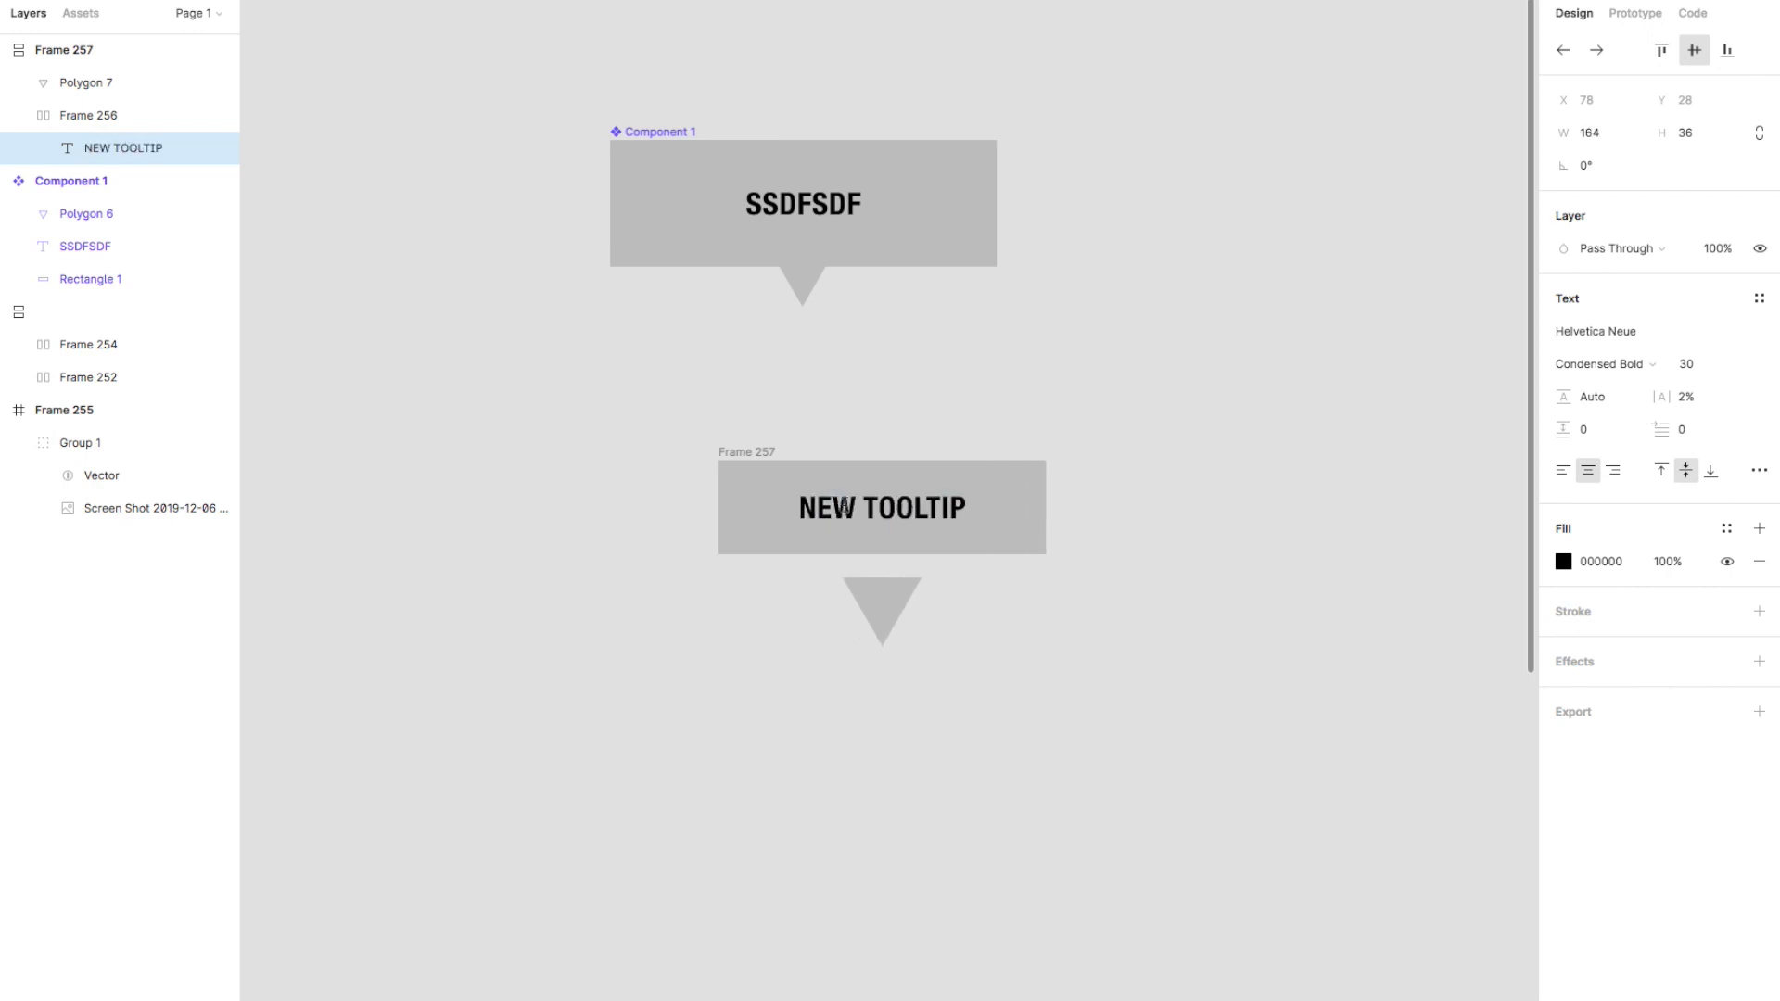
- Replace the word "NEW" in the tooltip text with "asdfasdfasdfasdfasdfa" to test how the box and pointer respond
left_click(725, 534)
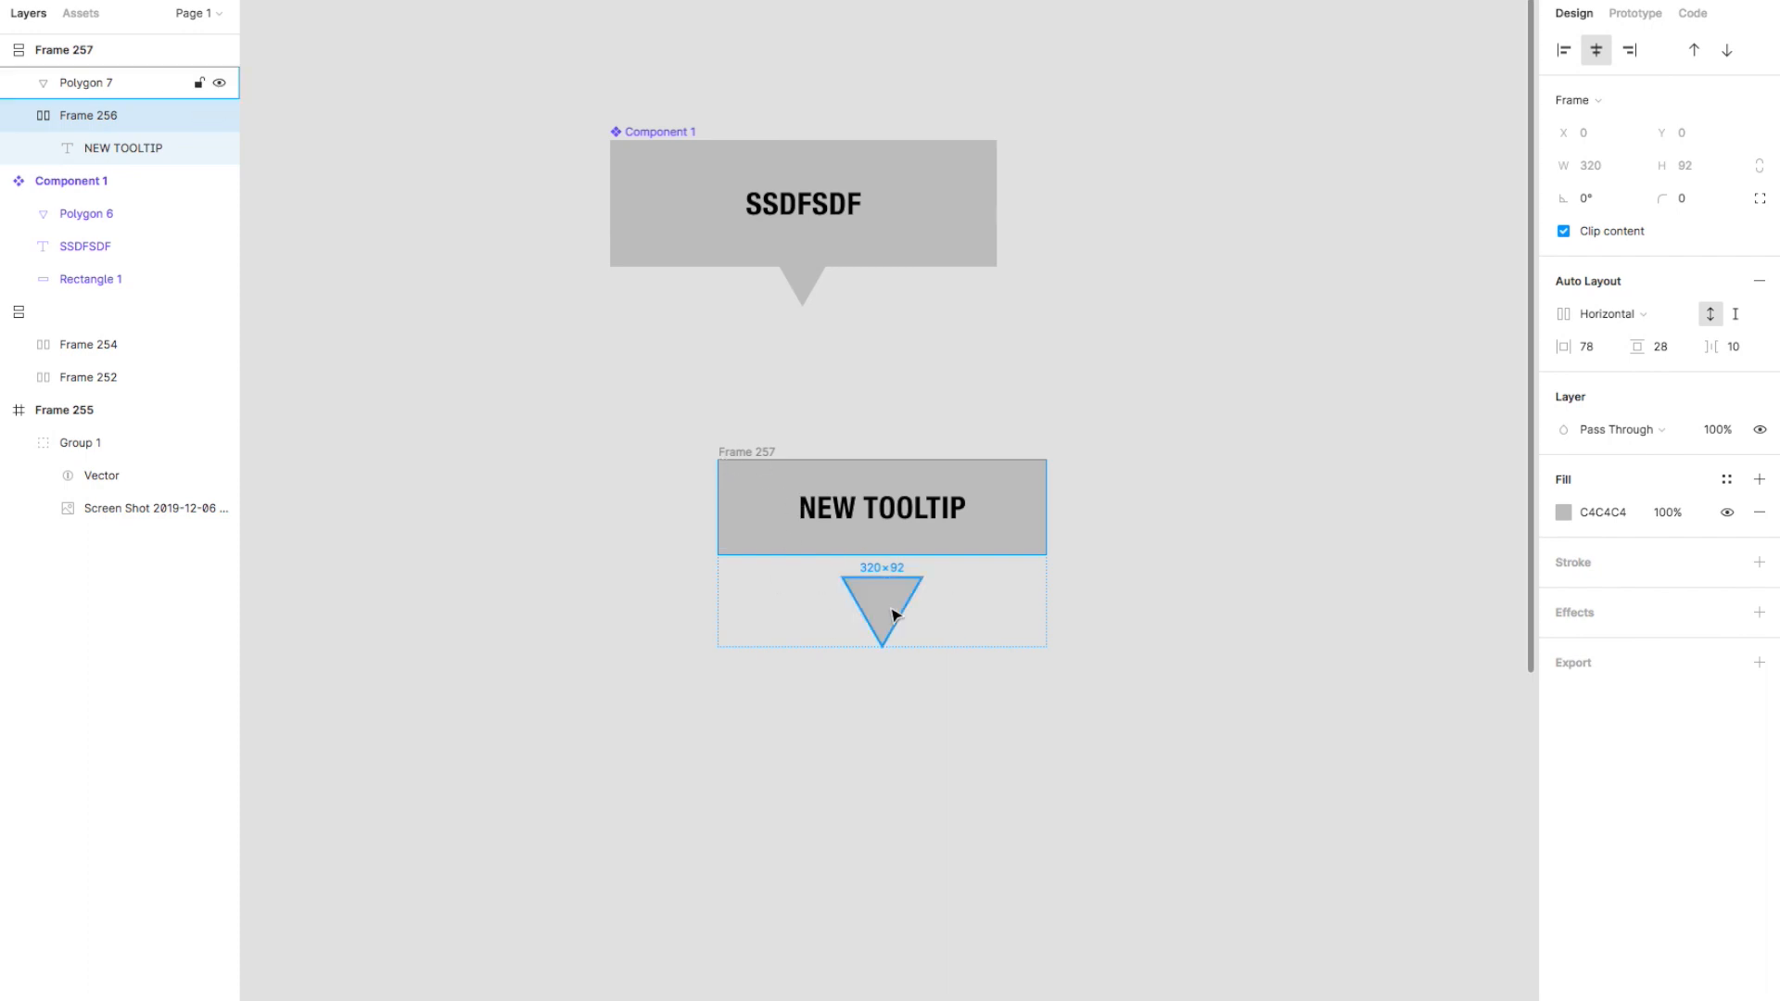
left_click(670, 524)
double_click(842, 524)
double_click(842, 524)
double_click(842, 523)
type("asdfasdfasdfasdfas")
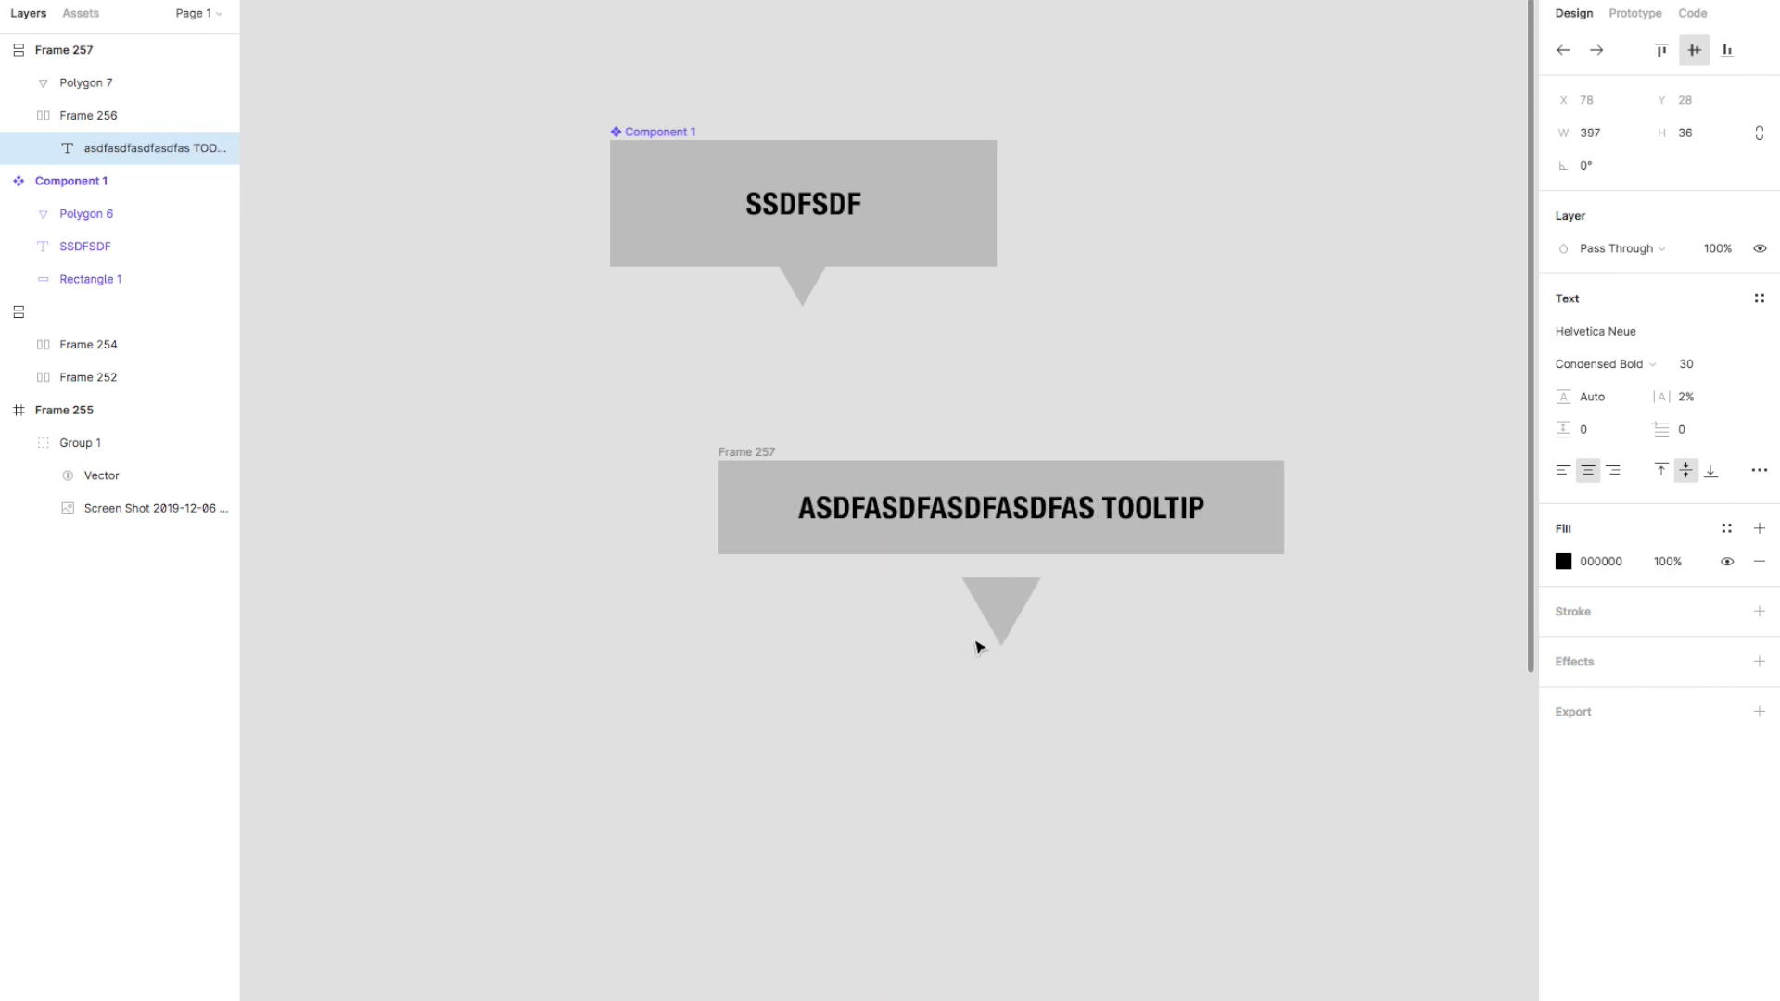
type("dfa")
left_click(976, 647)
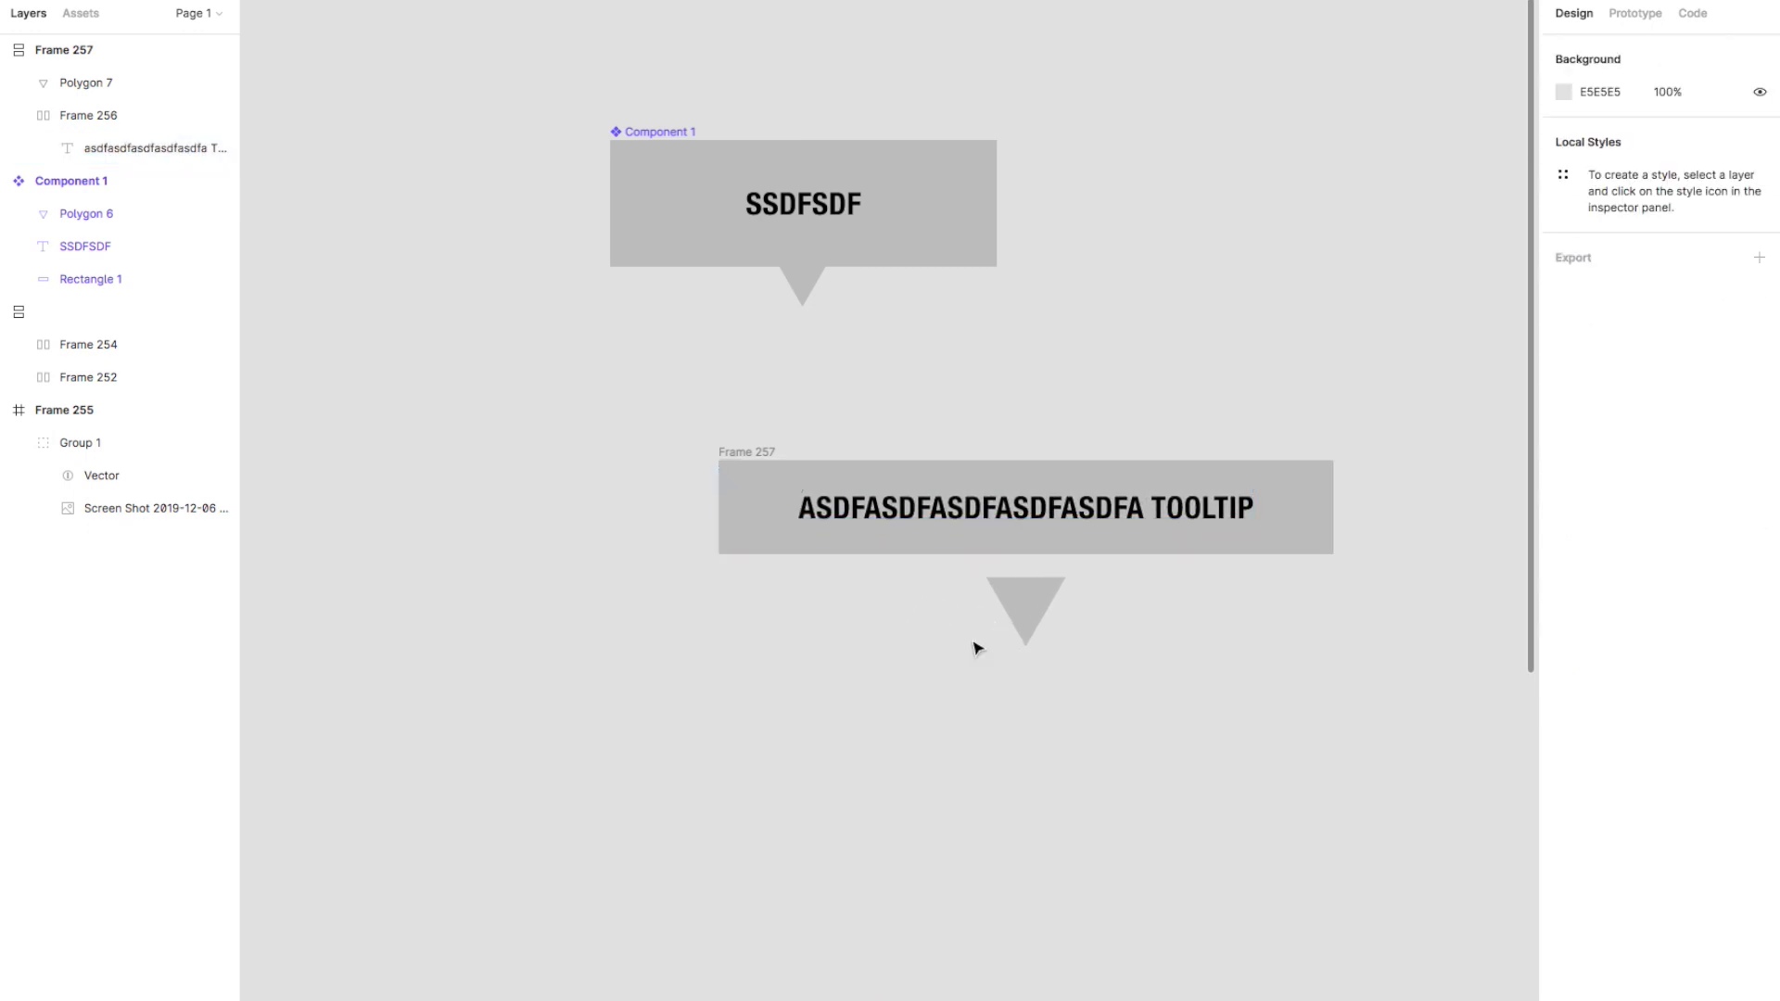
- Convert the pointer triangle to an editable vector so its bounds fit the shape and it meets the tooltip box
double_click(1015, 601)
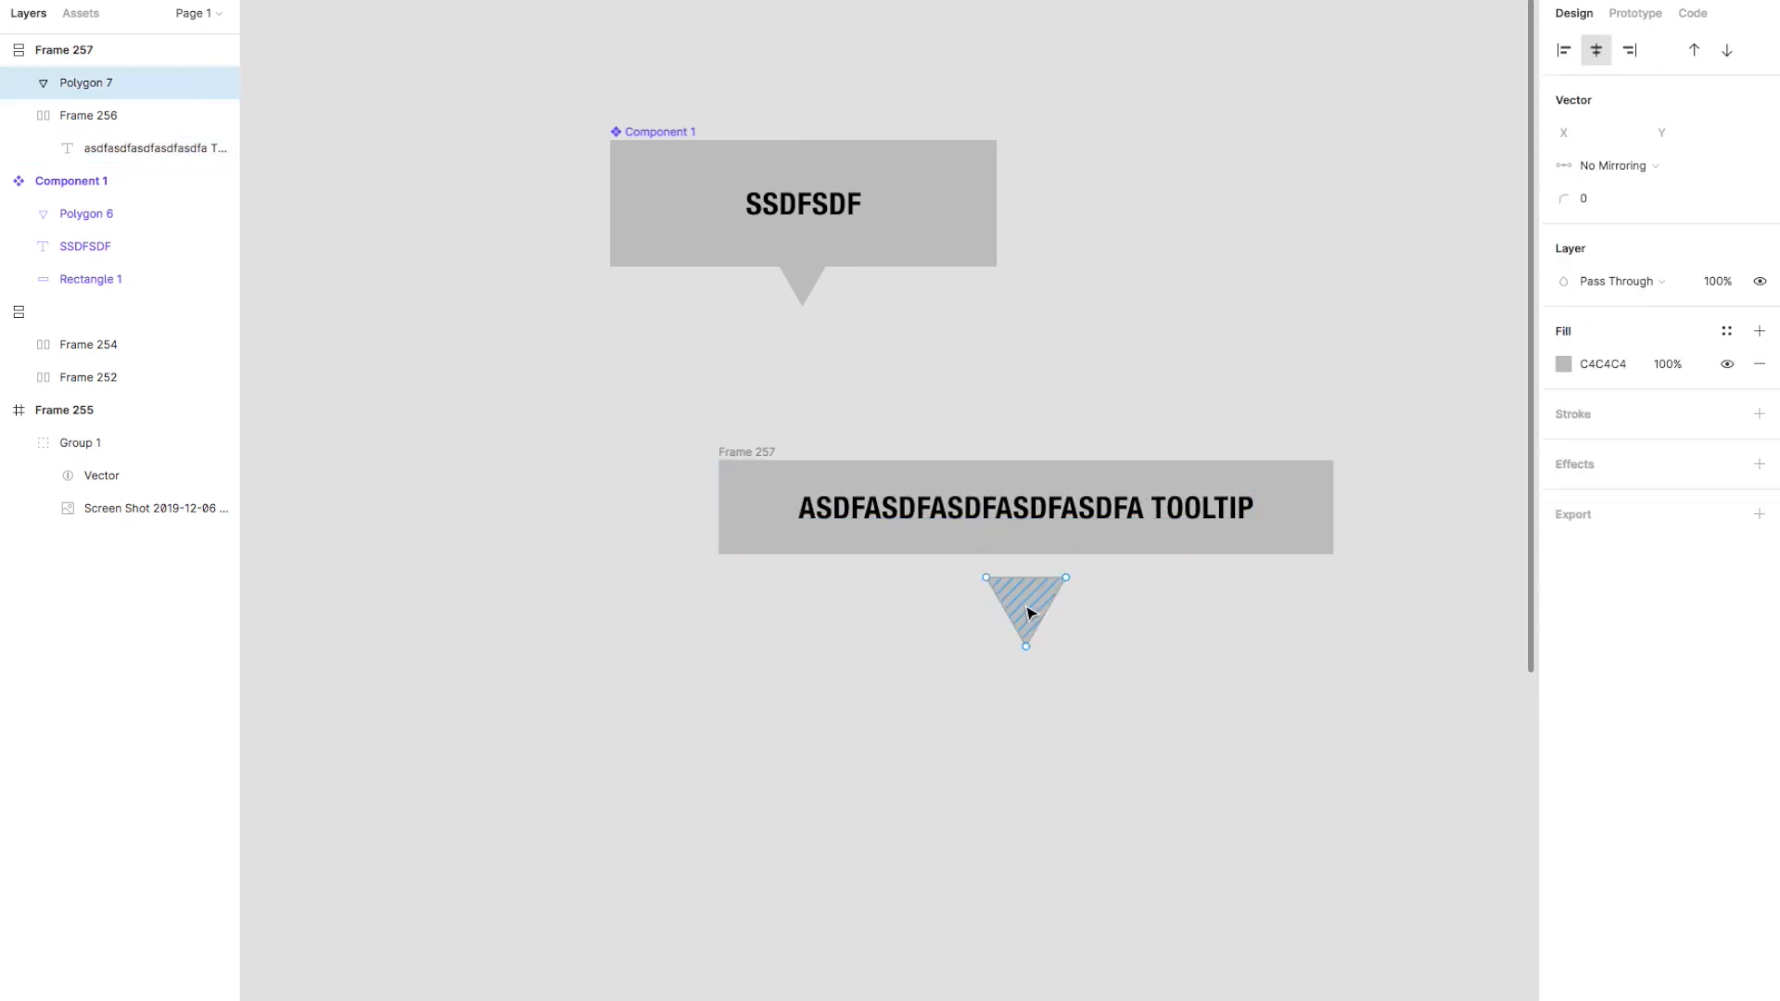
scroll(1027, 612, "up", 3)
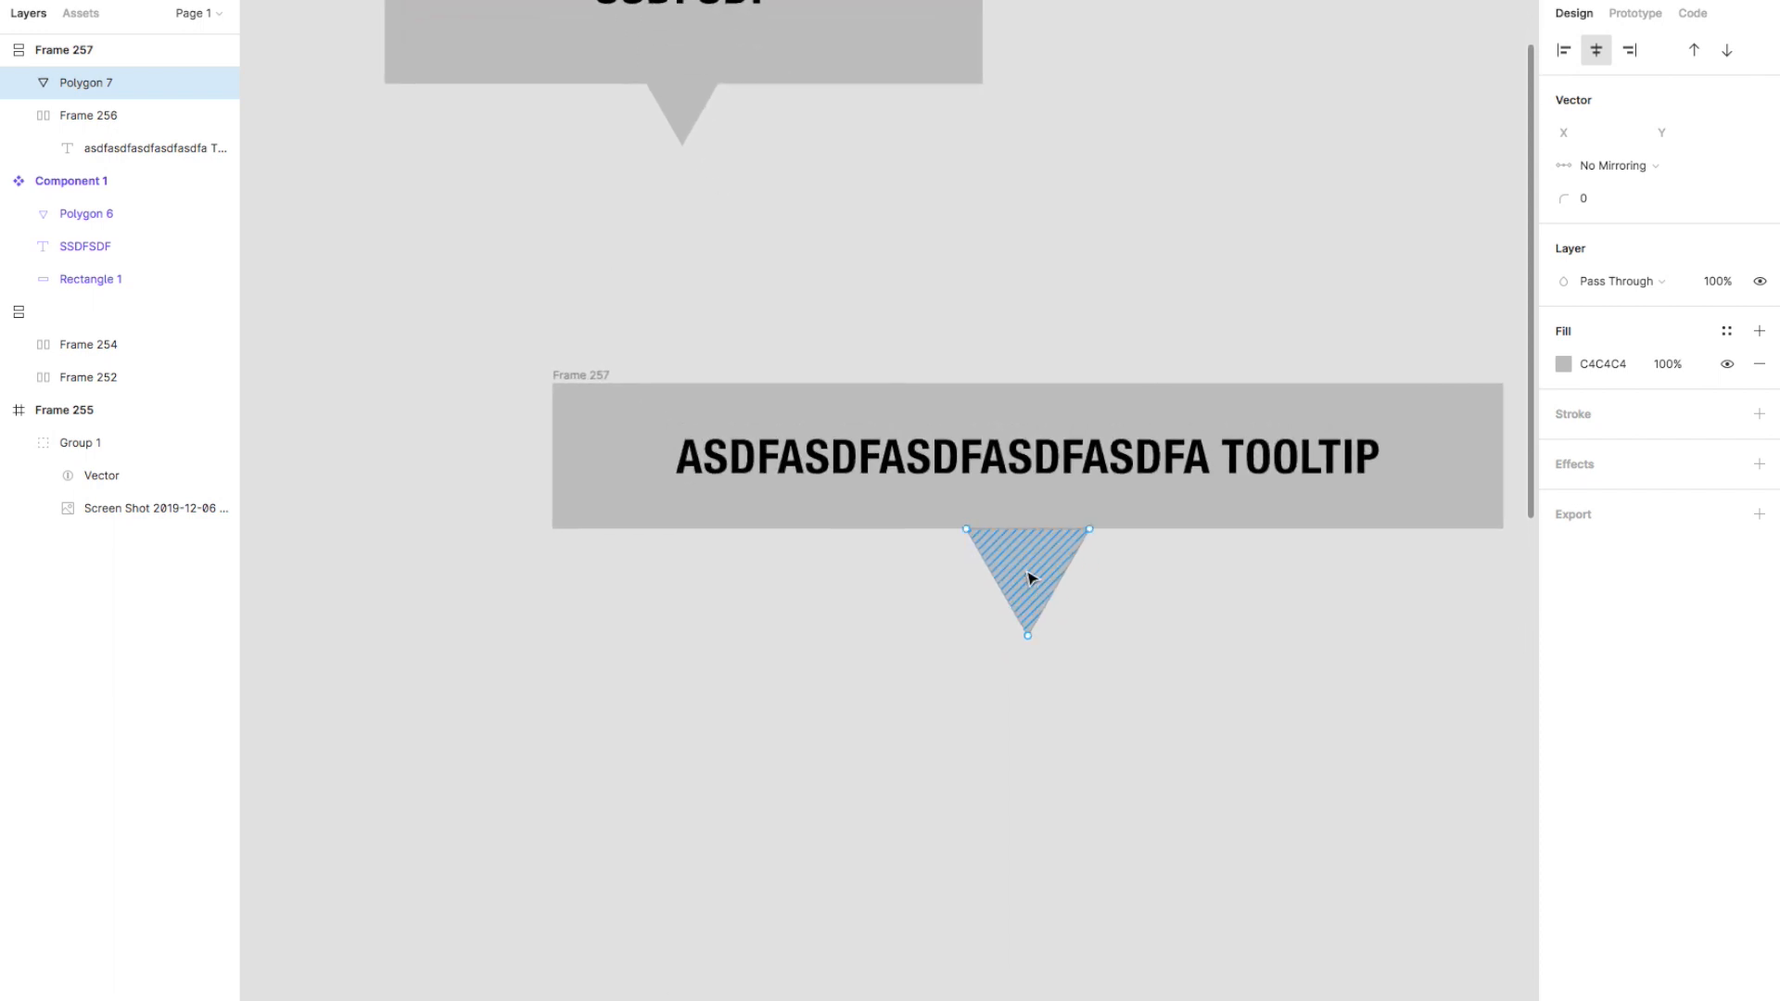
left_click(969, 721)
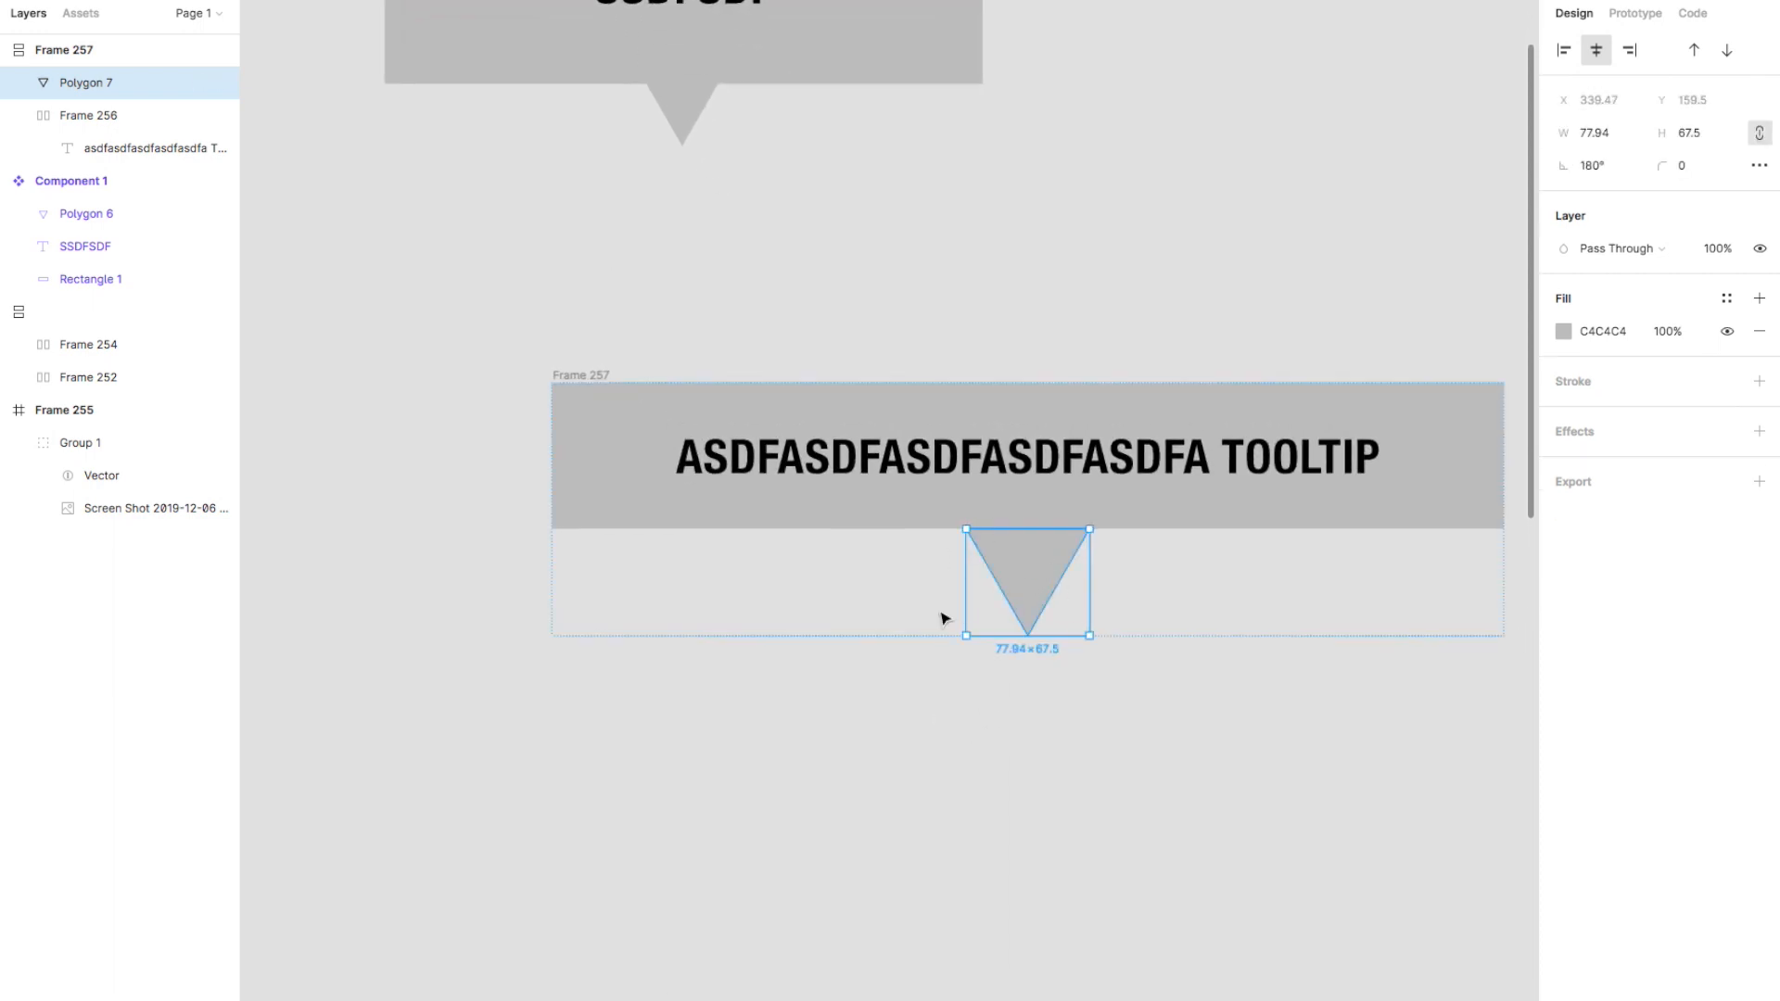
left_click(1049, 726)
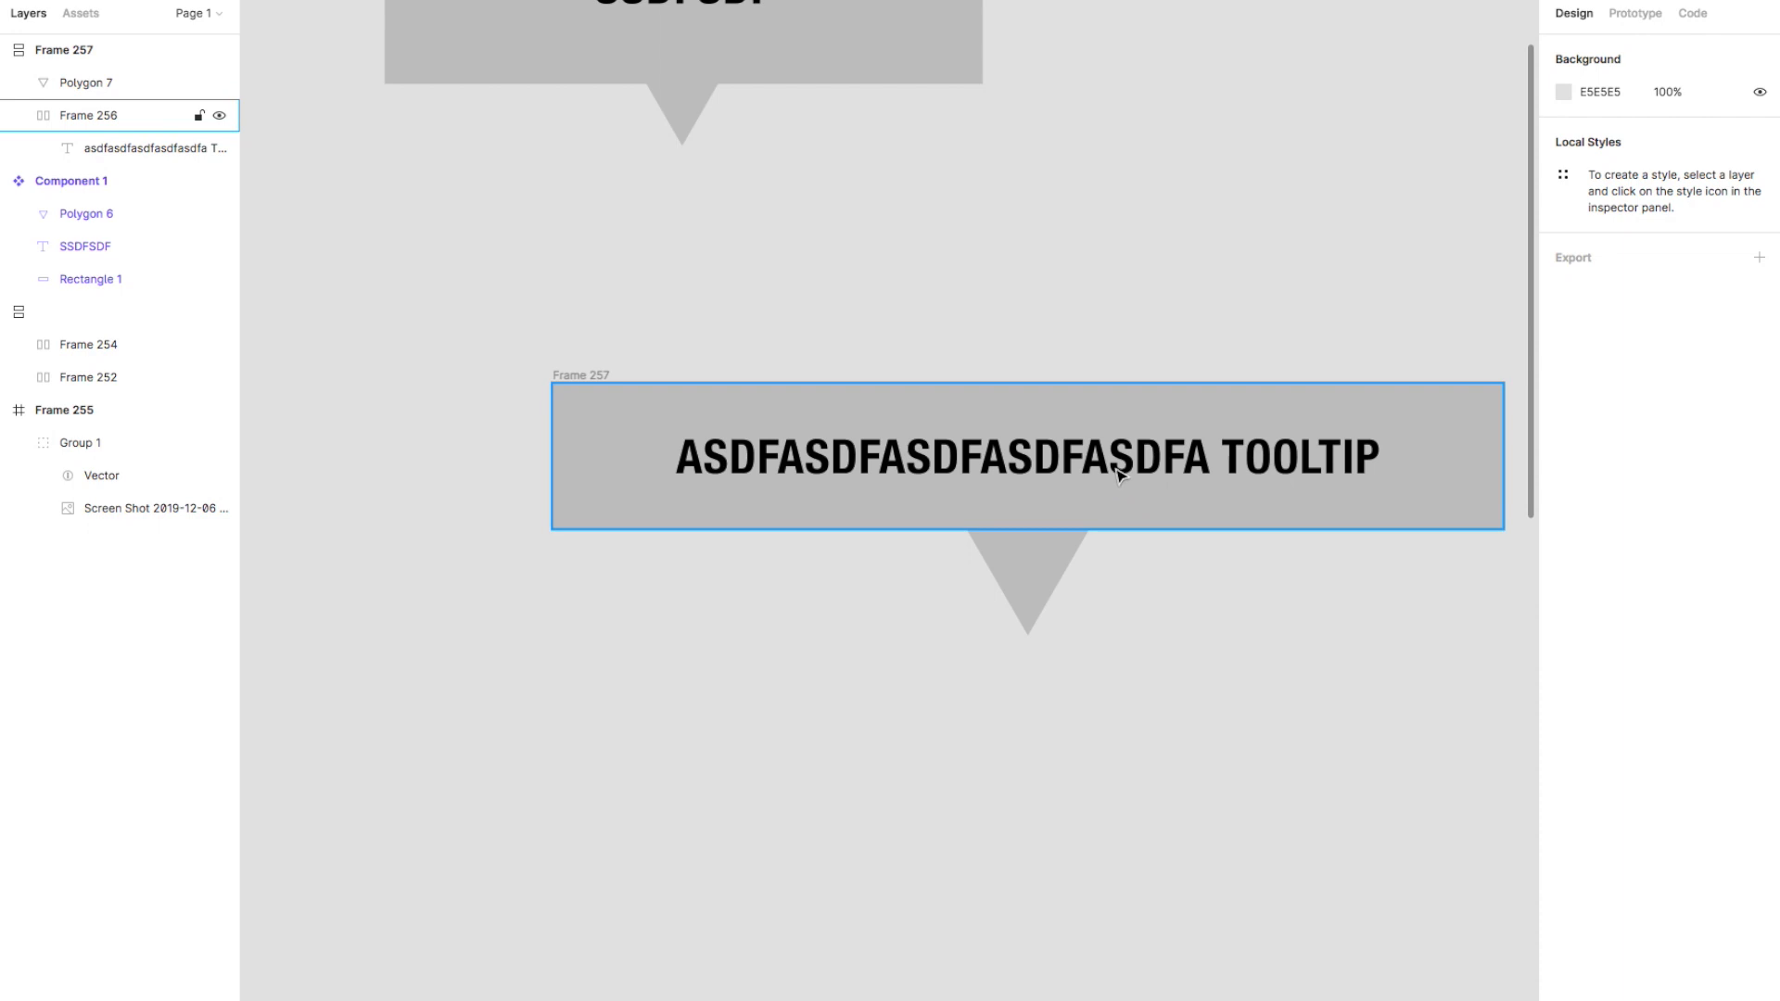
- Shorten the pointer triangle to about 77 × 39 while keeping it attached beneath the tooltip box
scroll(986, 661, "down", 3)
left_click(1018, 598)
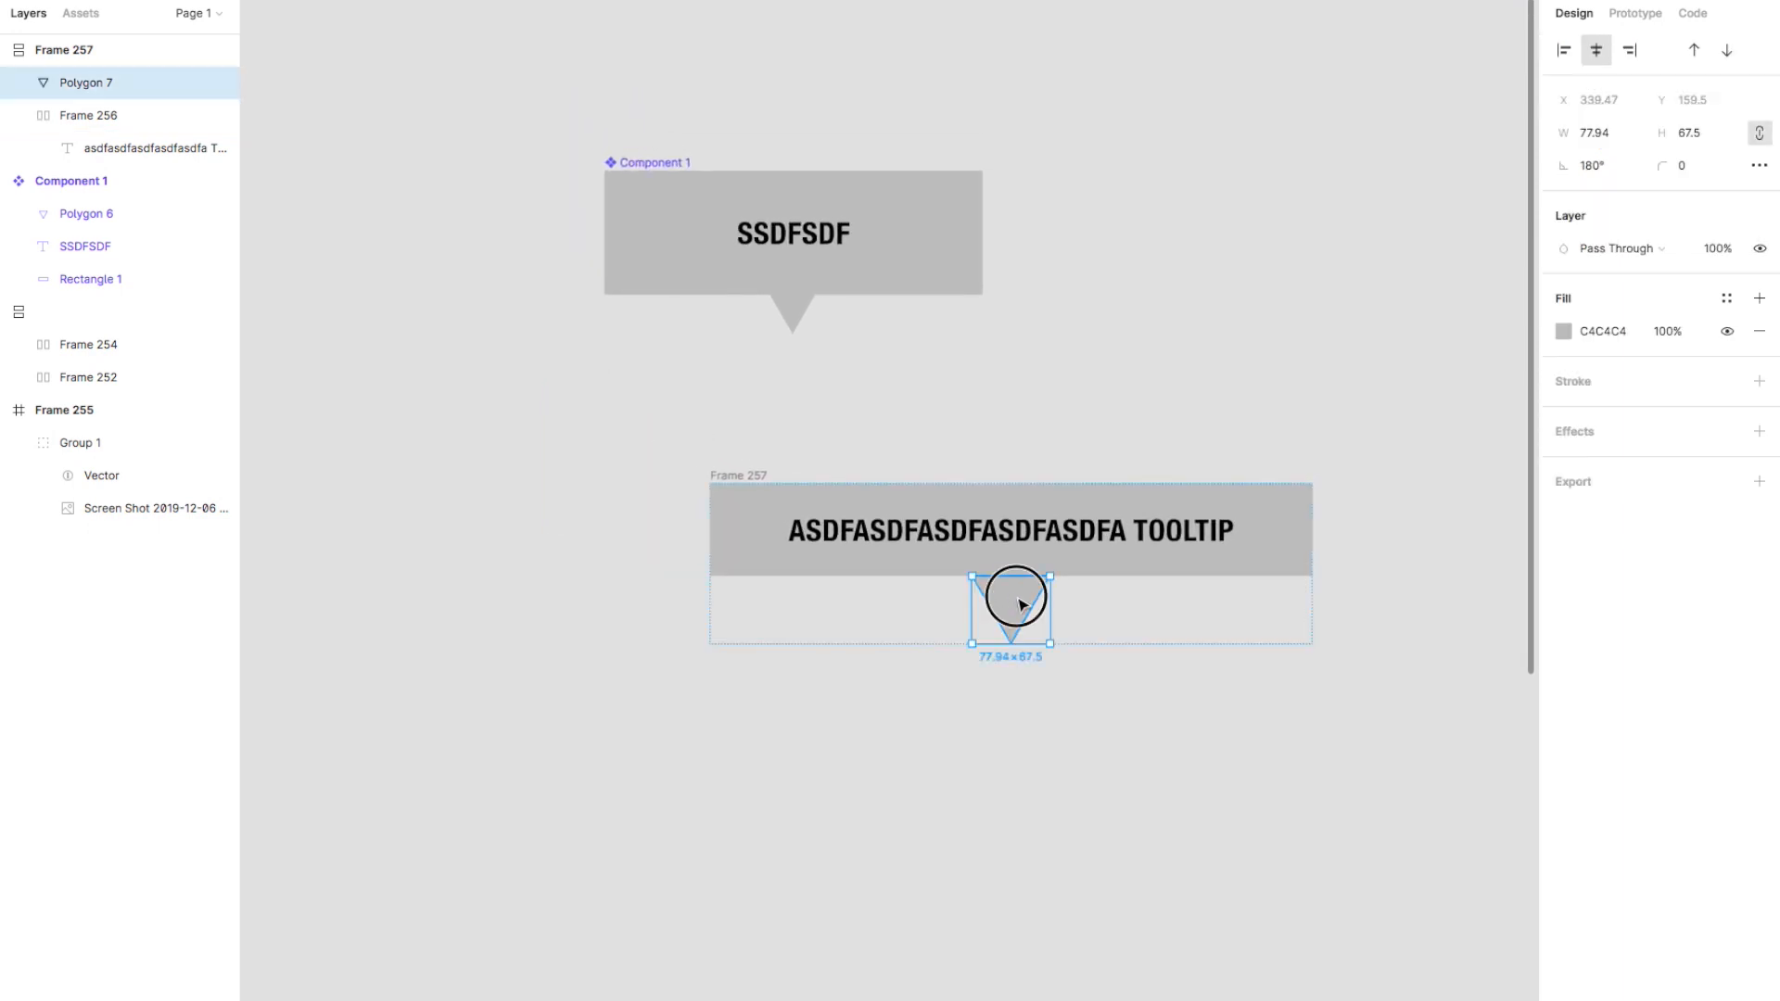
left_click_drag(1024, 643, 1028, 622)
left_click(1027, 632)
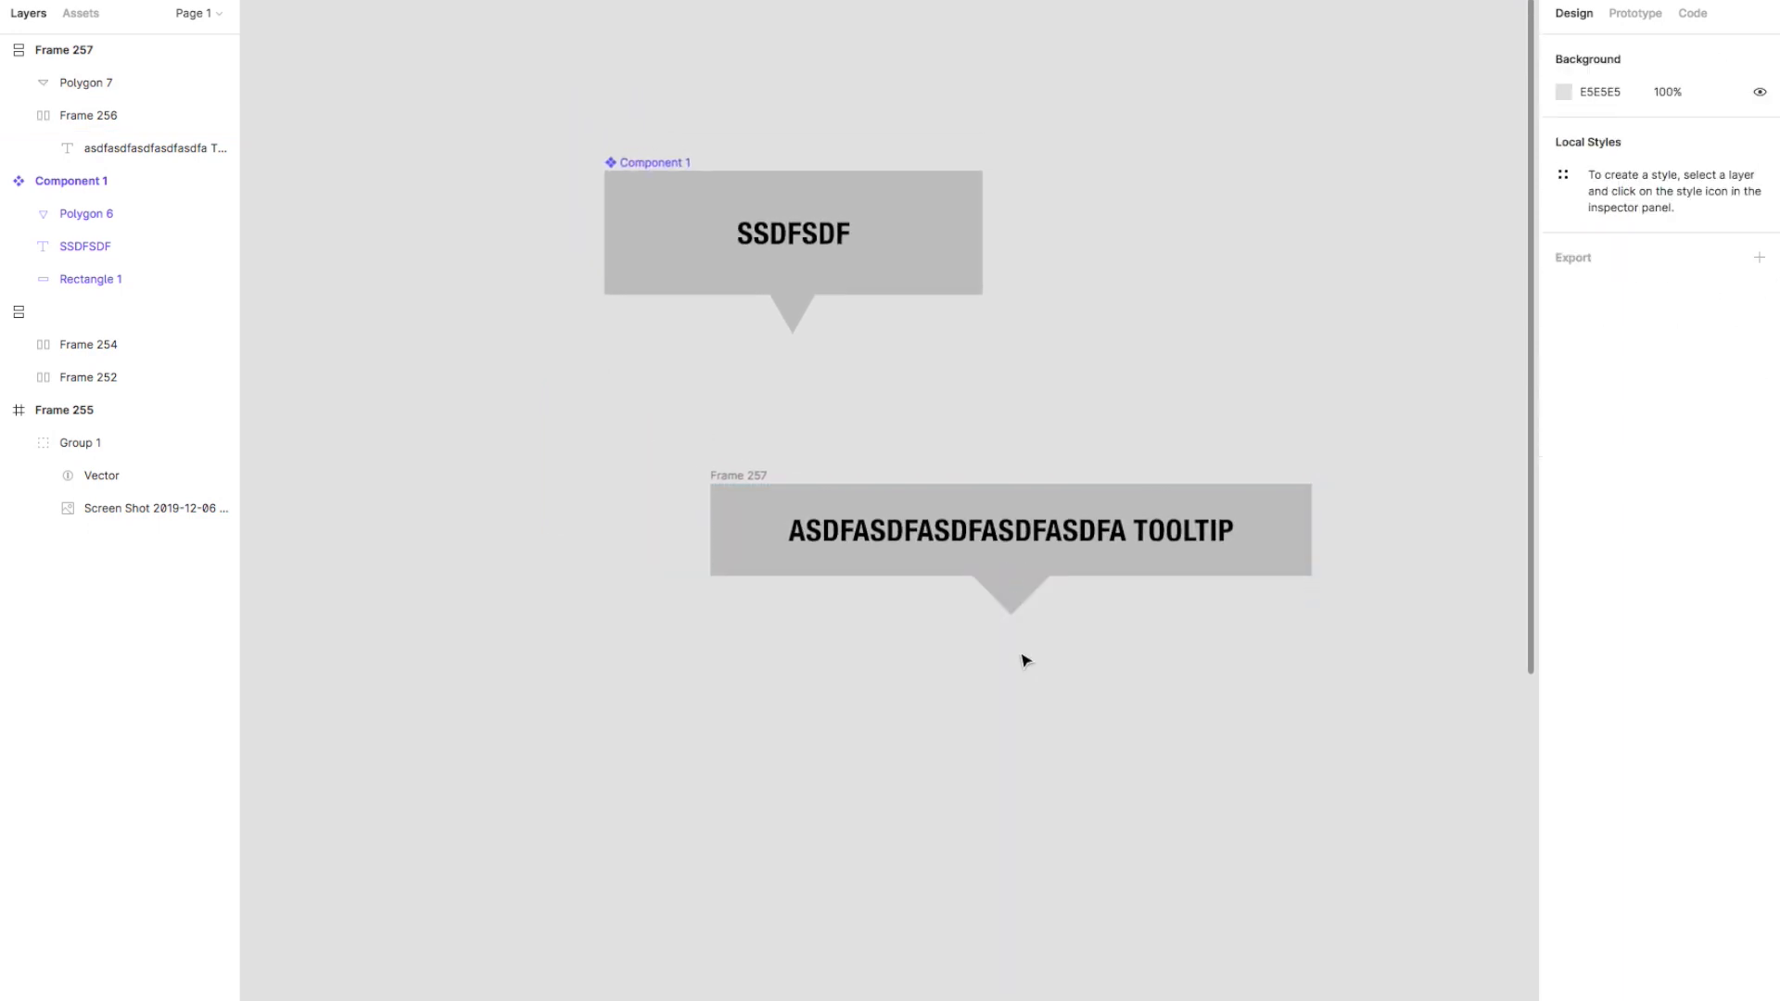
- Replace the whole tooltip text with "asdfasdfasdfasdfasdfas" to test that the box resizes and the pointer stays centred
left_click(992, 538)
double_click(987, 530)
type("asdfasdfasdfasdfasdfas")
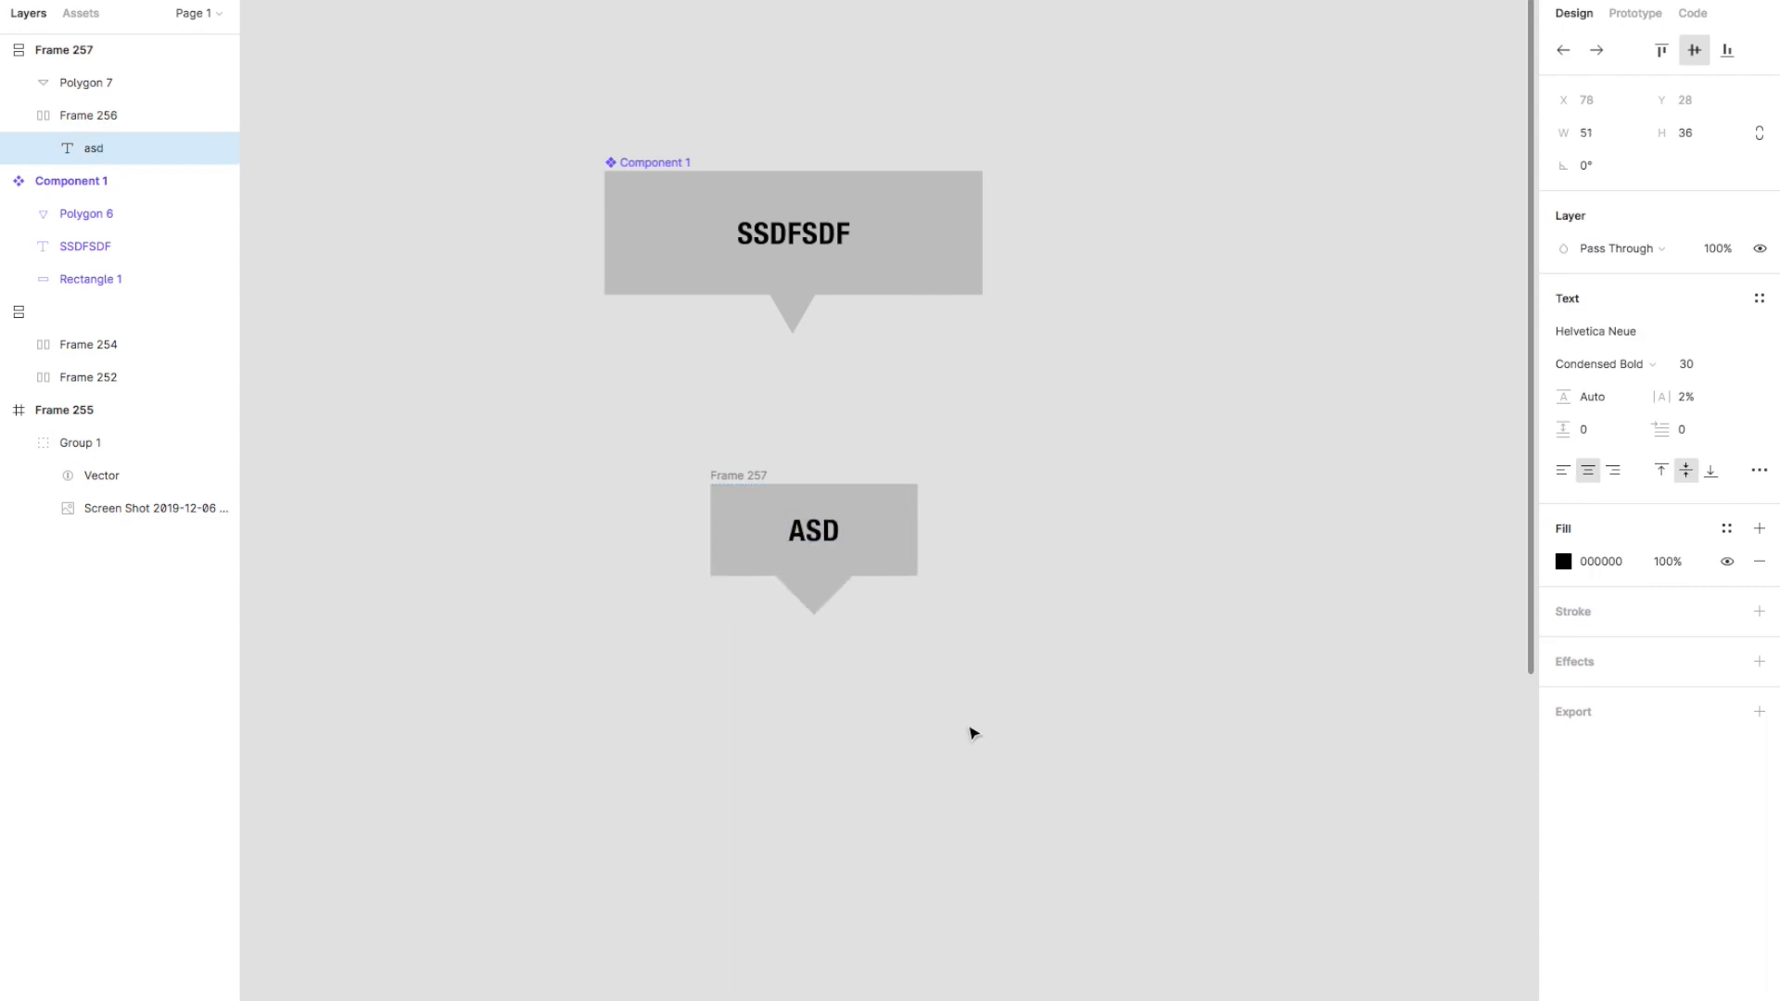
key("Escape")
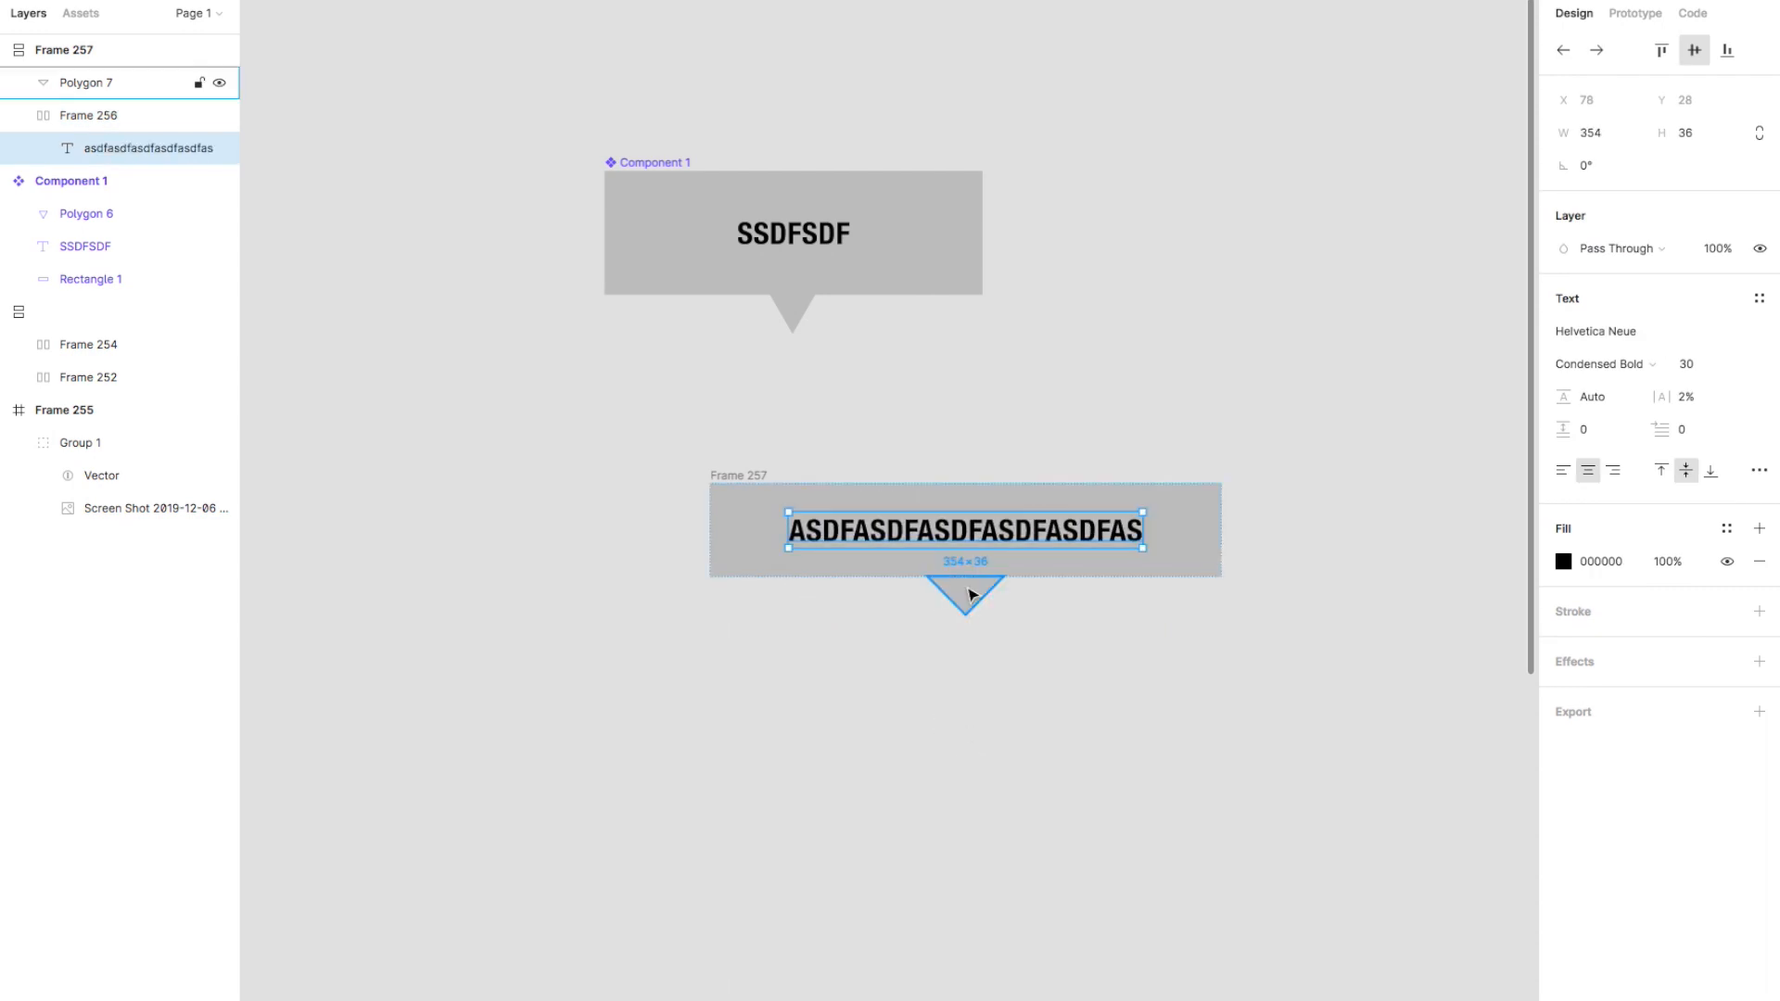
left_click(789, 497)
left_click(664, 469)
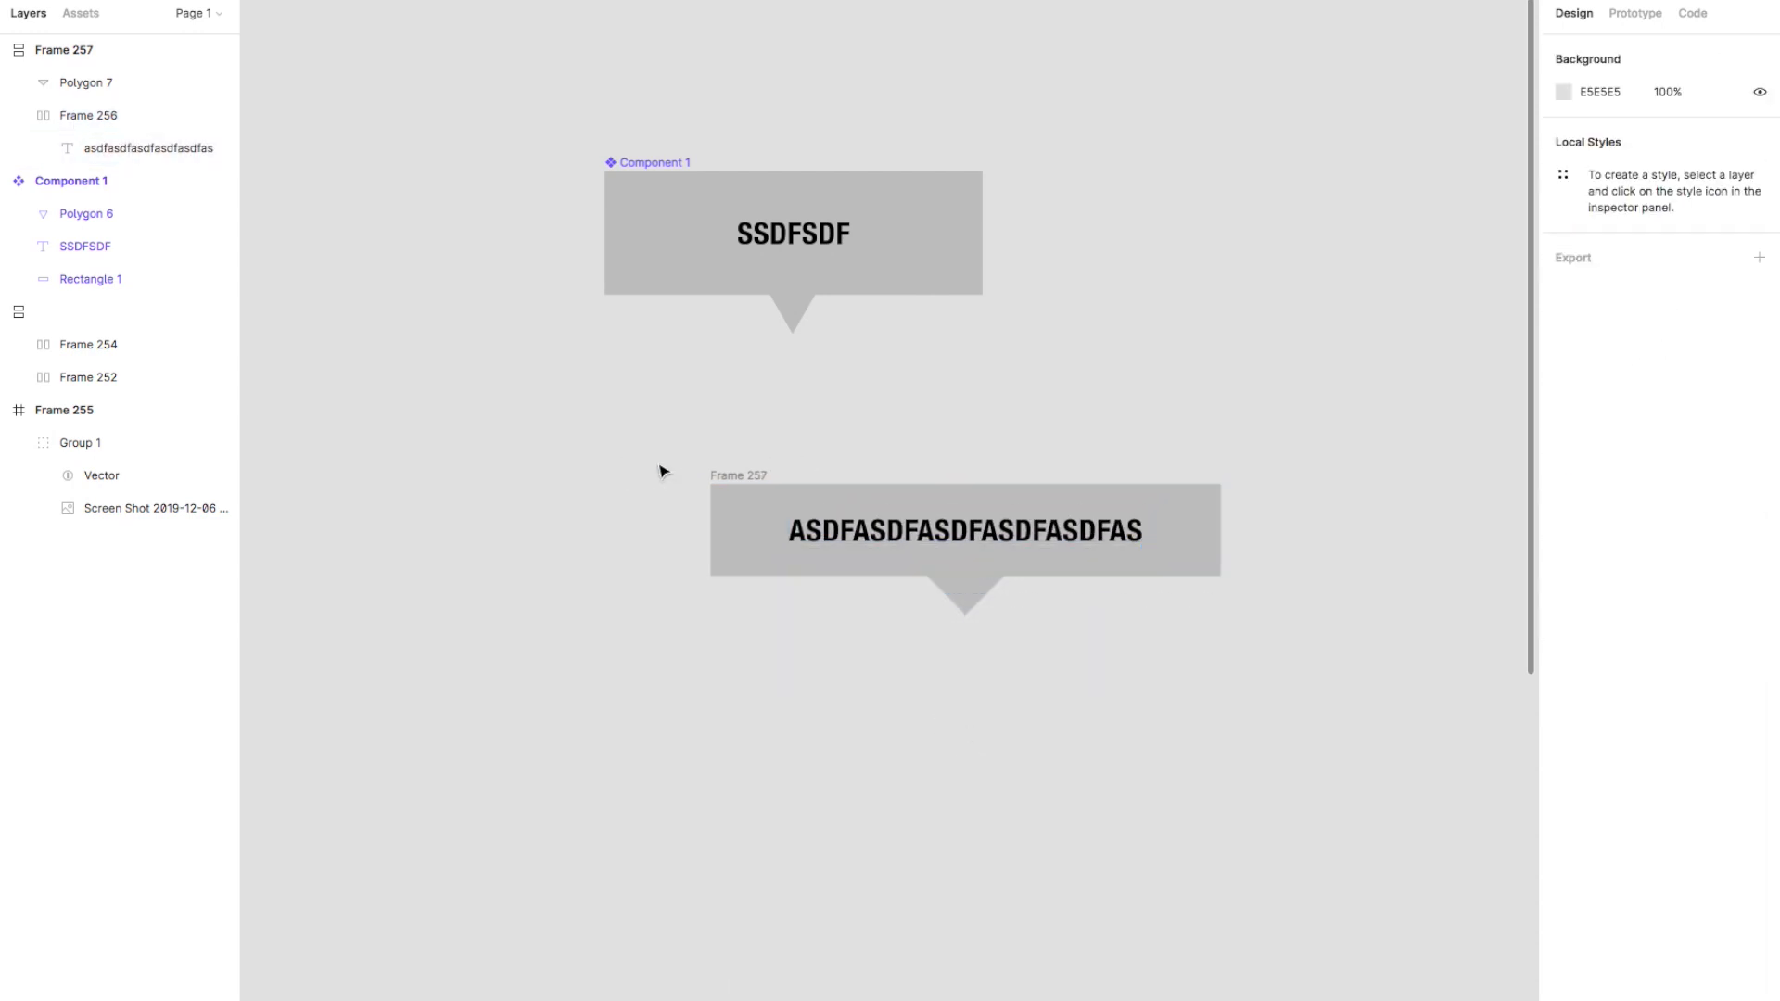
- Test the pointer triangle's left, centre and right alignment within the tooltip frame, ending on right alignment
left_click(962, 595)
key("alt+a")
key("alt+h")
key("alt+d")
left_click(992, 735)
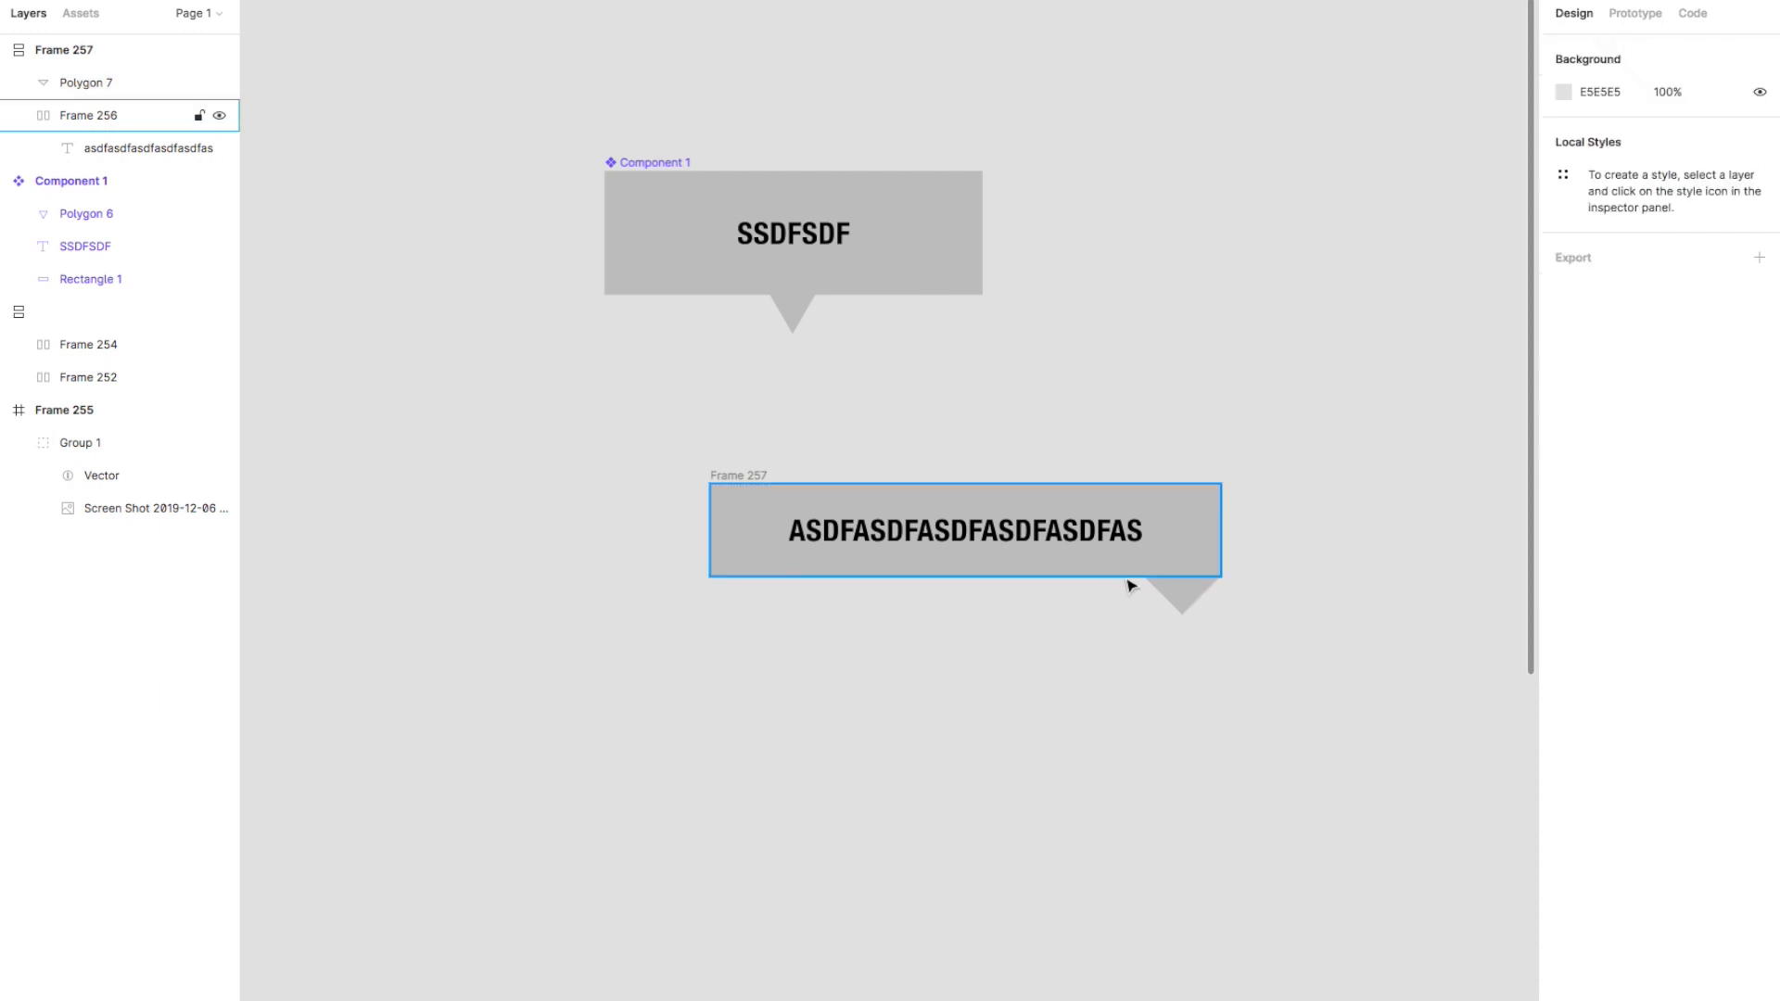
left_click(1168, 589)
key("alt+a")
key("alt+d")
left_click(1020, 645)
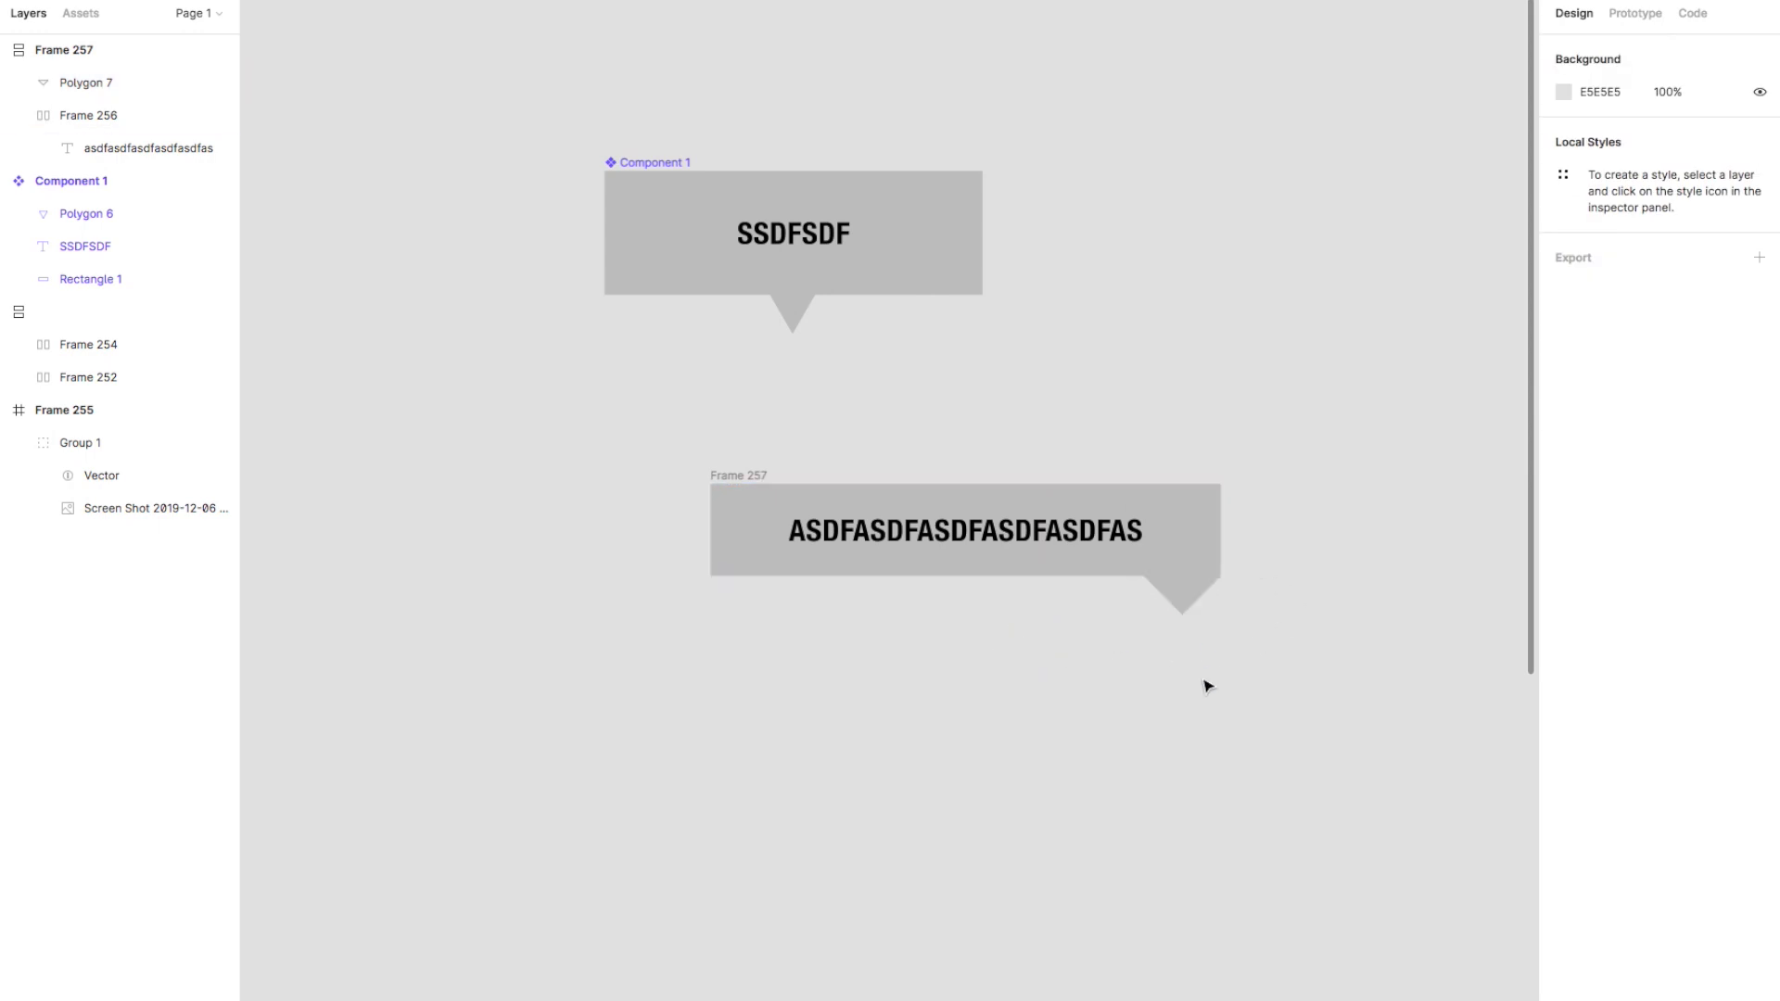
- Wrap the pointer triangle in its own auto layout frame with 30 horizontal padding, 0 vertical padding and 0 spacing
left_click(1190, 610)
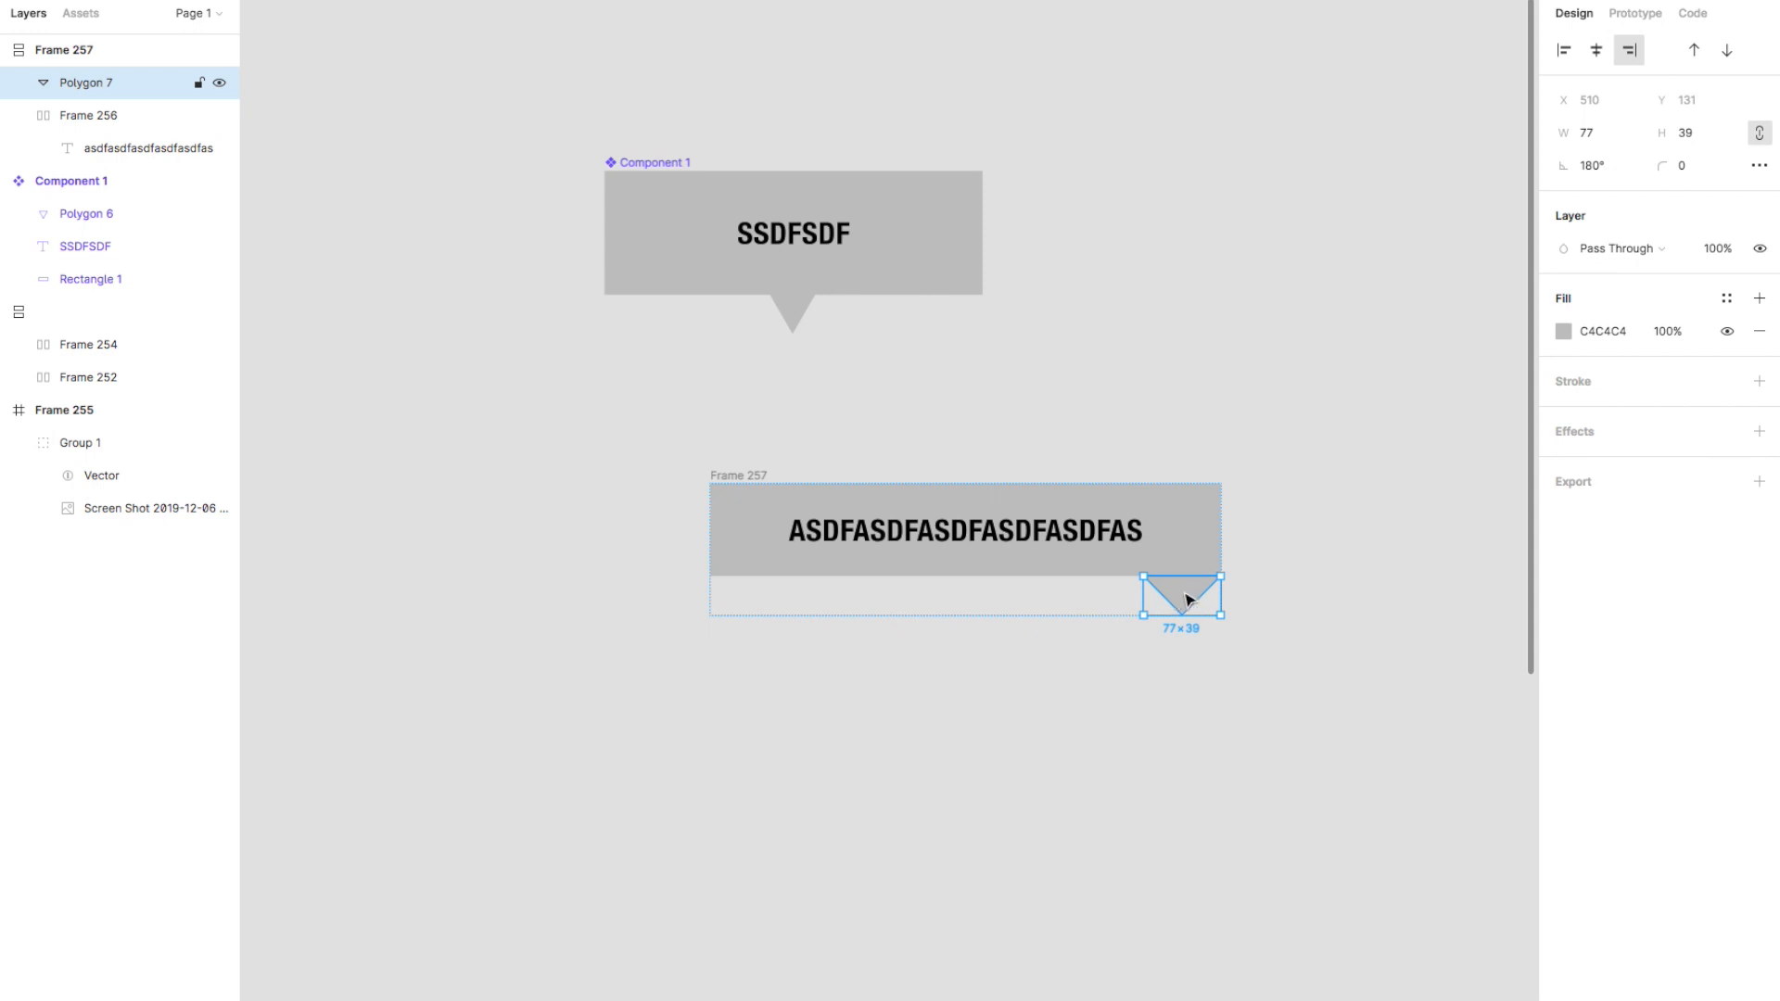
key("shift+a")
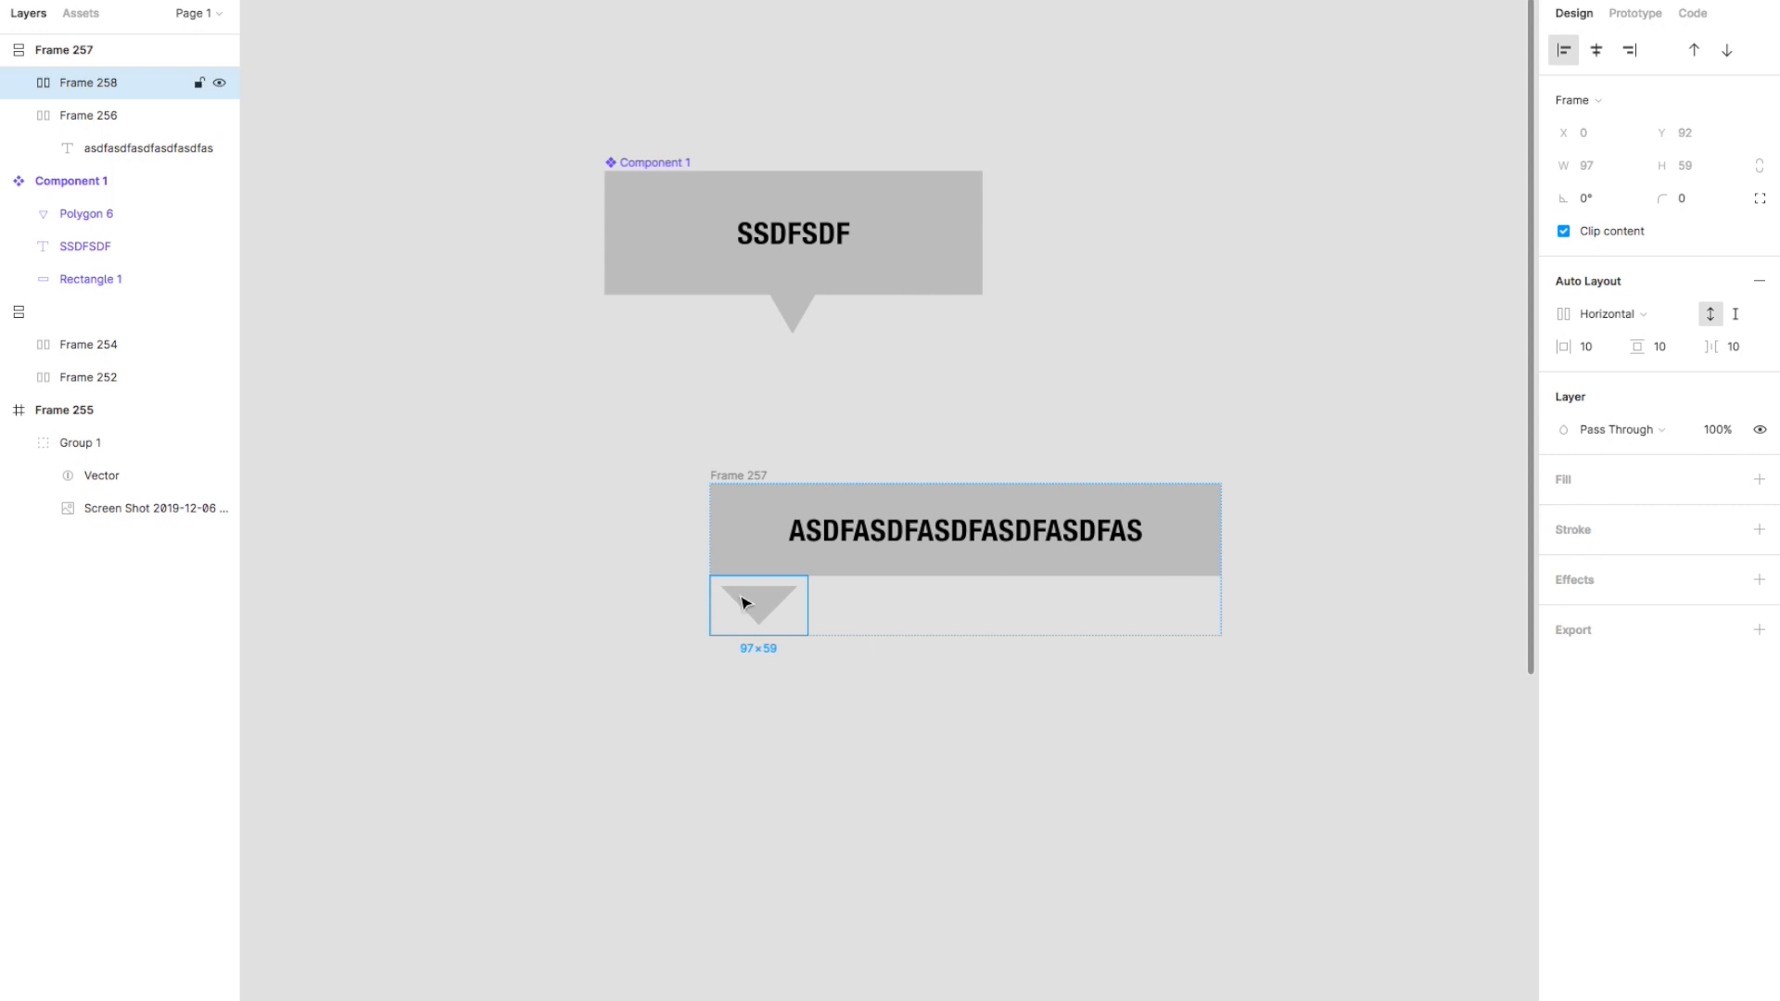
left_click_drag(1722, 347, 1511, 338)
left_click_drag(1639, 349, 1603, 353)
left_click(1252, 603)
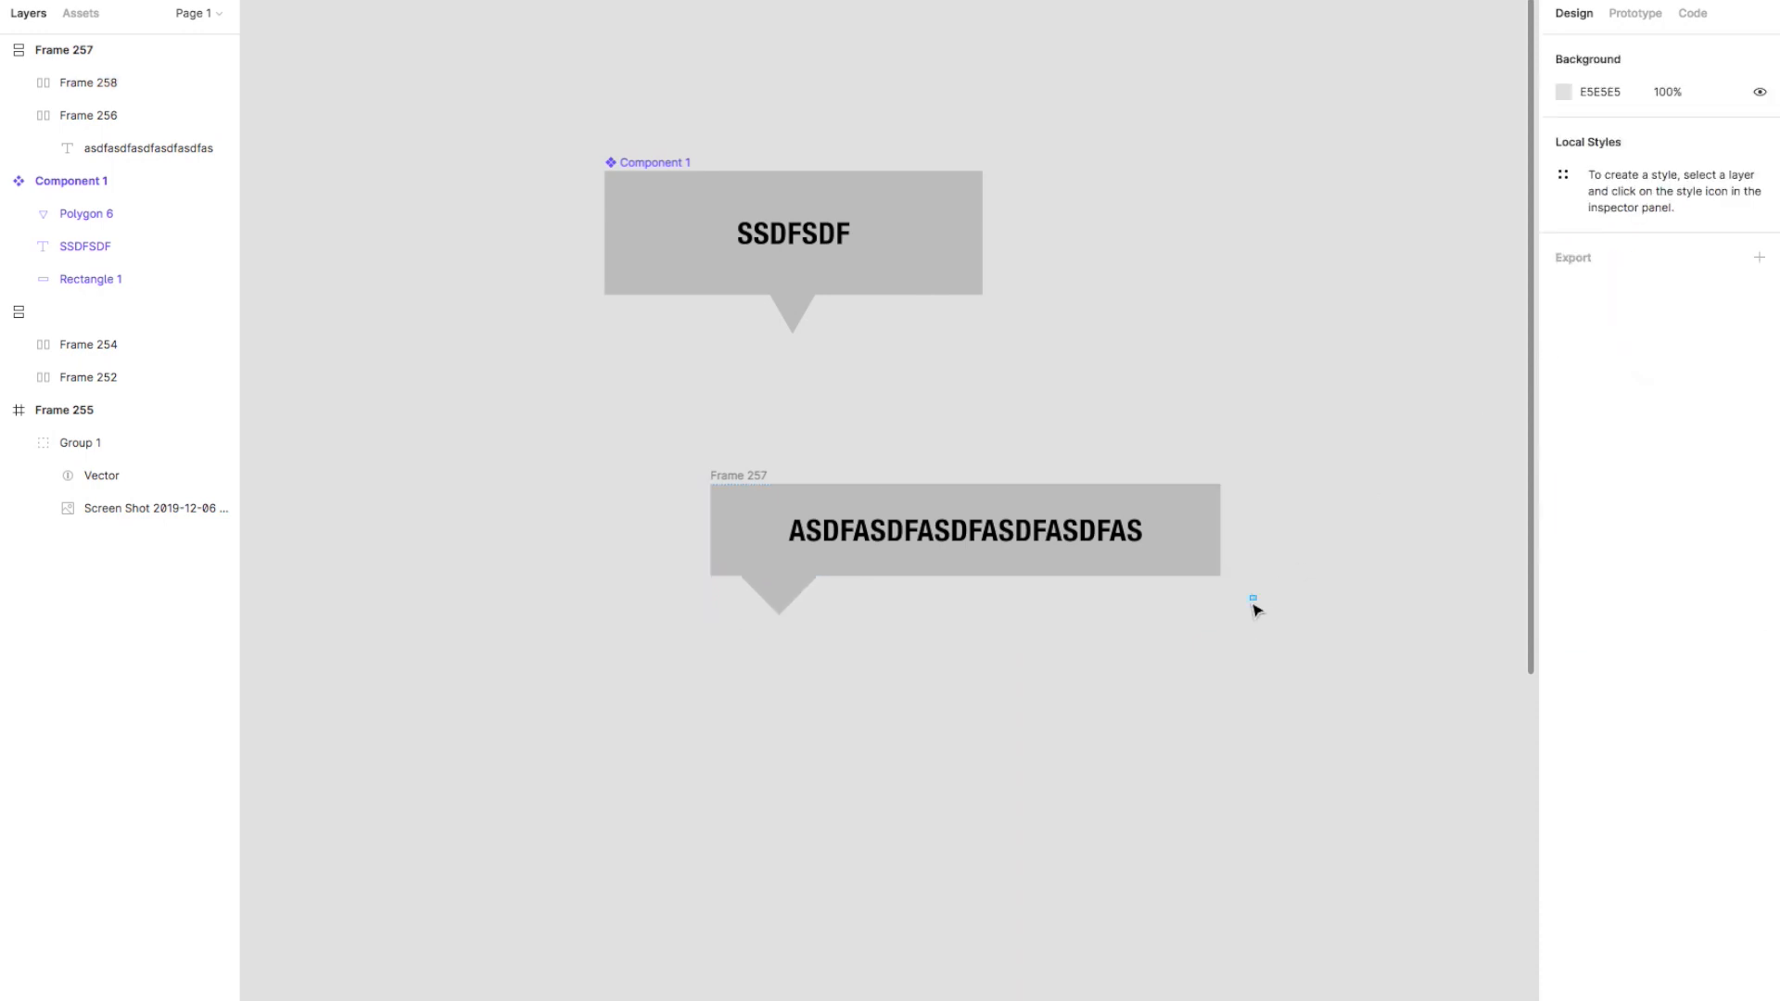
- Try right and left alignment for the padded pointer frame and finish with it centred horizontally under the tooltip box
left_click(794, 602)
key("alt+h")
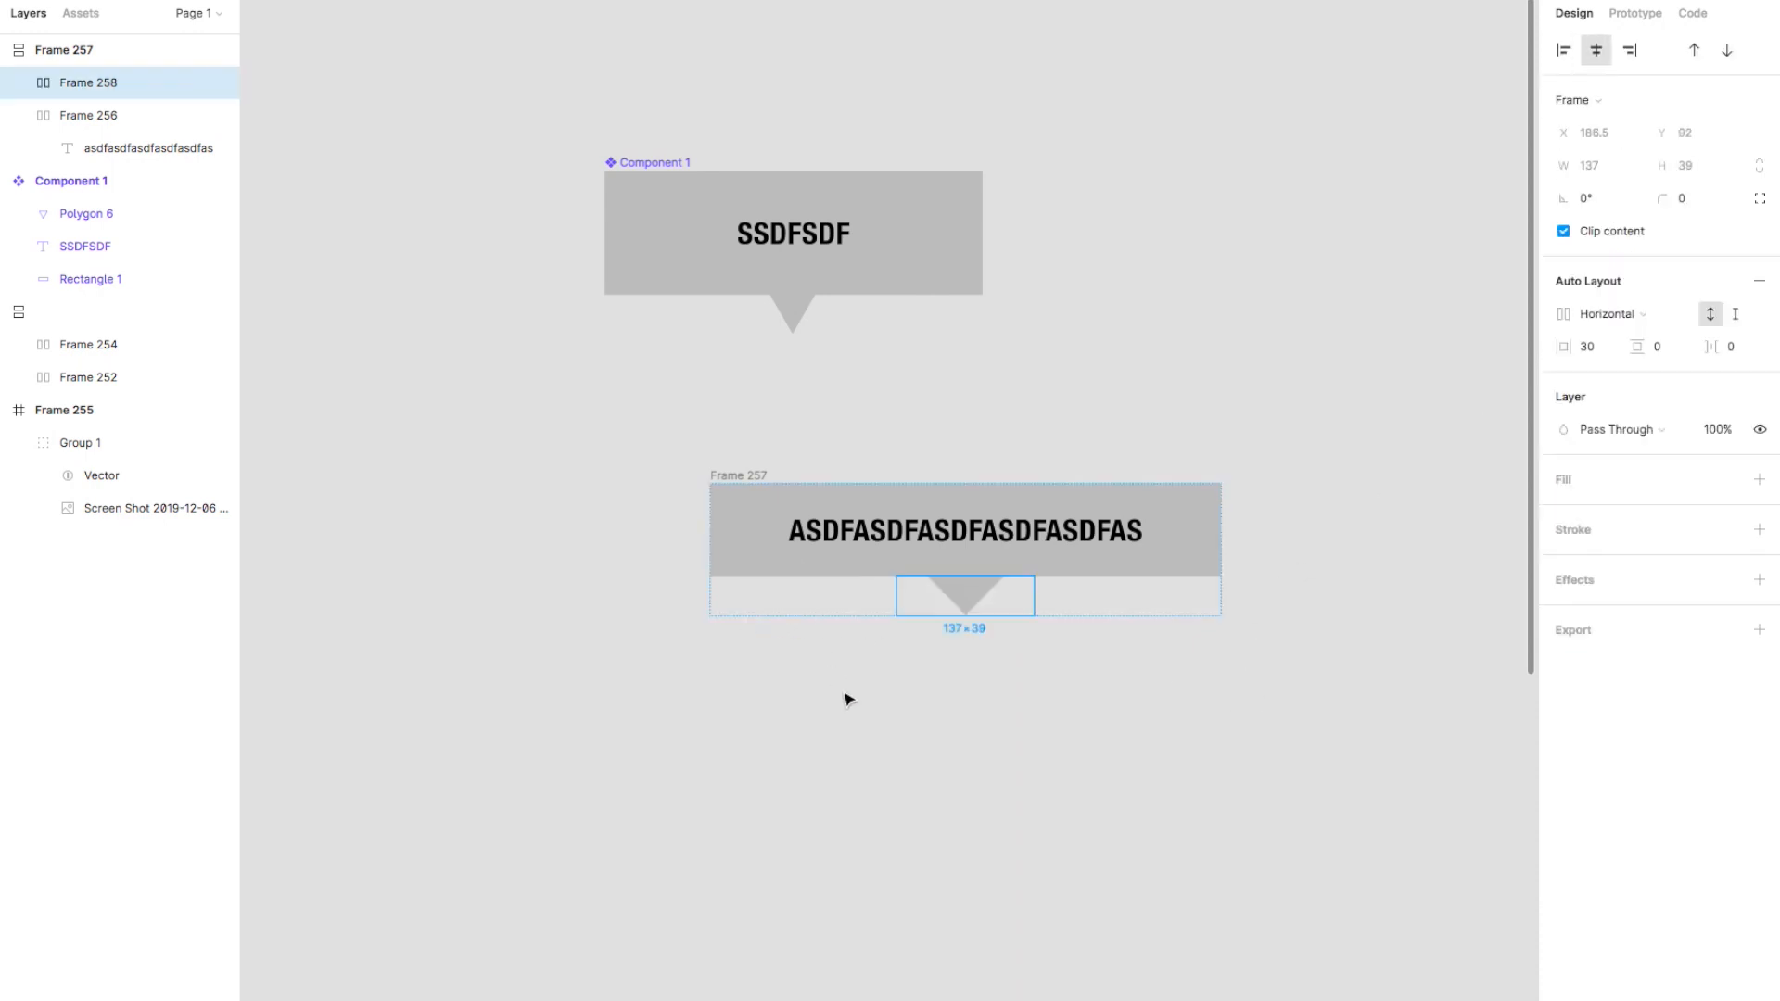
key("alt+d")
left_click(847, 697)
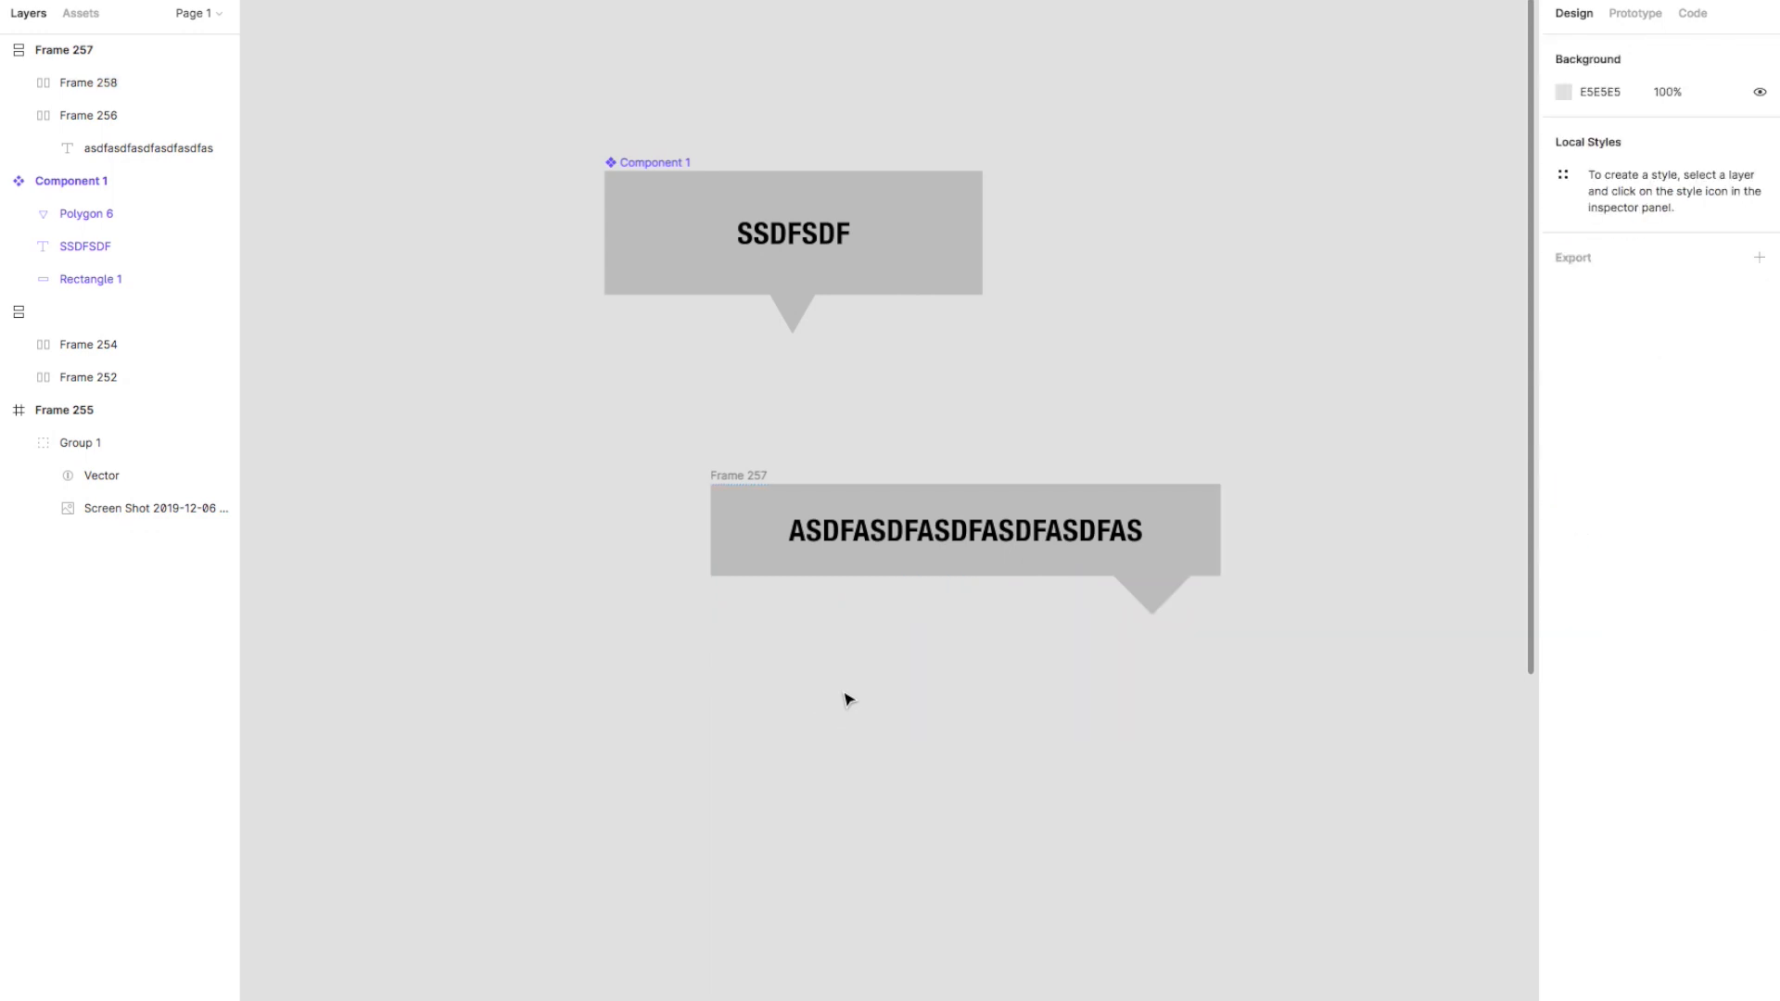
left_click(1153, 596)
key("alt+h")
key("alt+a")
key("alt+h")
left_click(1067, 741)
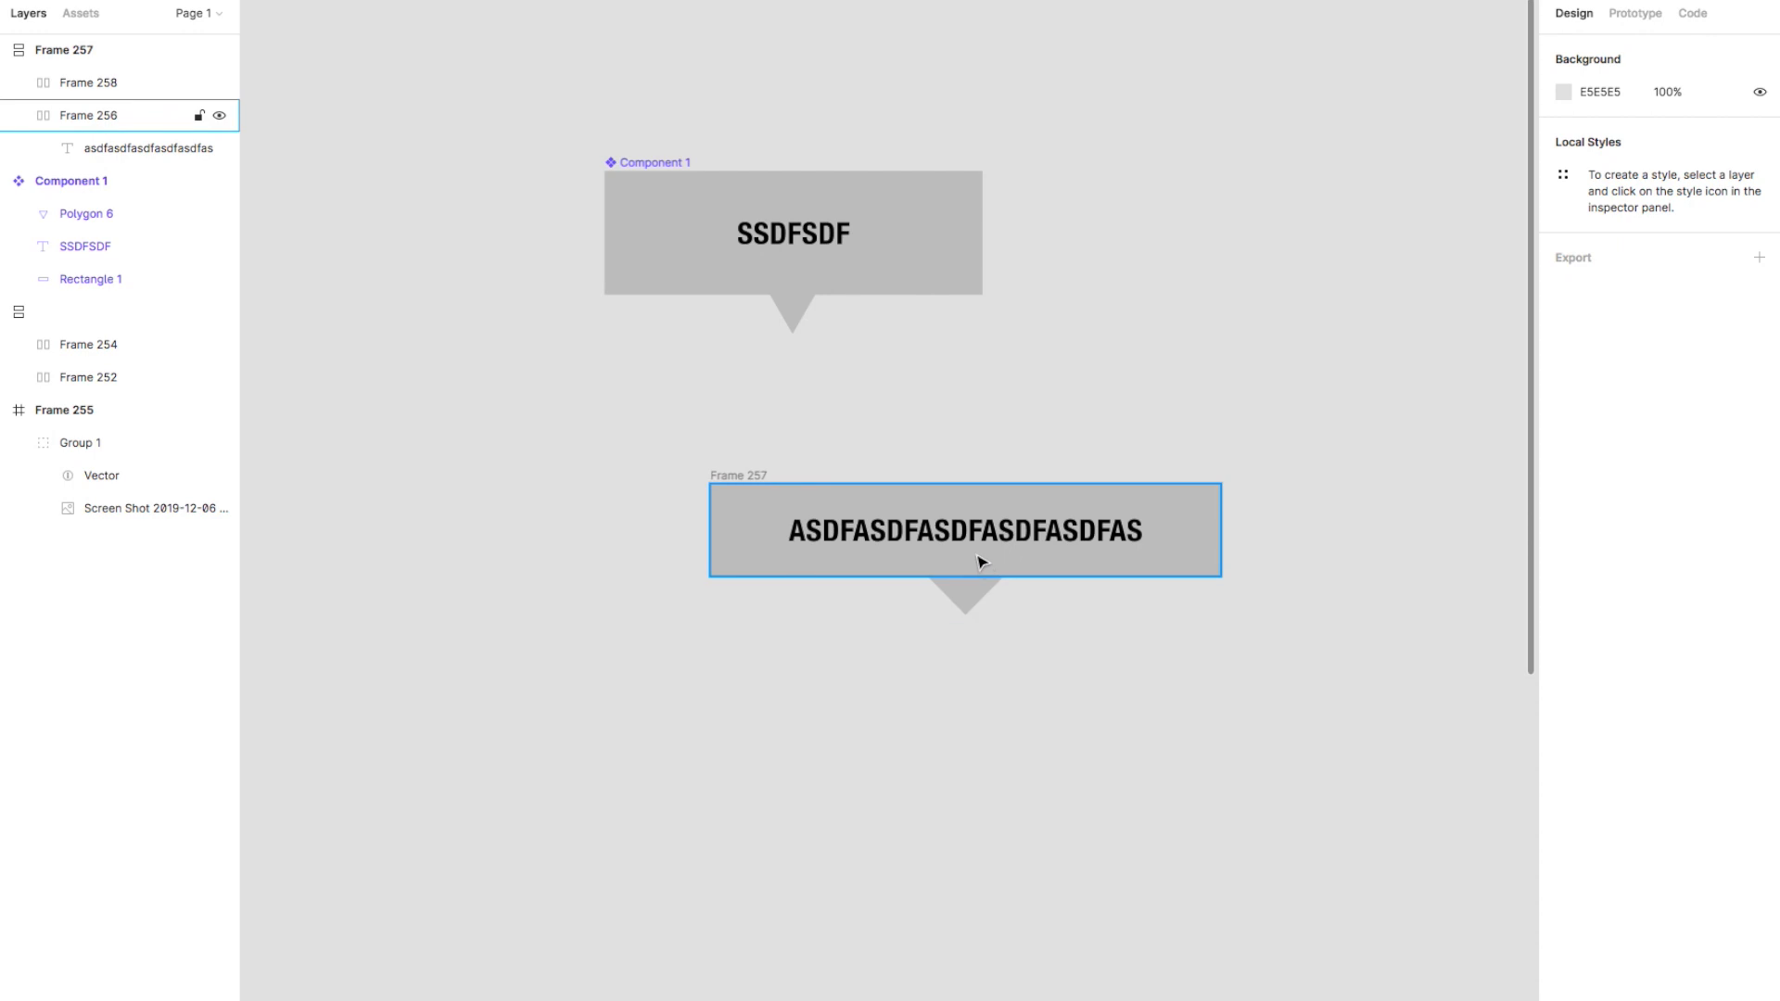